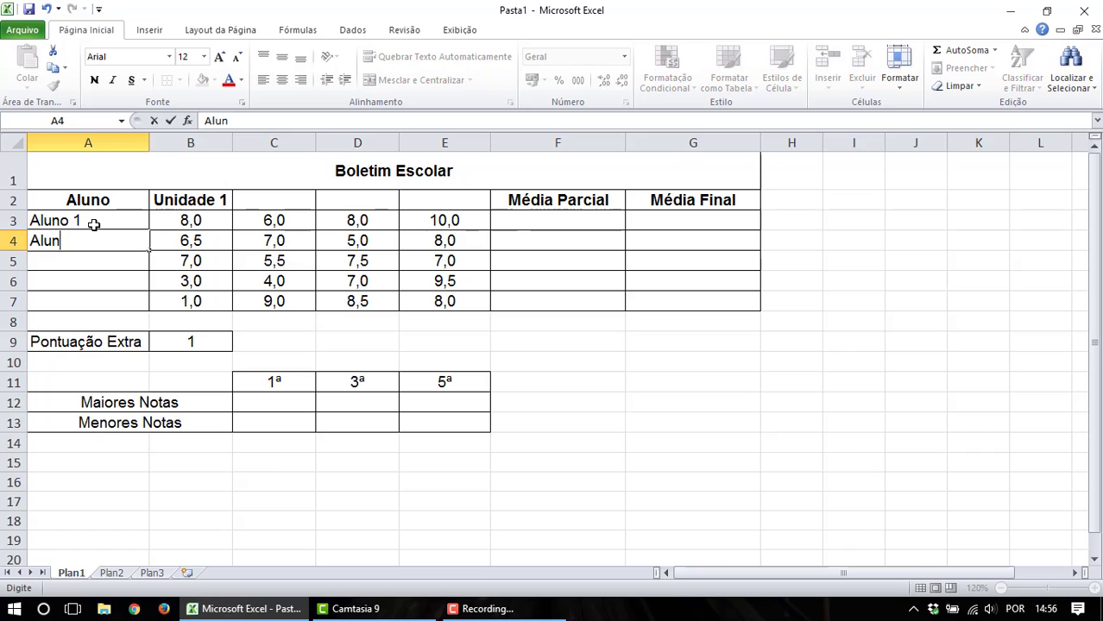
Enter "Aluno 2" in A4 and autofill the student names down to "Aluno 5" in A7.
text(o 2)
key(Return)
key(Up)
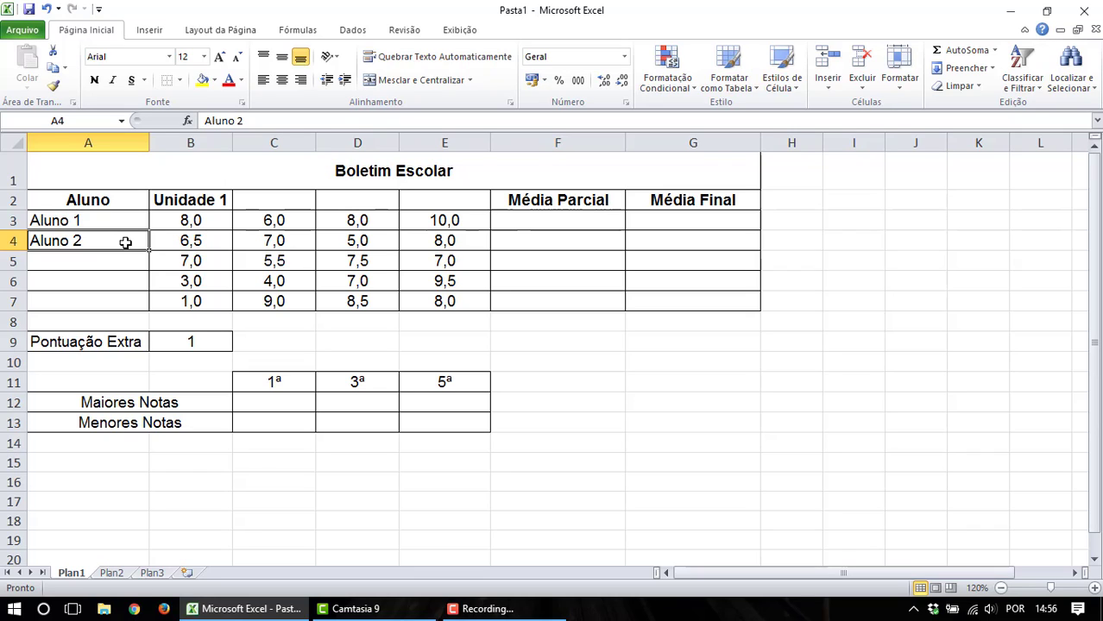
key(super+plus)
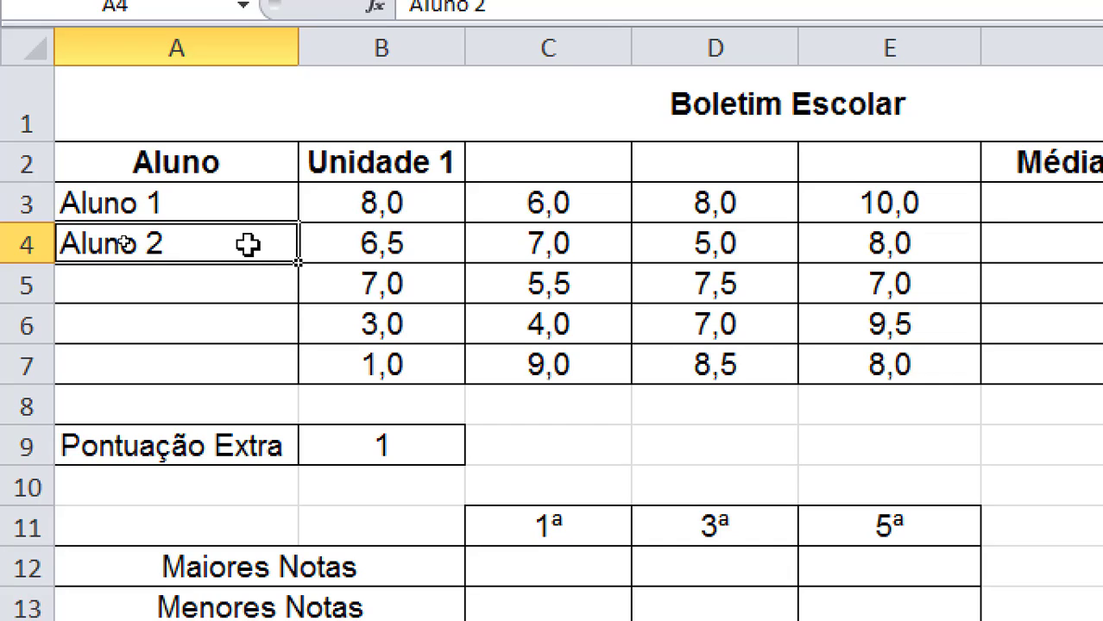
click(184, 209)
click(193, 238)
drag(298, 263, 299, 311)
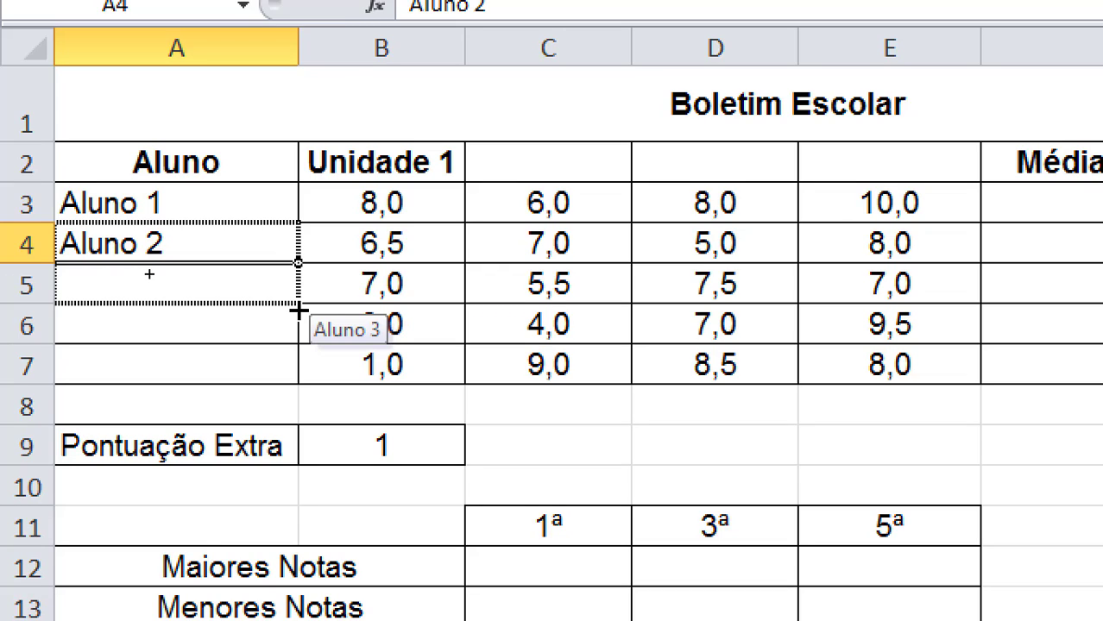
drag(297, 311, 296, 385)
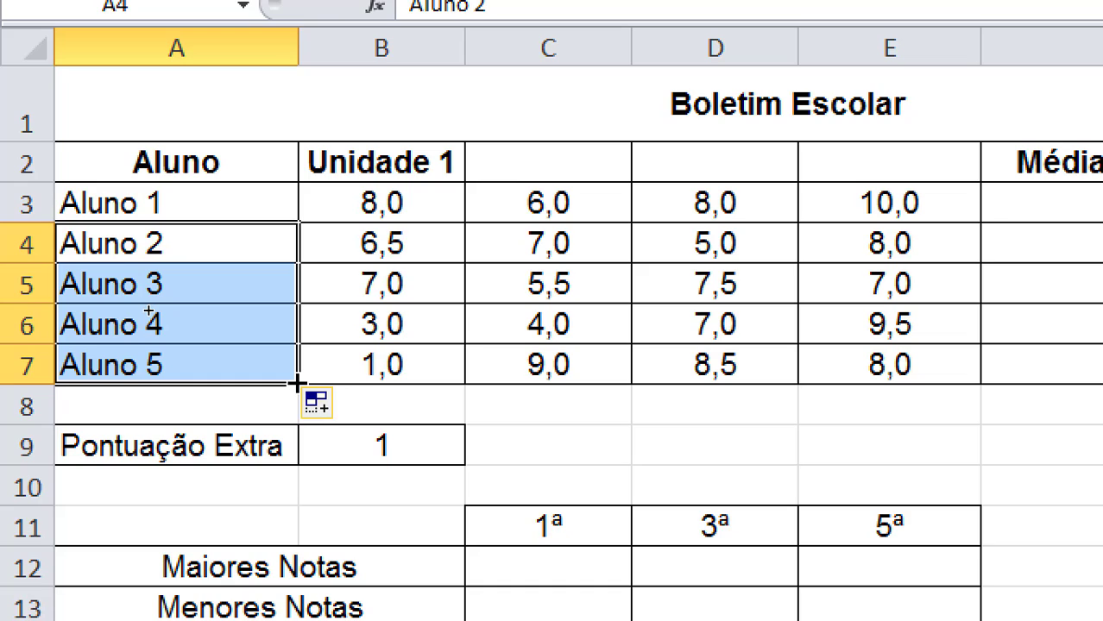
Autofill the "Unidade 1" header from B2 across to E2 as a series ending in "Unidade 4".
click(389, 154)
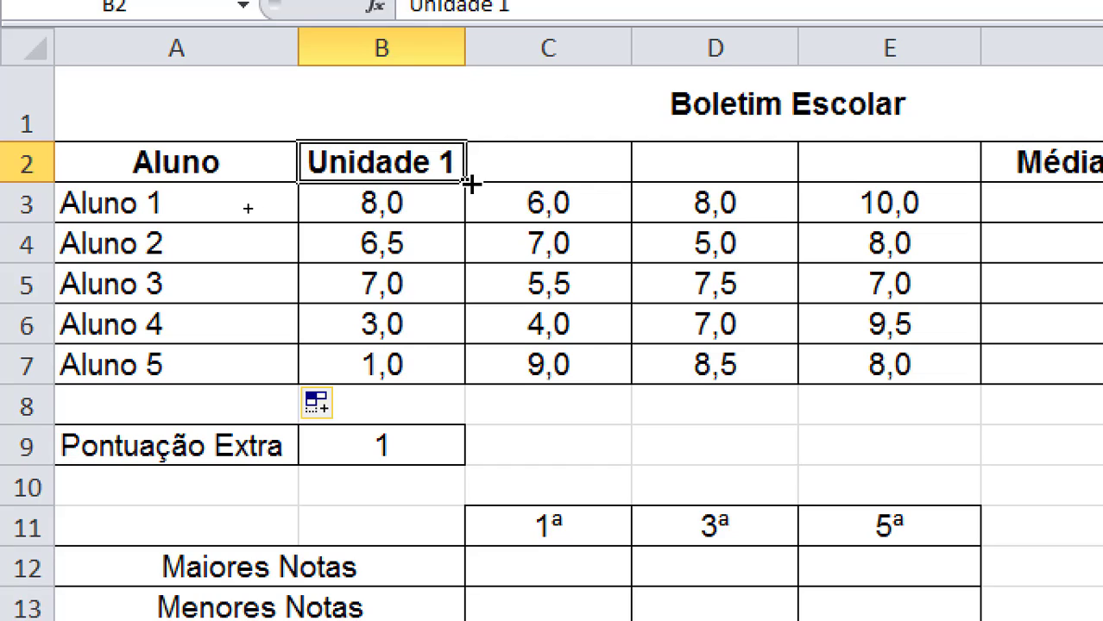
drag(468, 178, 911, 158)
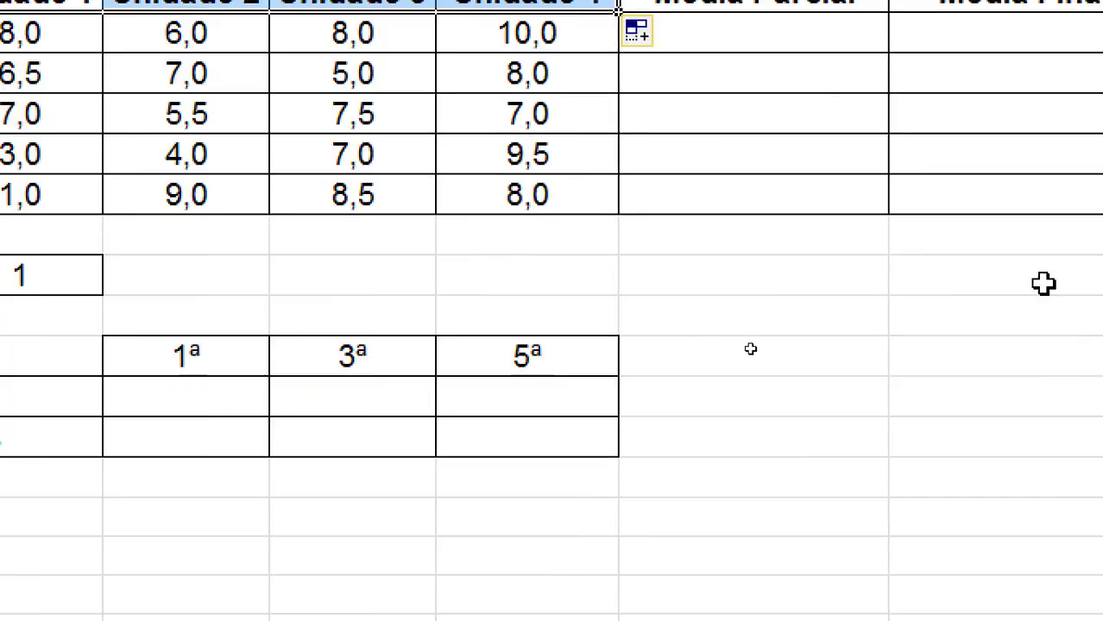
Enter "Segunda-feira" in H11 and autofill the weekdays across to "Sexta-feira" in L11.
click(583, 259)
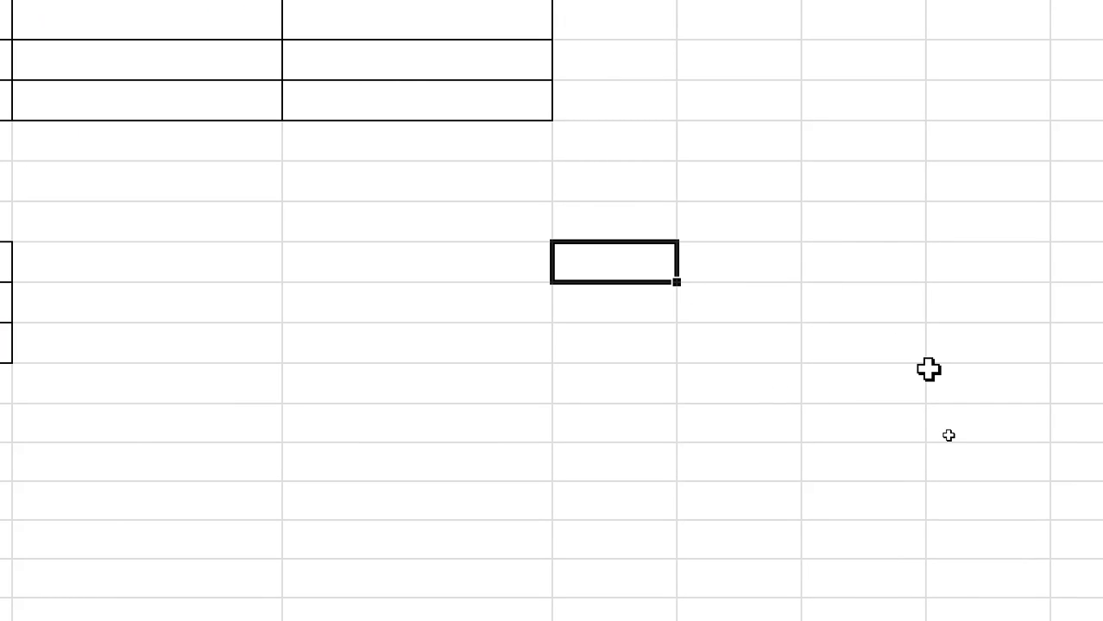
text(Seg)
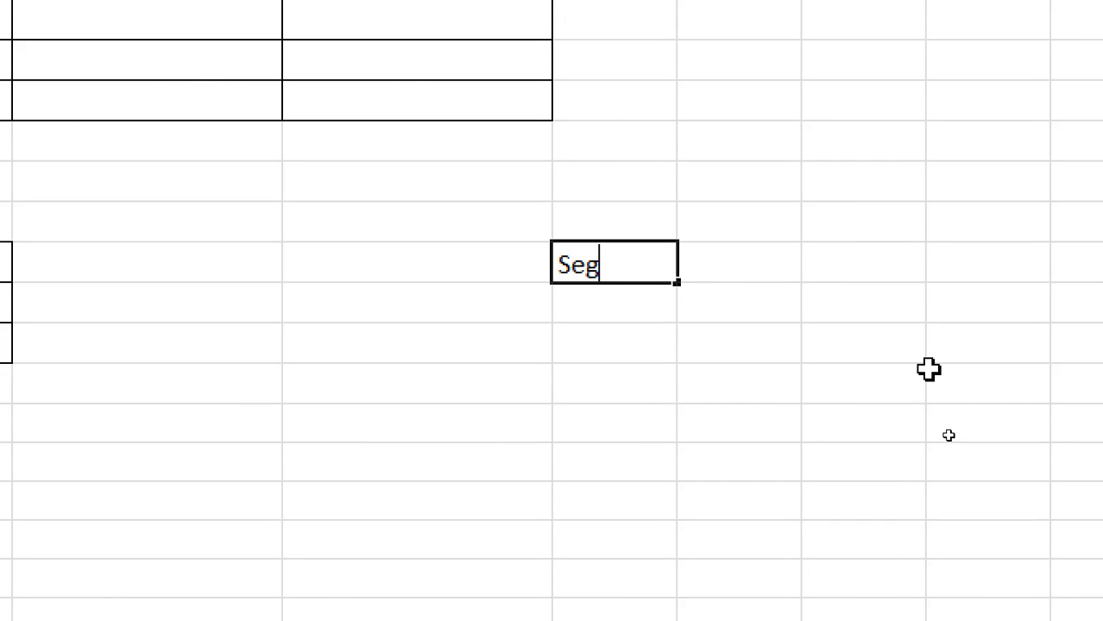
text(urnda)
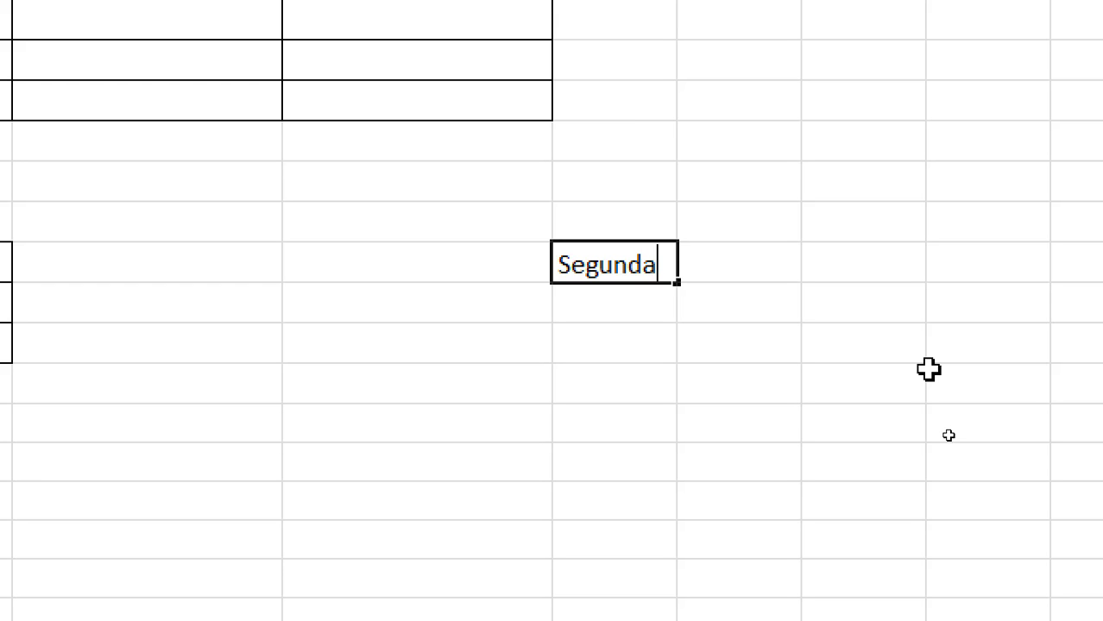
text(-feira)
key(Return)
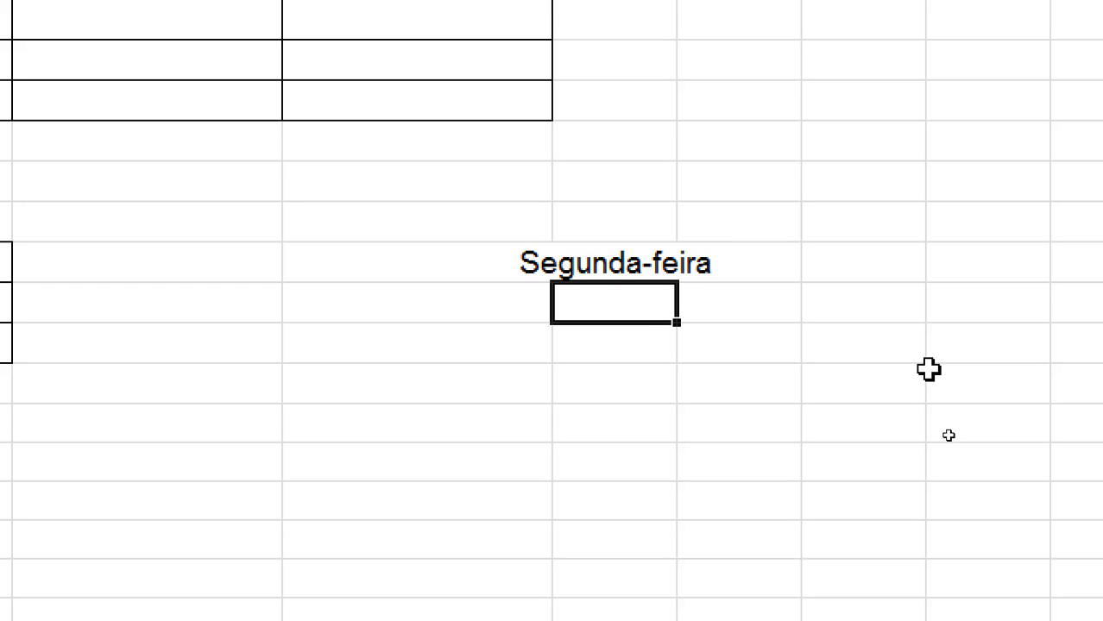
click(598, 266)
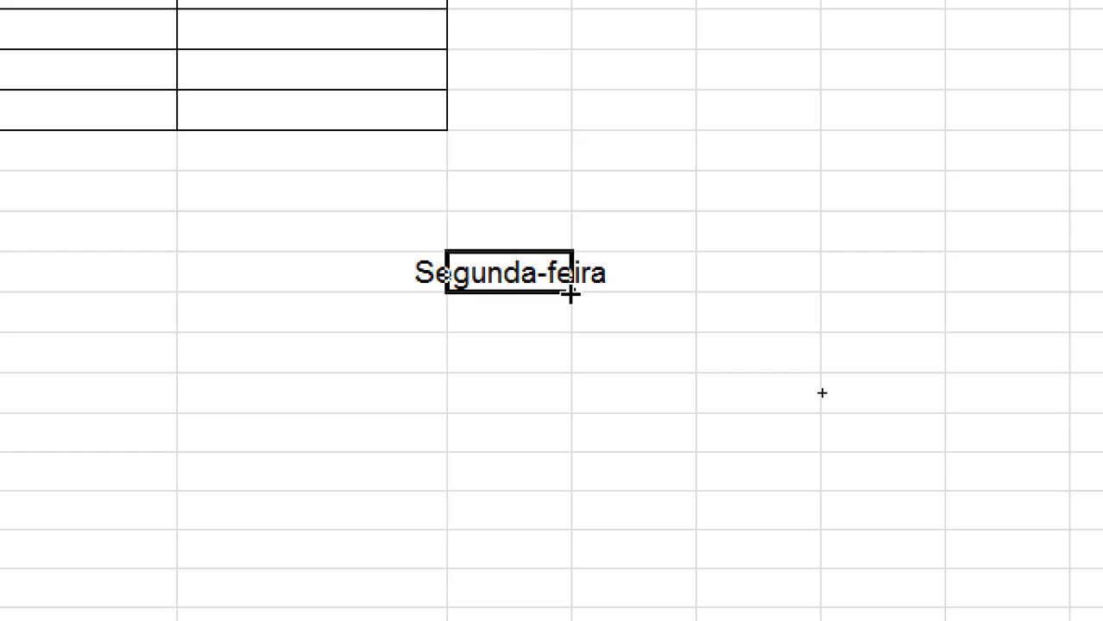
drag(570, 294, 639, 285)
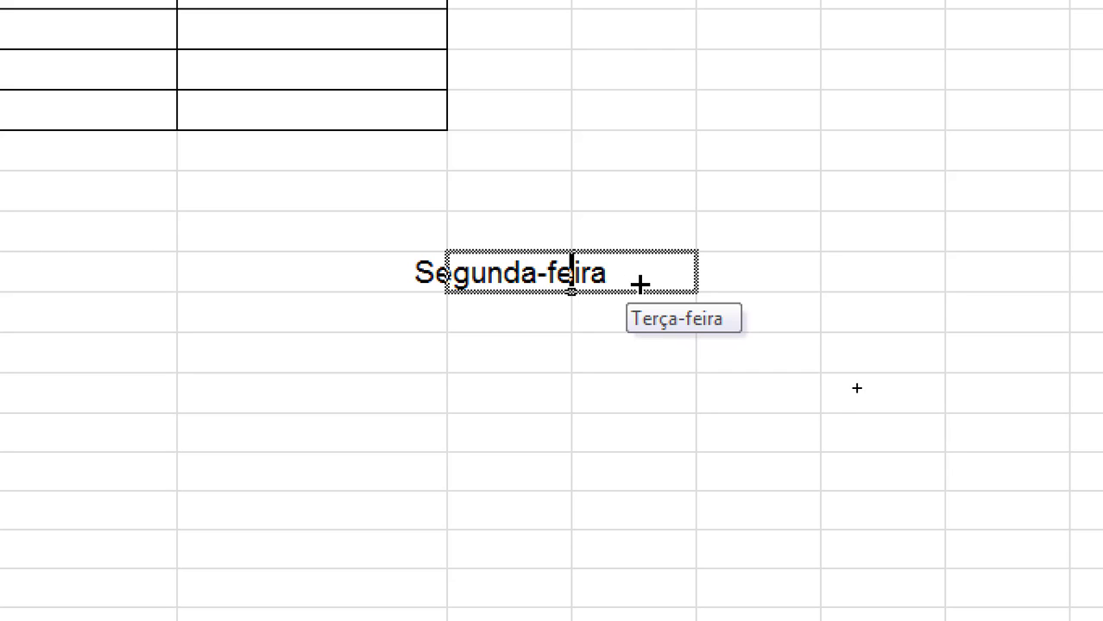
drag(639, 285, 1032, 276)
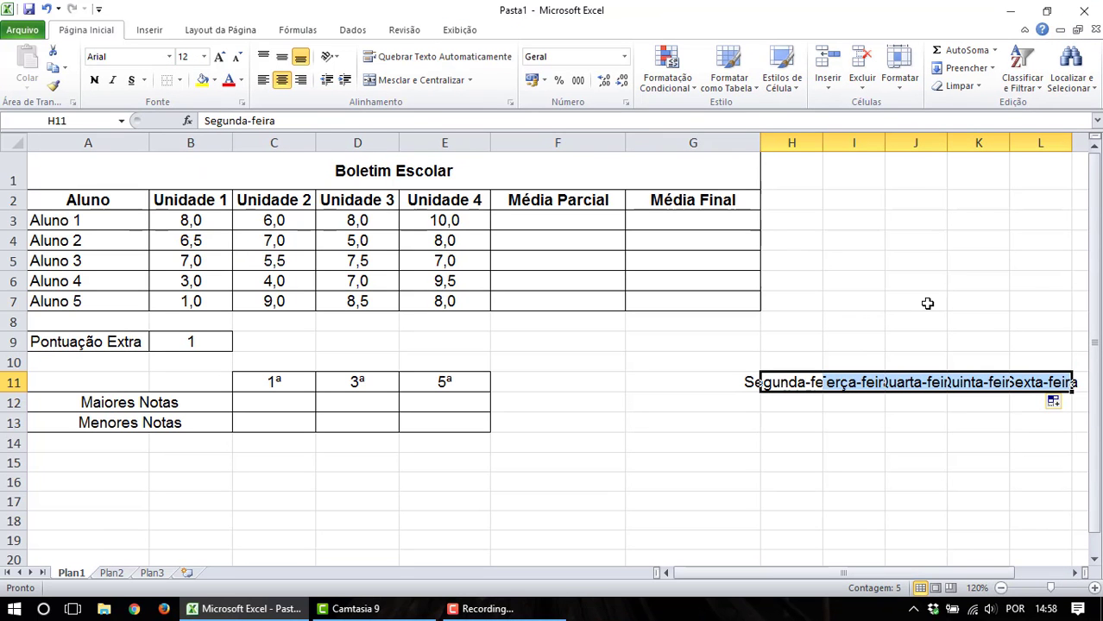
Autofit the widths of columns H to L to the weekday names.
double_click(826, 142)
double_click(928, 141)
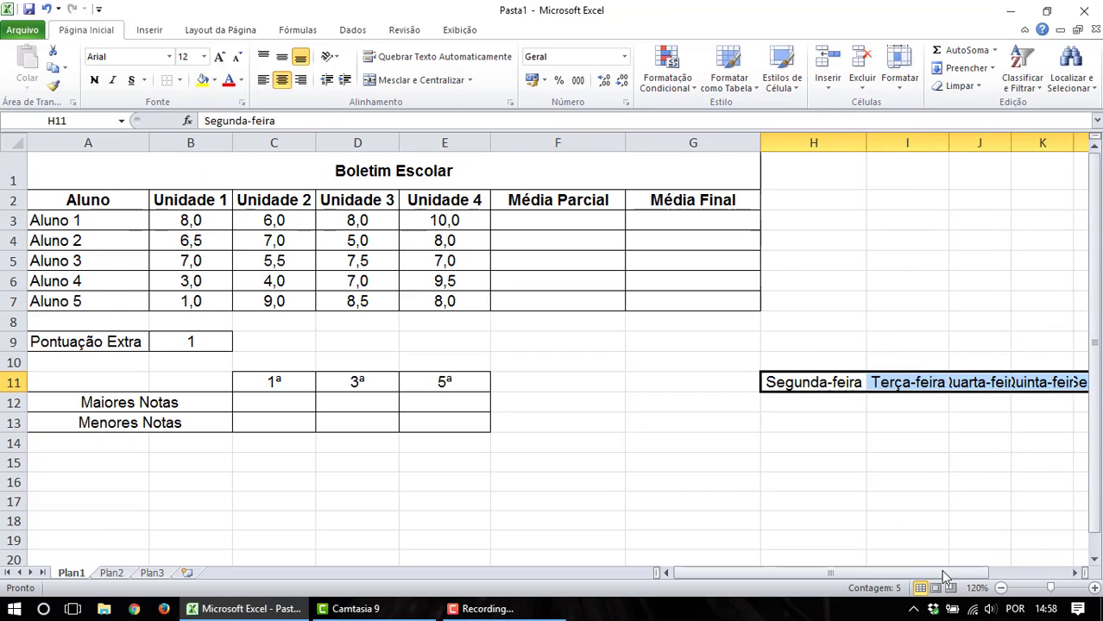
drag(943, 573, 1025, 572)
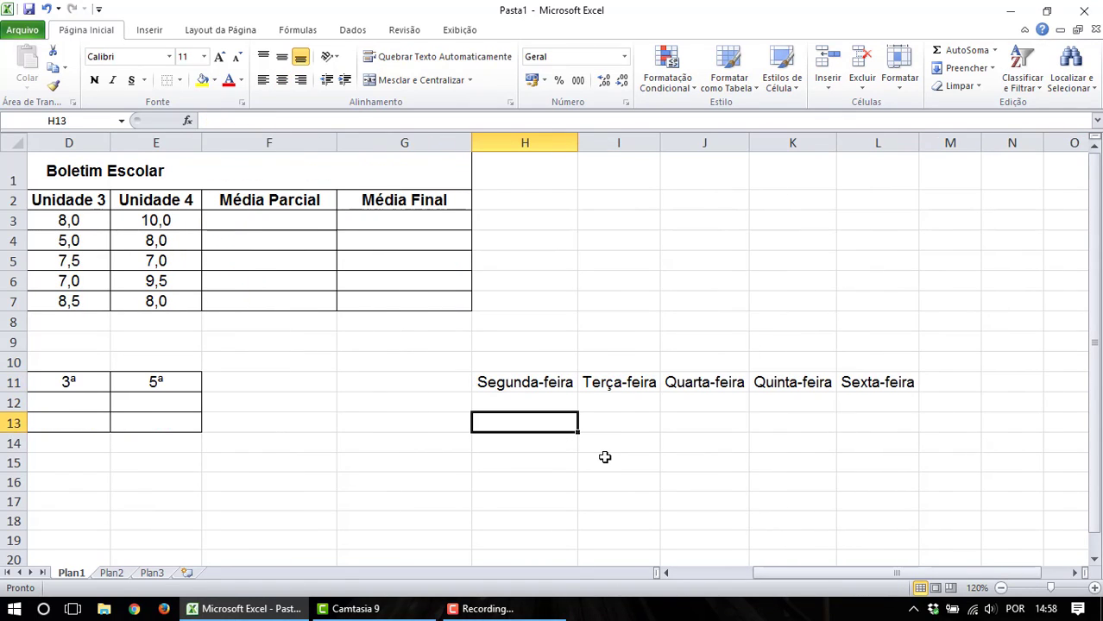
Enter "Janeiro" in H13 and autofill the months across to "Junho" in M13.
text(Janeir)
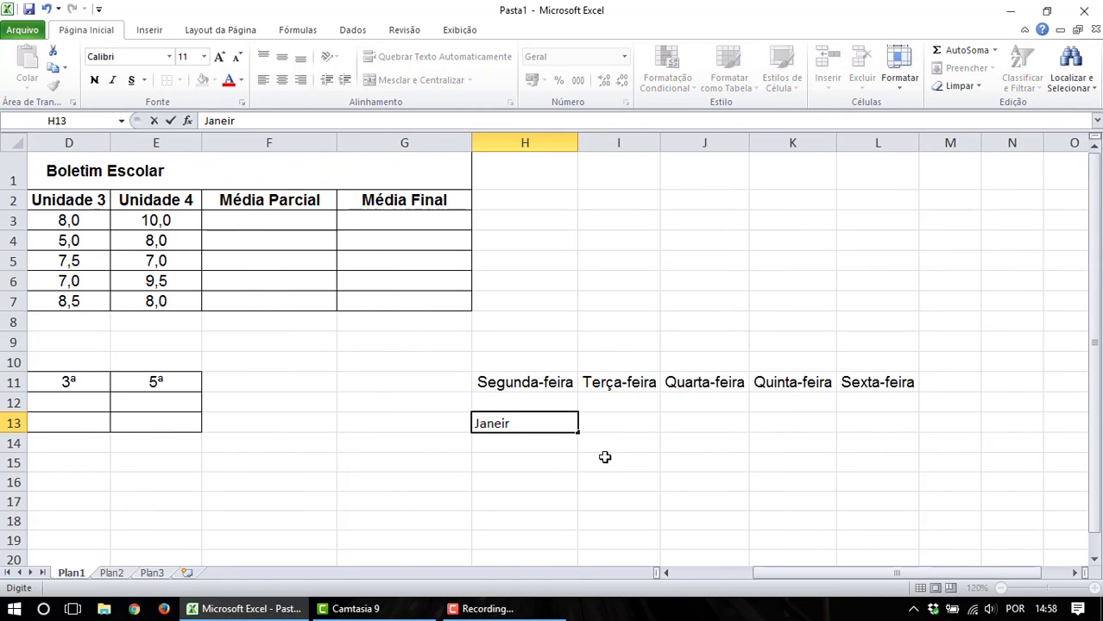
text(o)
key(Return)
key(Up)
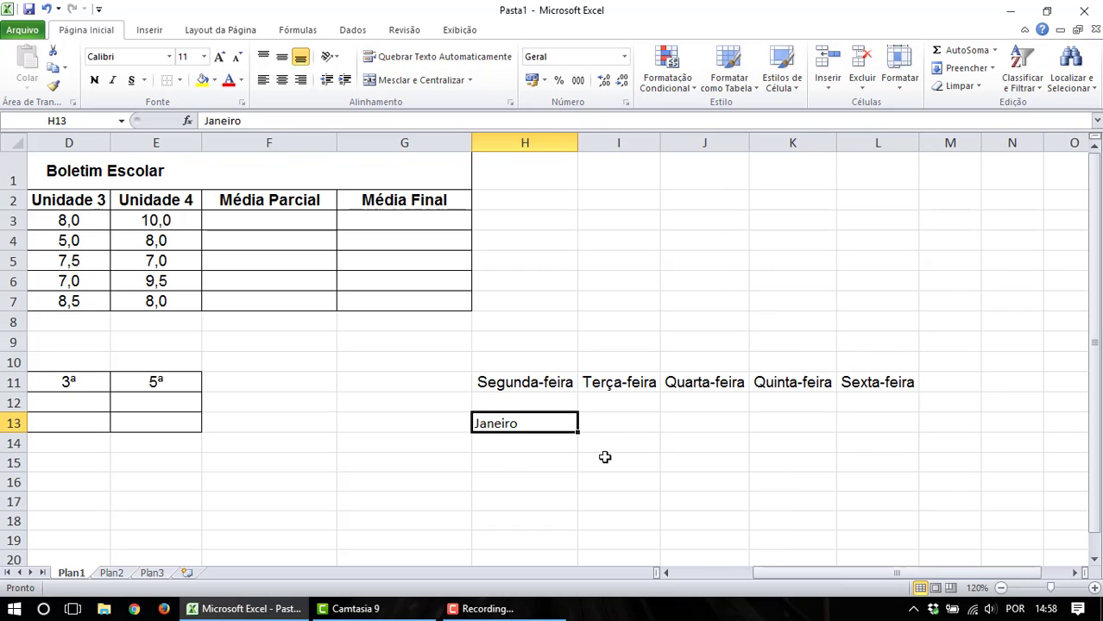
drag(580, 434, 635, 427)
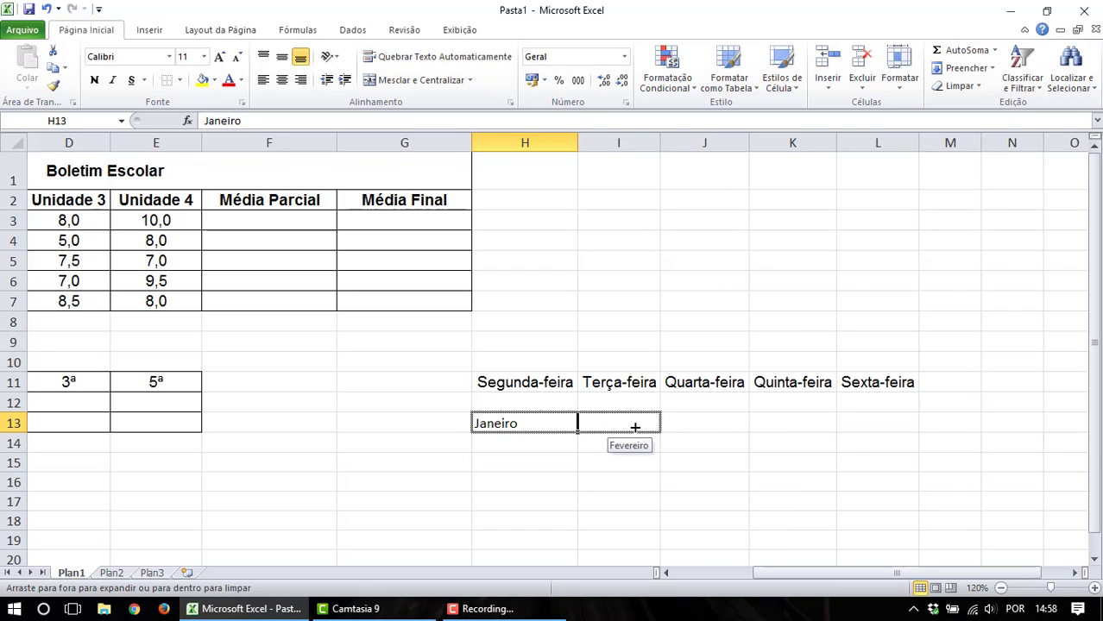
drag(701, 429, 725, 429)
drag(798, 423, 968, 420)
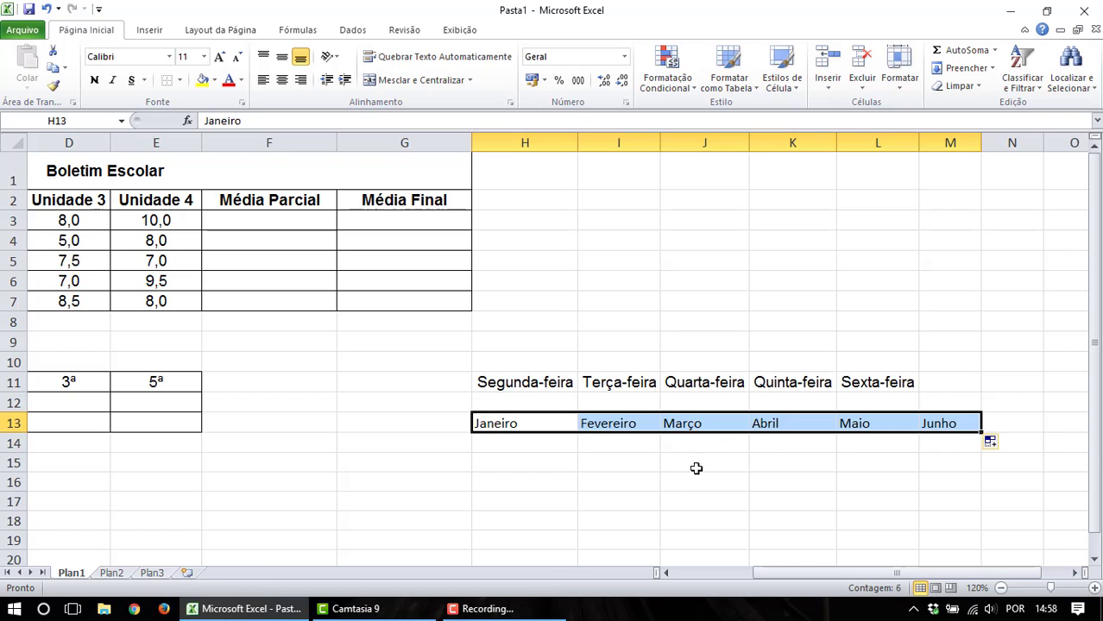
Clear the weekday and month entries from the range G9:M15.
drag(440, 345, 966, 461)
key(Delete)
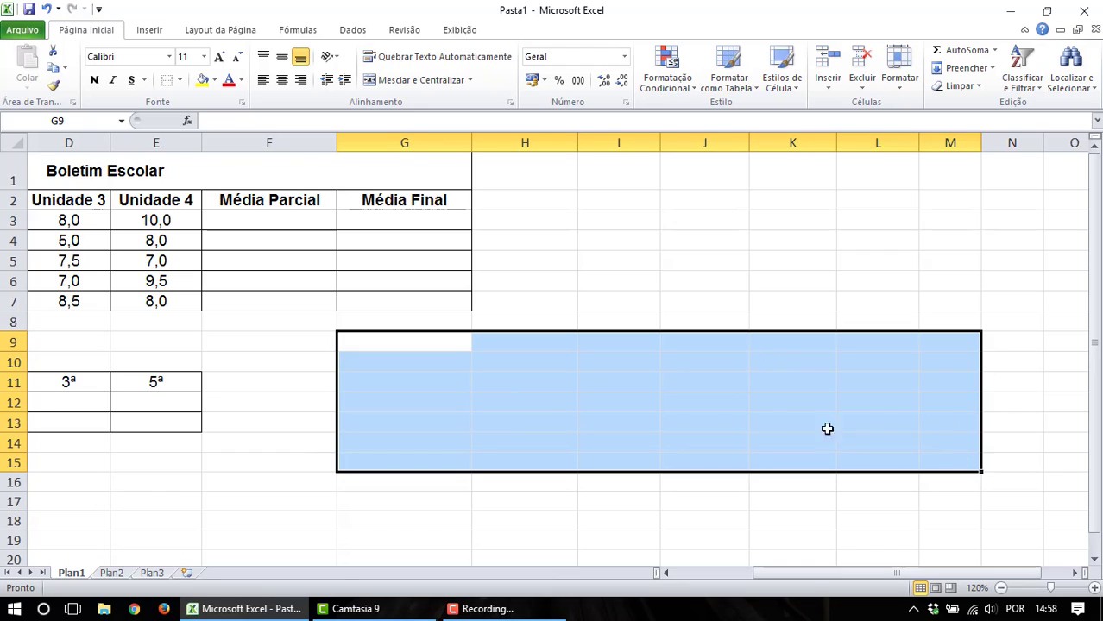
click(659, 367)
click(645, 341)
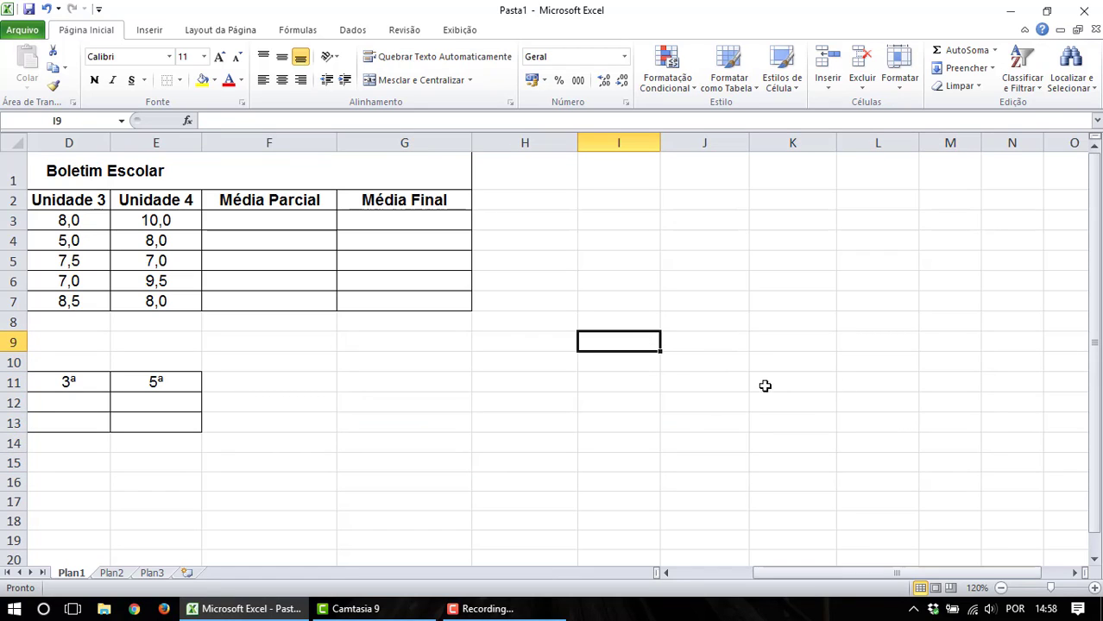
Enter 1 in J9 and 2 in J10, and autofill the two-cell pattern down to 6 in J14.
click(702, 347)
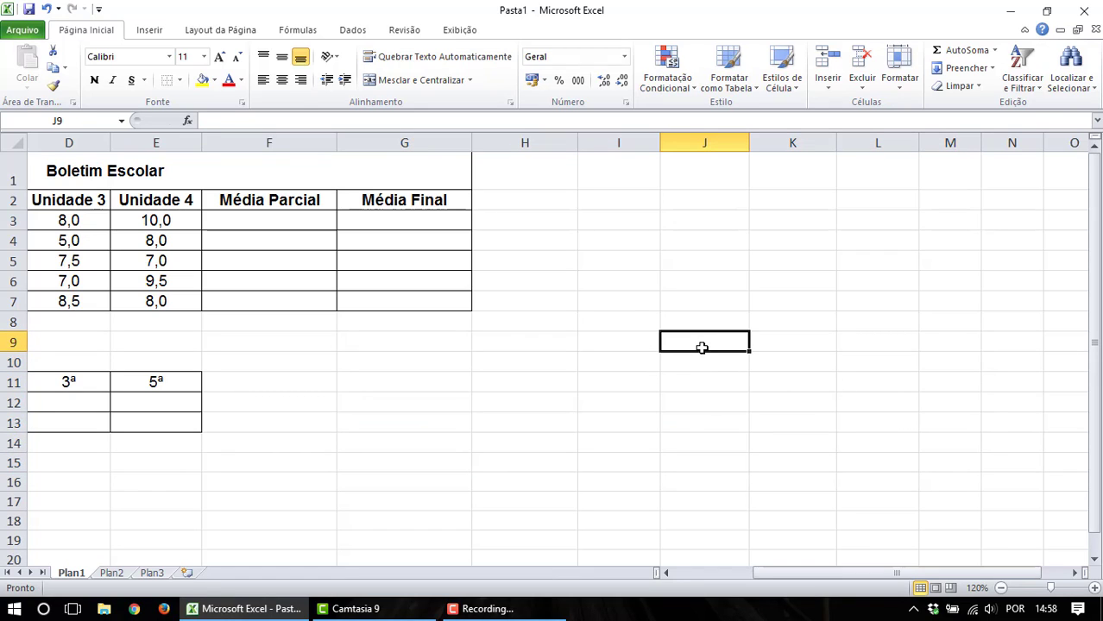
text(1)
key(Return)
text(2)
key(Return)
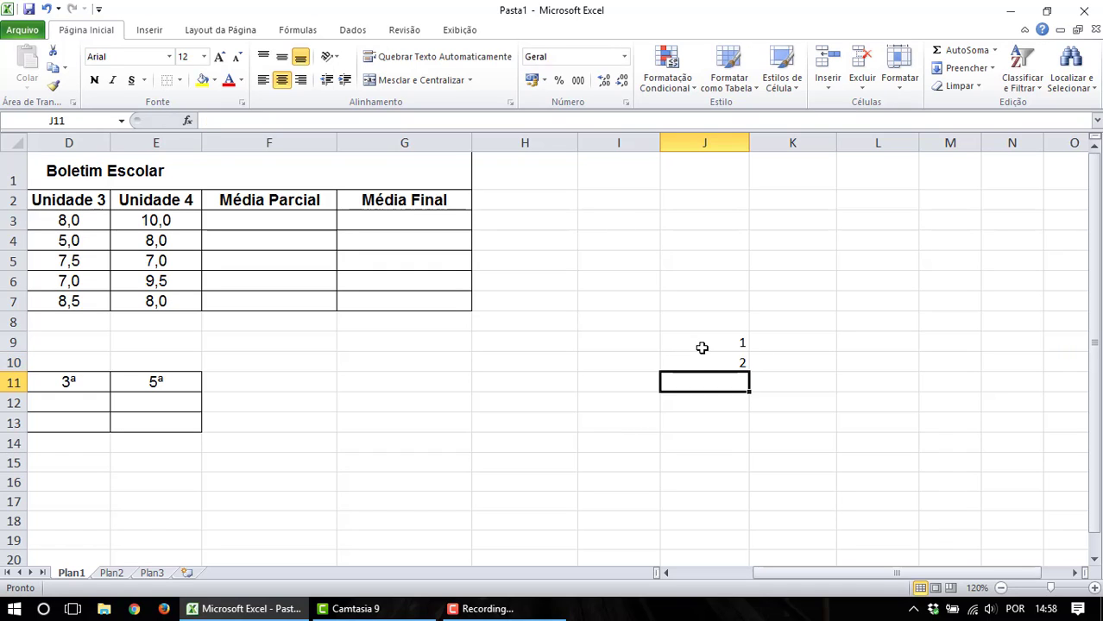
click(701, 347)
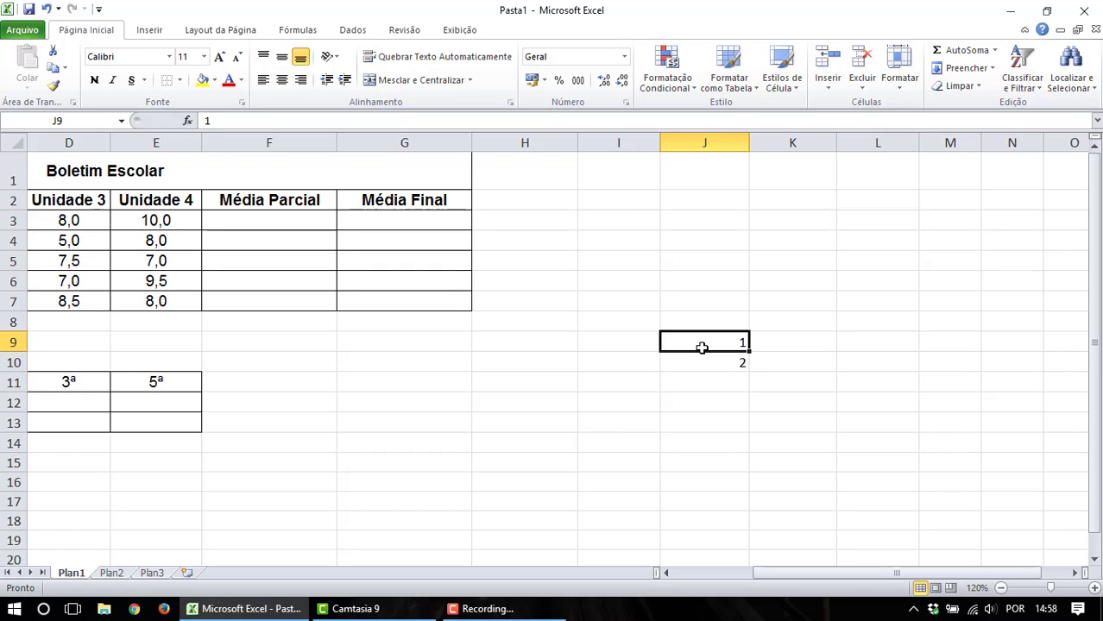
key(shift+Down)
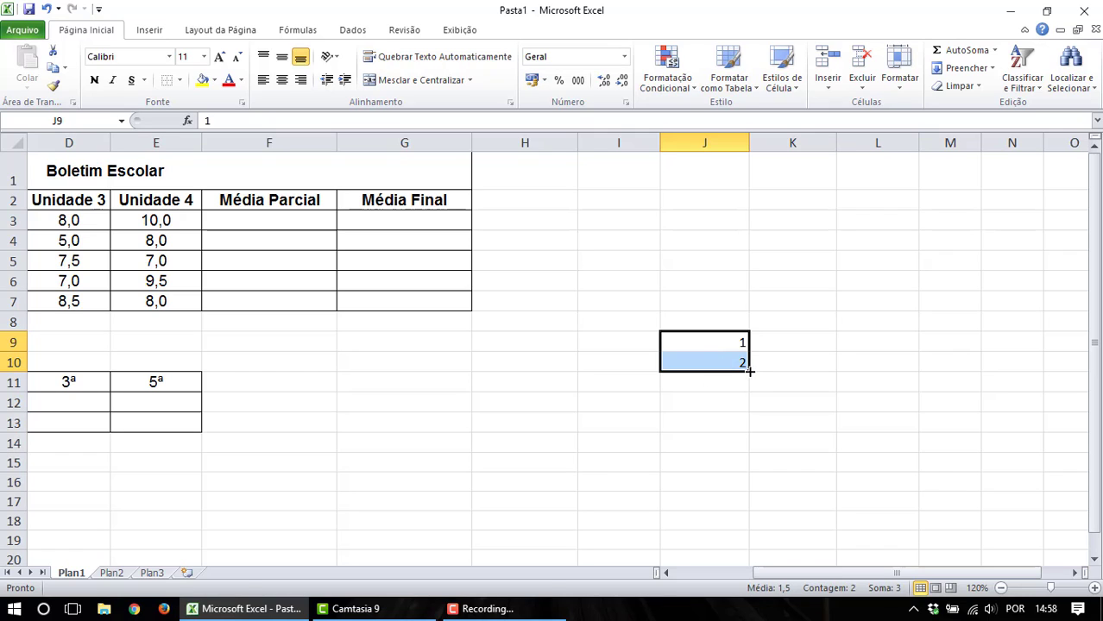
drag(749, 371, 751, 388)
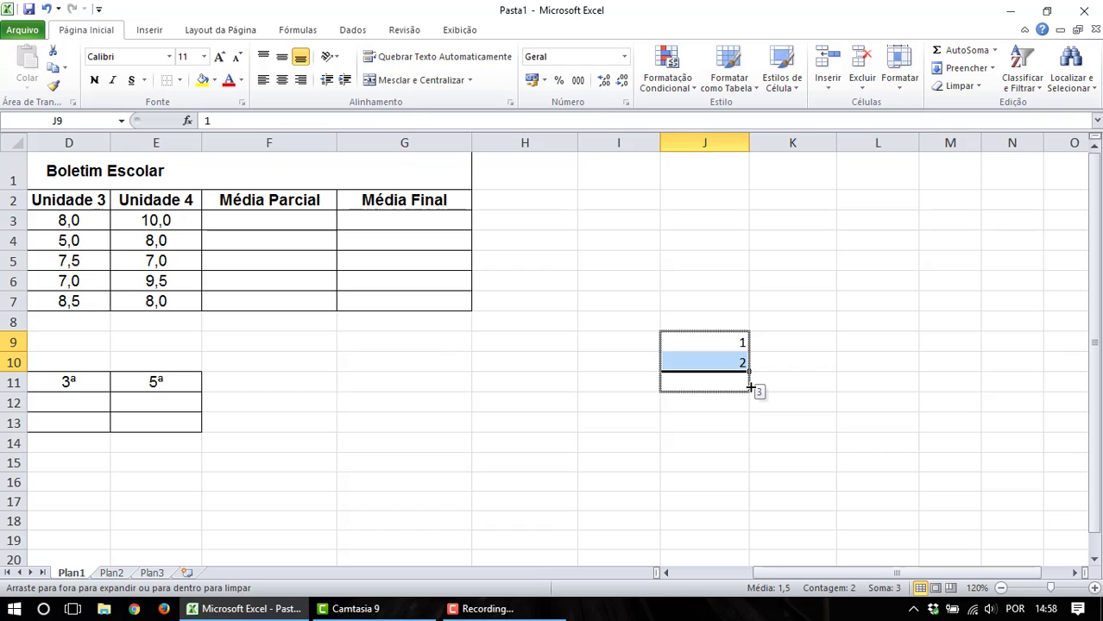
drag(751, 388, 747, 518)
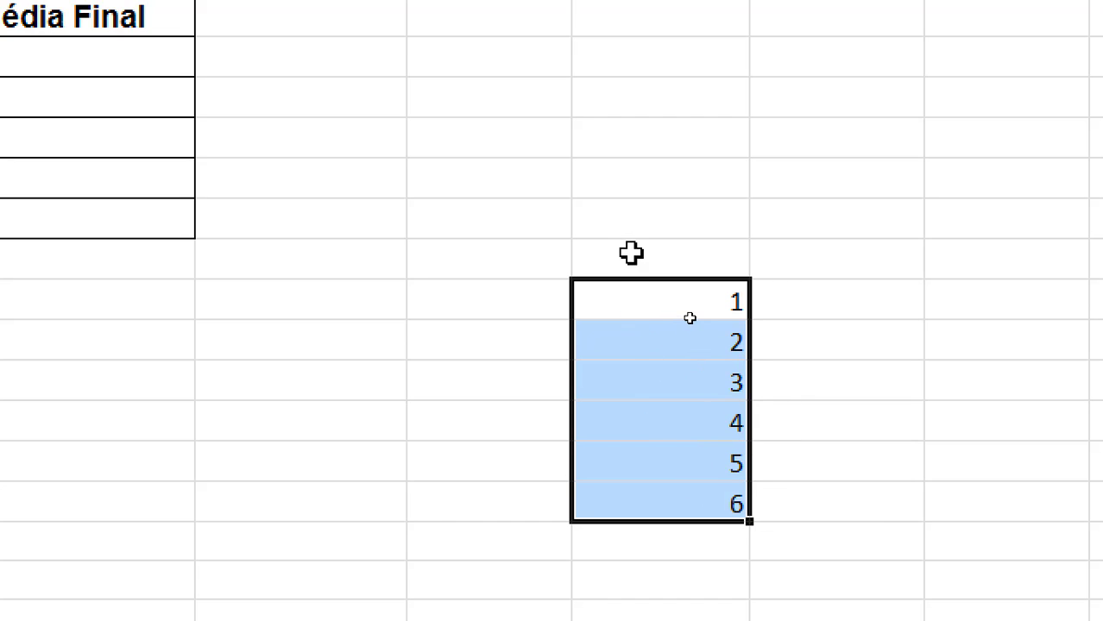
Clear the numbers from J8:J14 and enter 1 in J7.
drag(630, 251, 678, 503)
key(Delete)
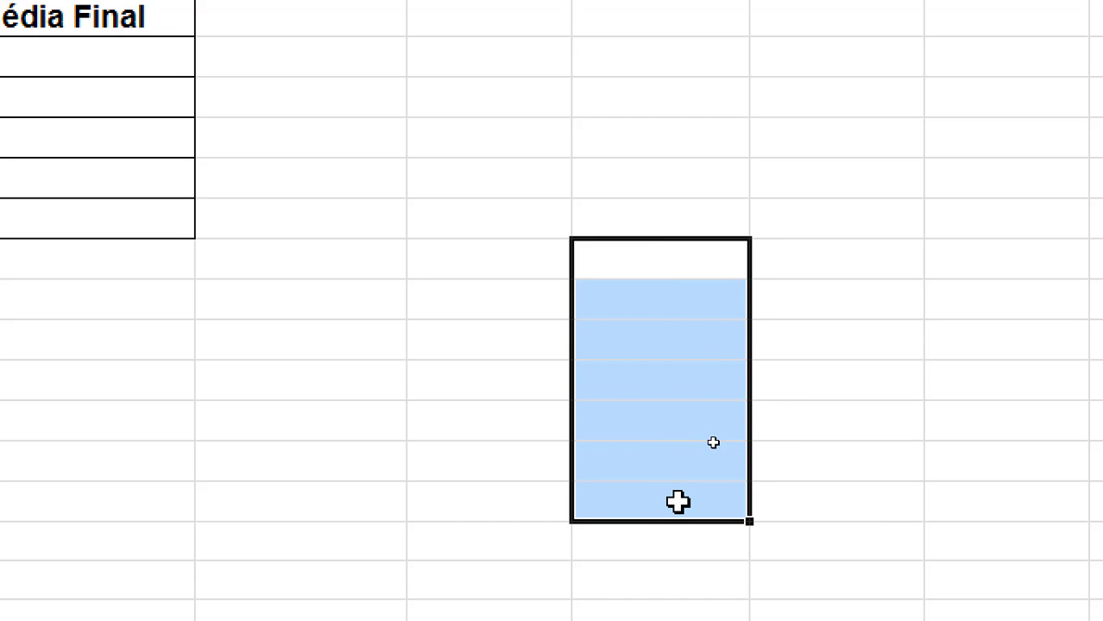
click(667, 222)
text(1)
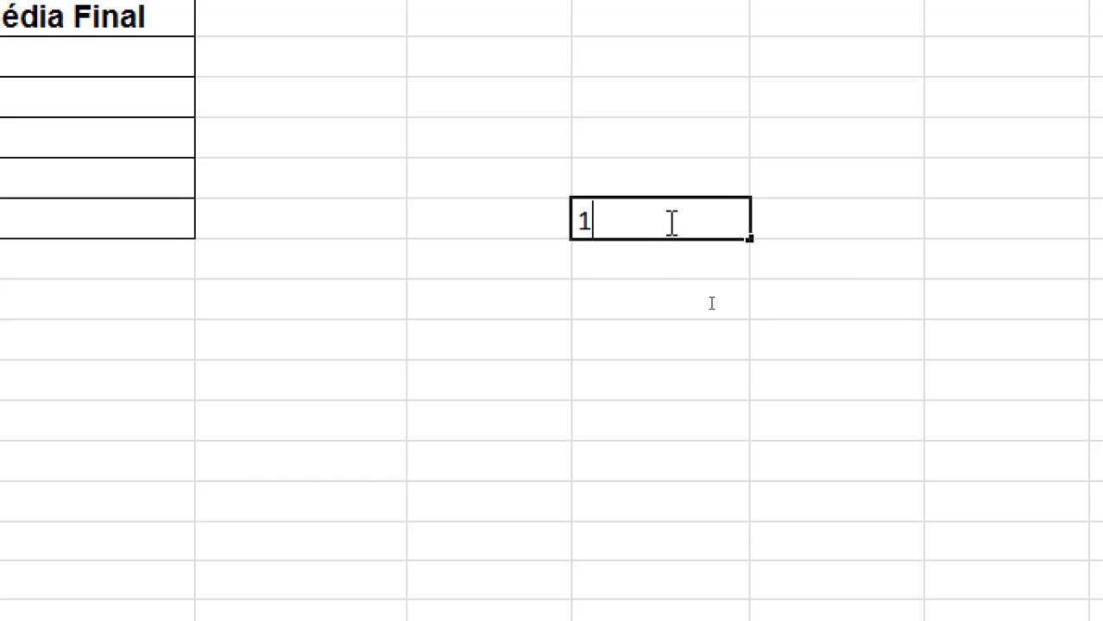
key(Return)
Copy the 1 from J7 down through J13 with plain autofill, and clear the copies from J8:J13.
click(699, 226)
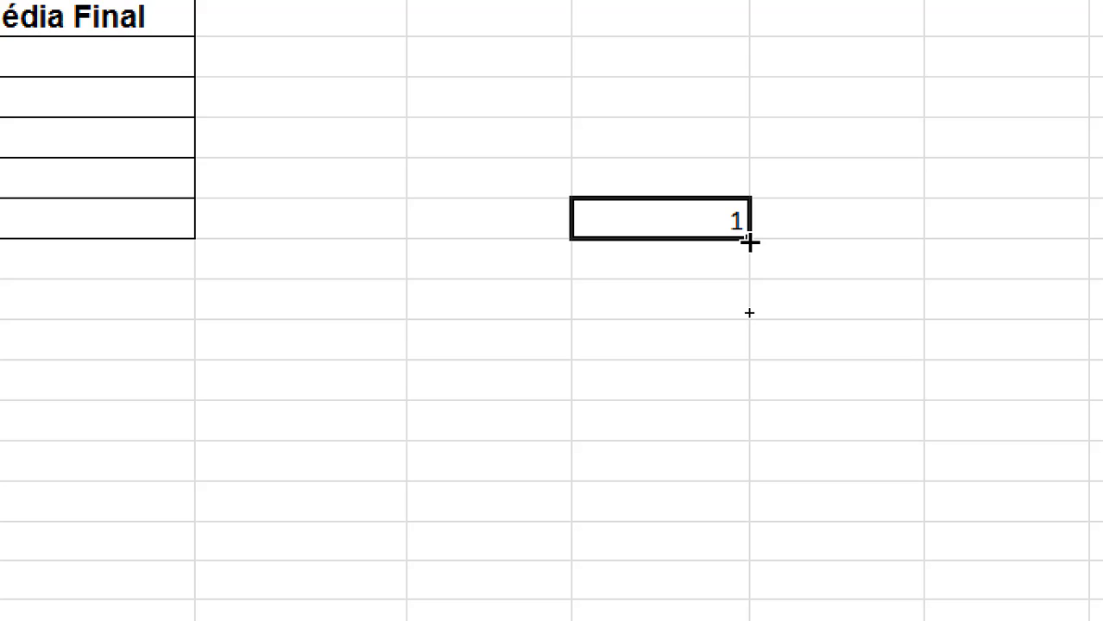
drag(748, 242, 748, 474)
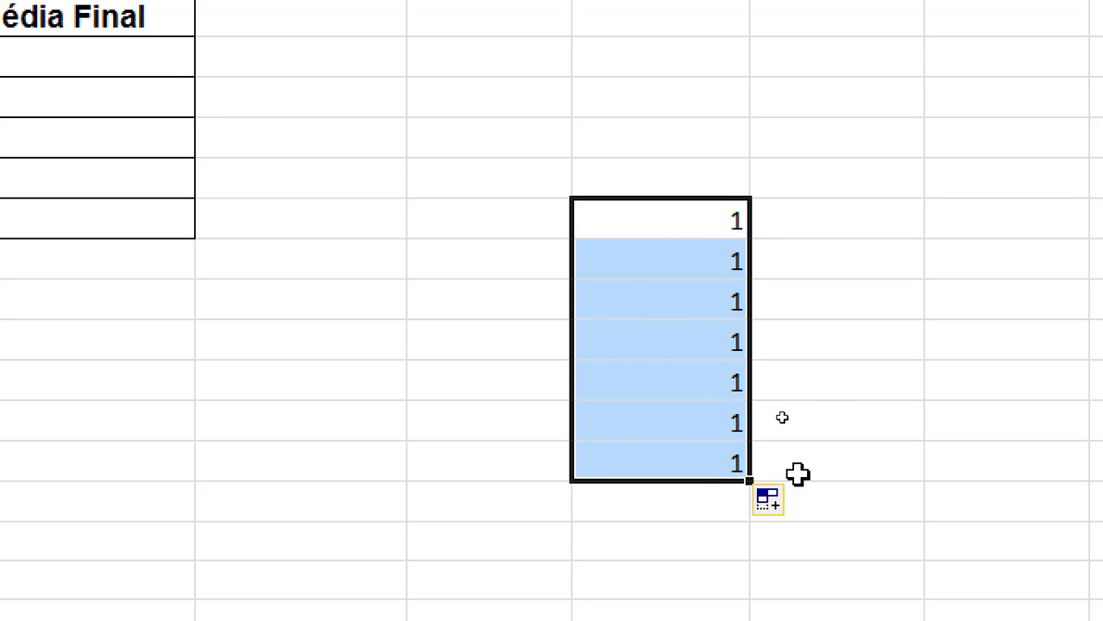
click(665, 265)
drag(659, 261, 663, 442)
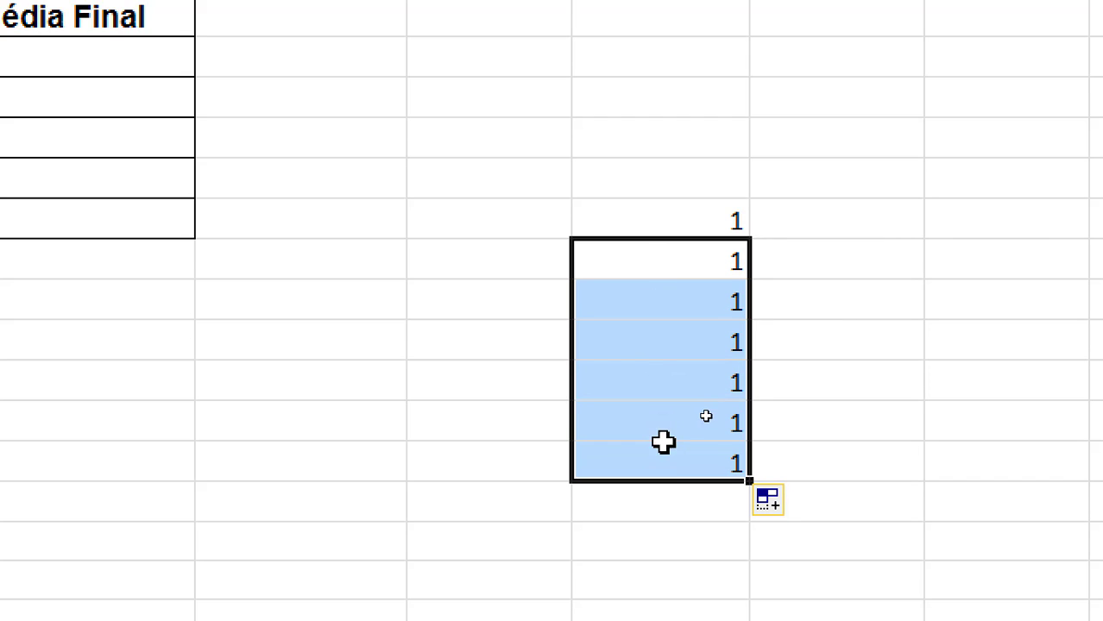
key(Delete)
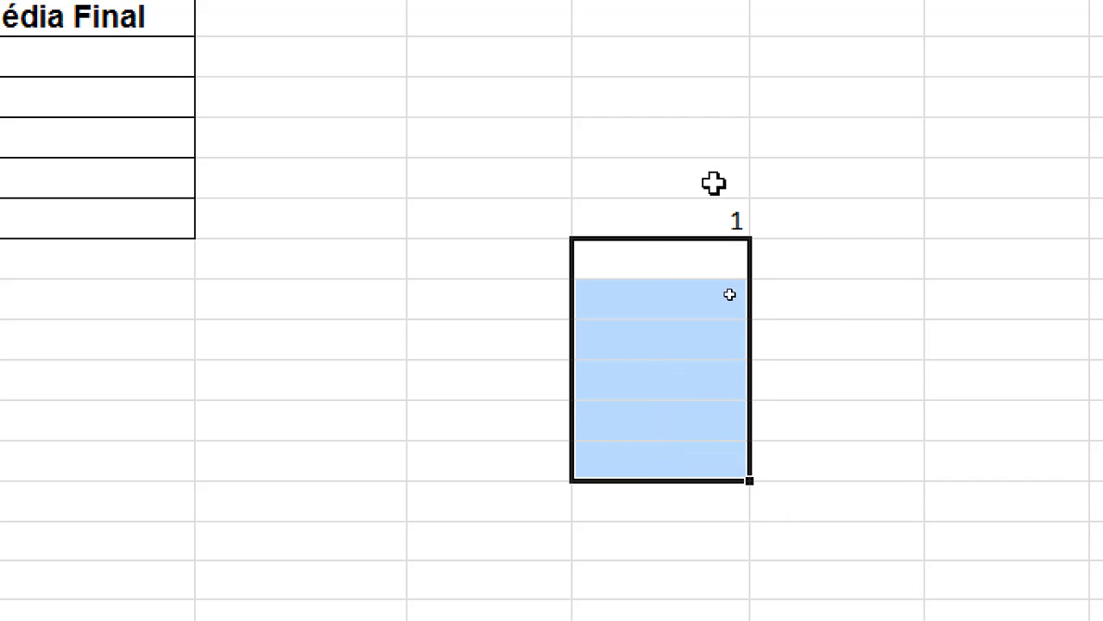
Autofill J7 down to J13 as an incrementing series from 1 to 7, using only the single starting cell.
click(711, 216)
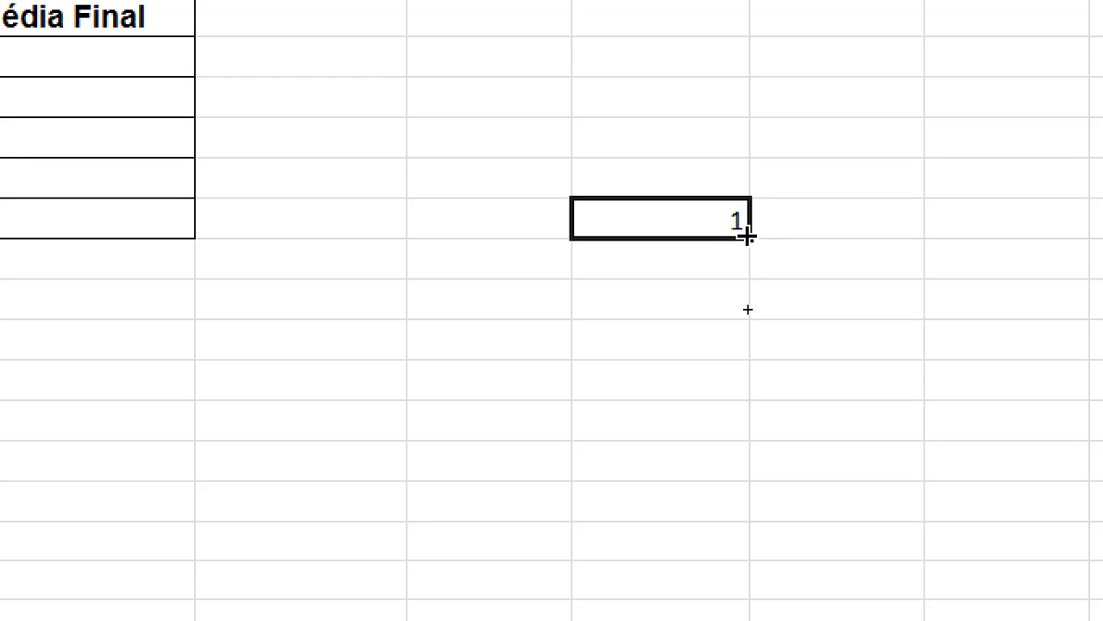
key(ctrl)
drag(748, 235, 754, 471)
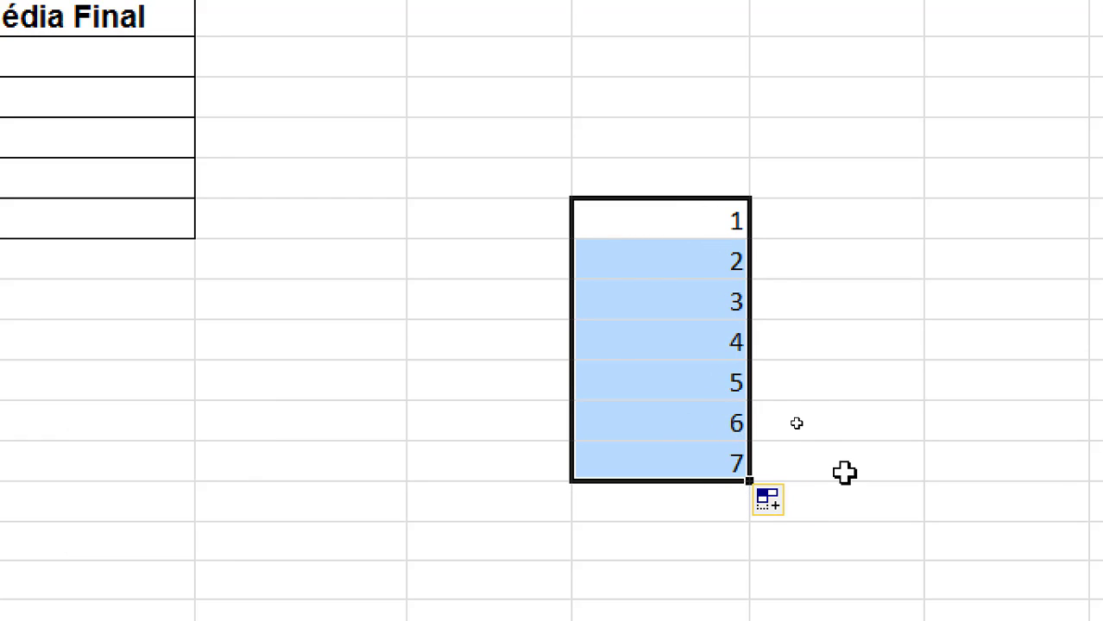
Autofill the 1 in J7 up to J3, across to H7 on one side and to L7 on the other, as incrementing series.
click(711, 226)
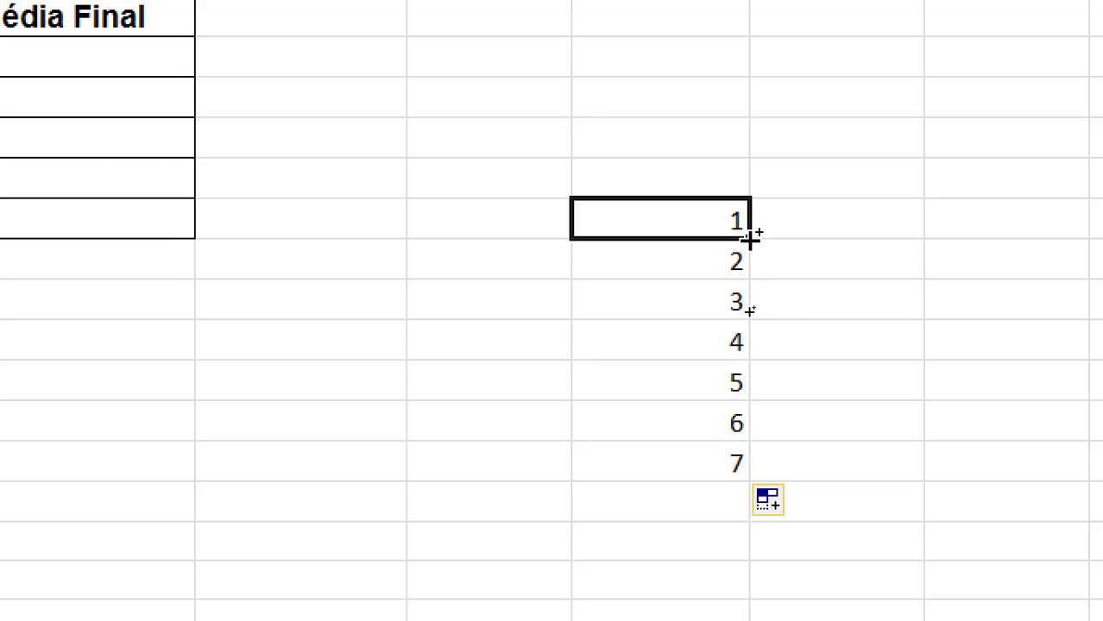
drag(751, 233, 736, 43)
click(713, 225)
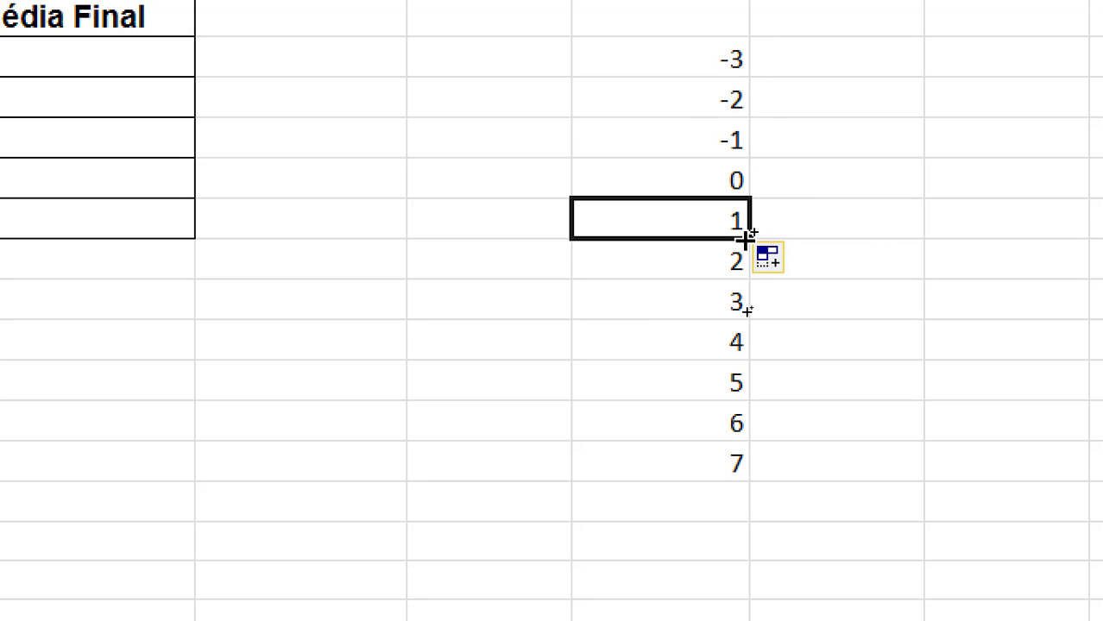
drag(749, 234, 285, 226)
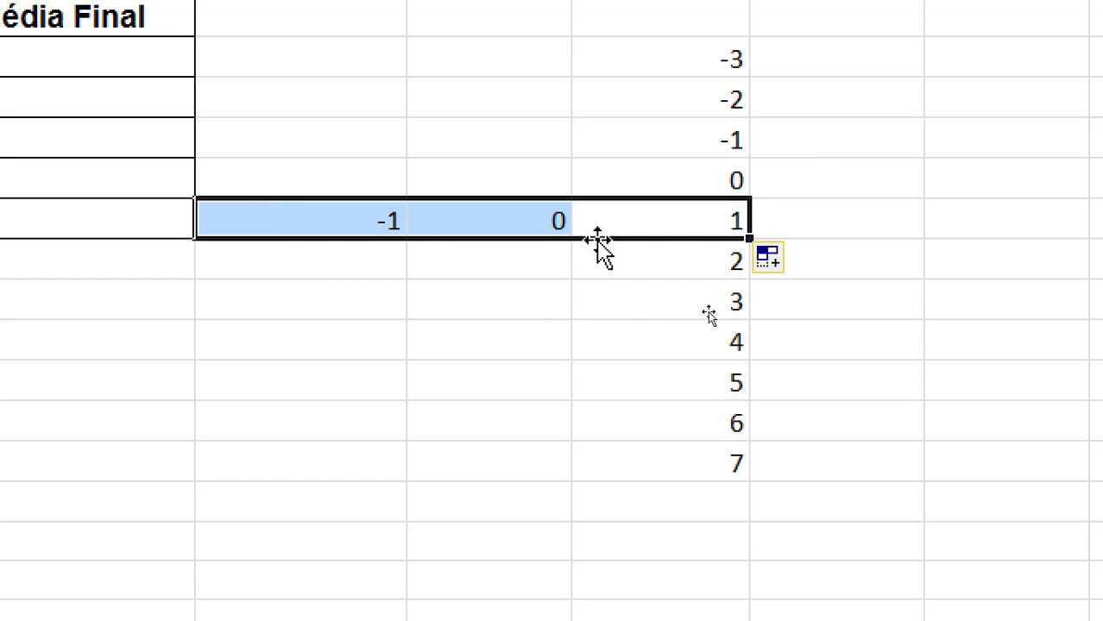
click(740, 232)
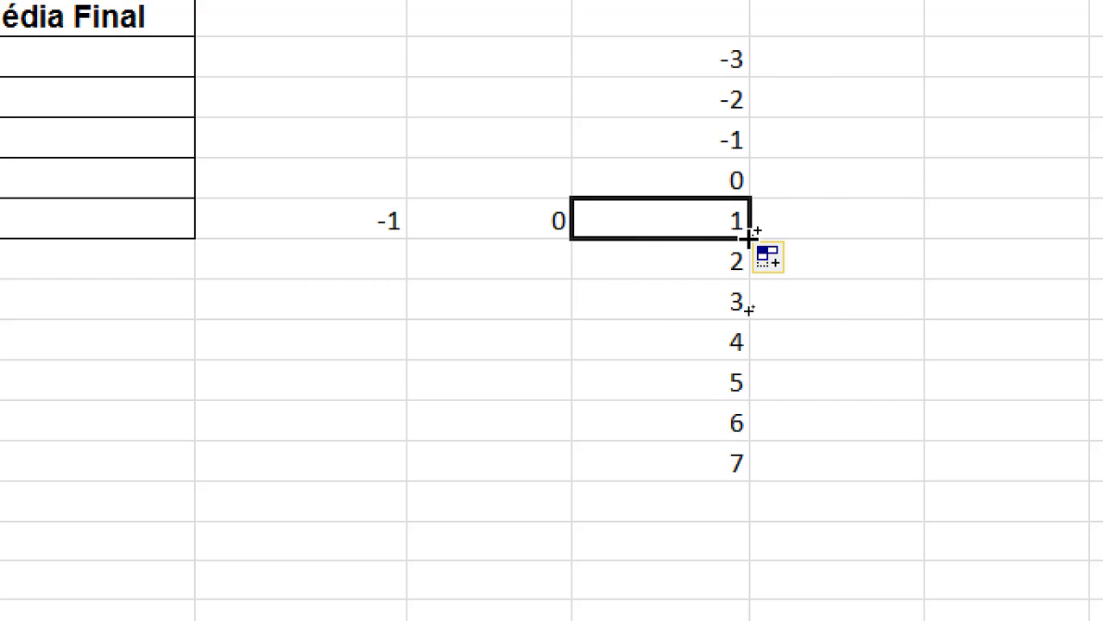
drag(749, 235, 1041, 231)
Clear all the practice numbers from H3:L13 and return to the grade table.
drag(327, 62, 1046, 453)
key(Delete)
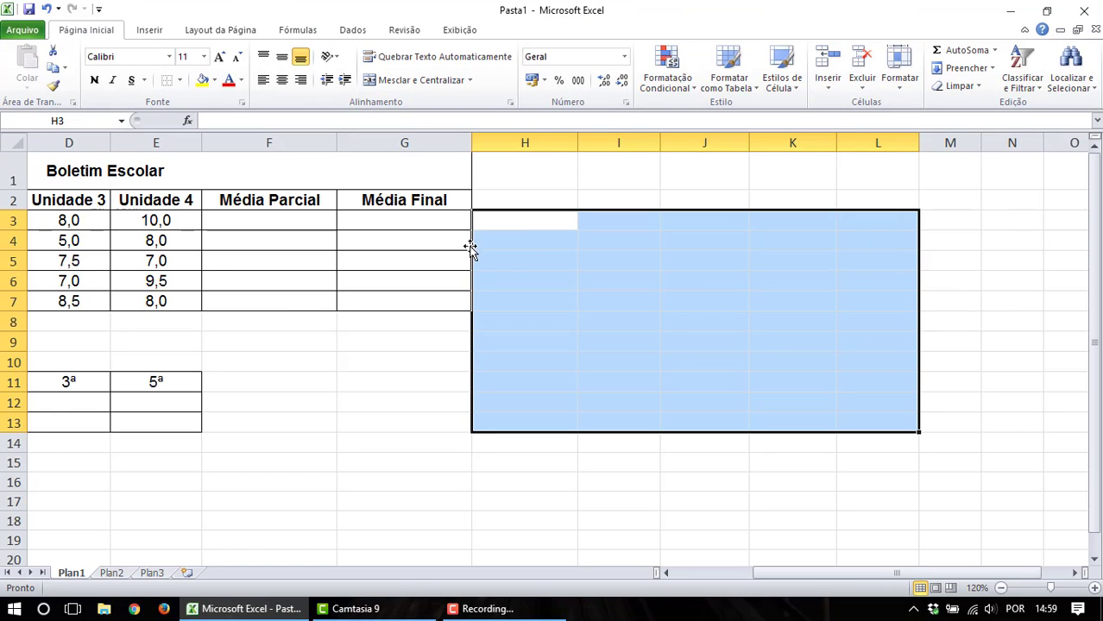
drag(779, 573, 725, 573)
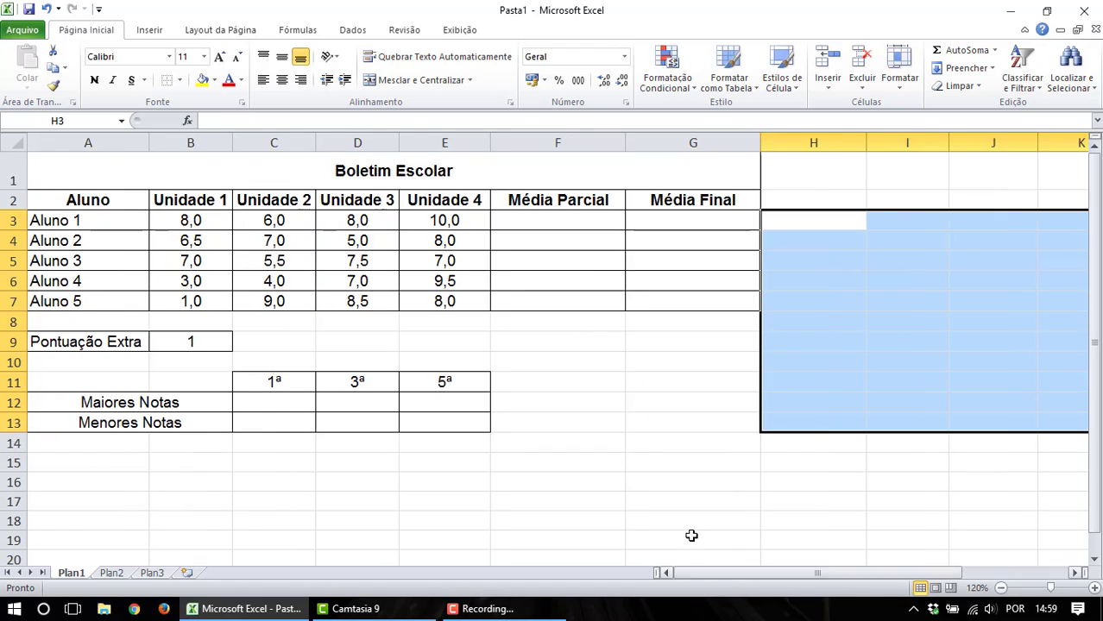
Enter =MÉDIA(B3:E3) in F3 as the Média Parcial of Aluno 1.
click(596, 275)
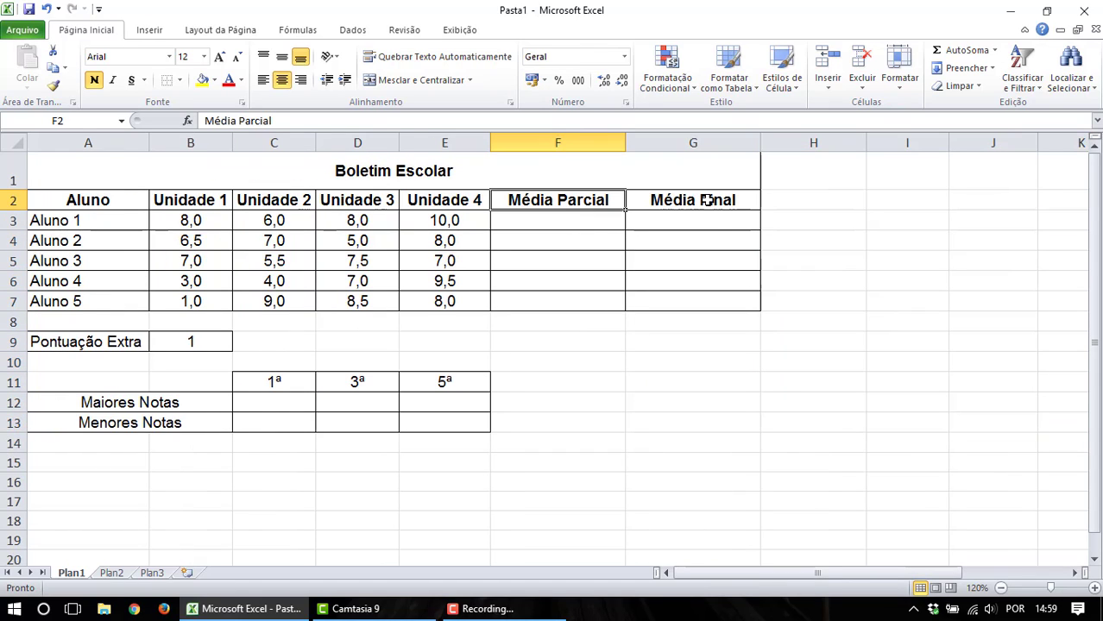
click(706, 200)
click(559, 224)
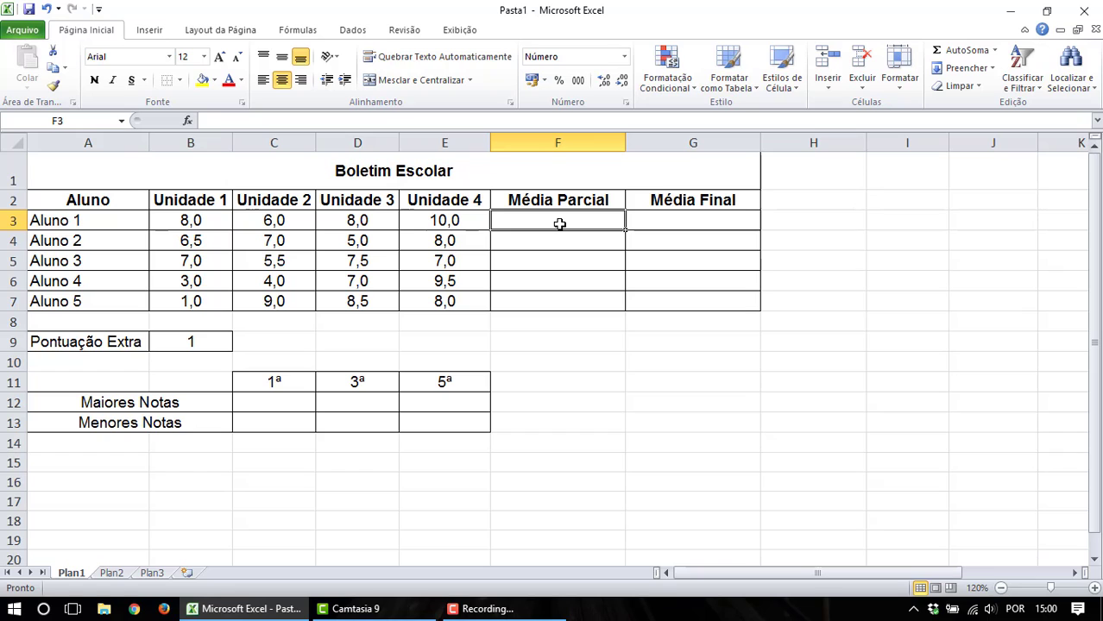
text(=)
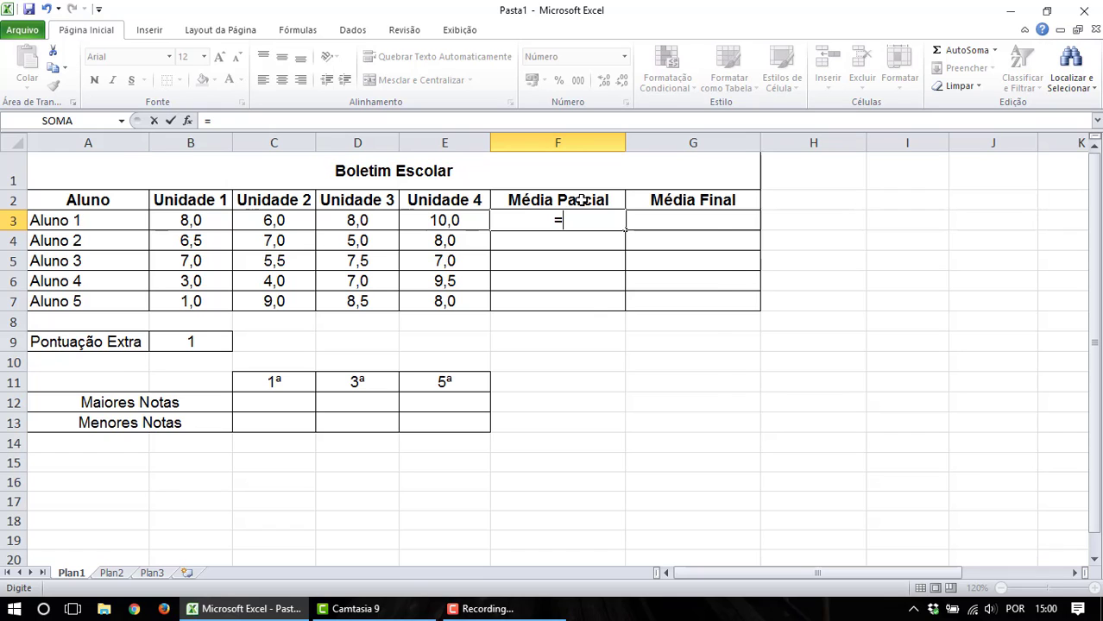
text(Média)
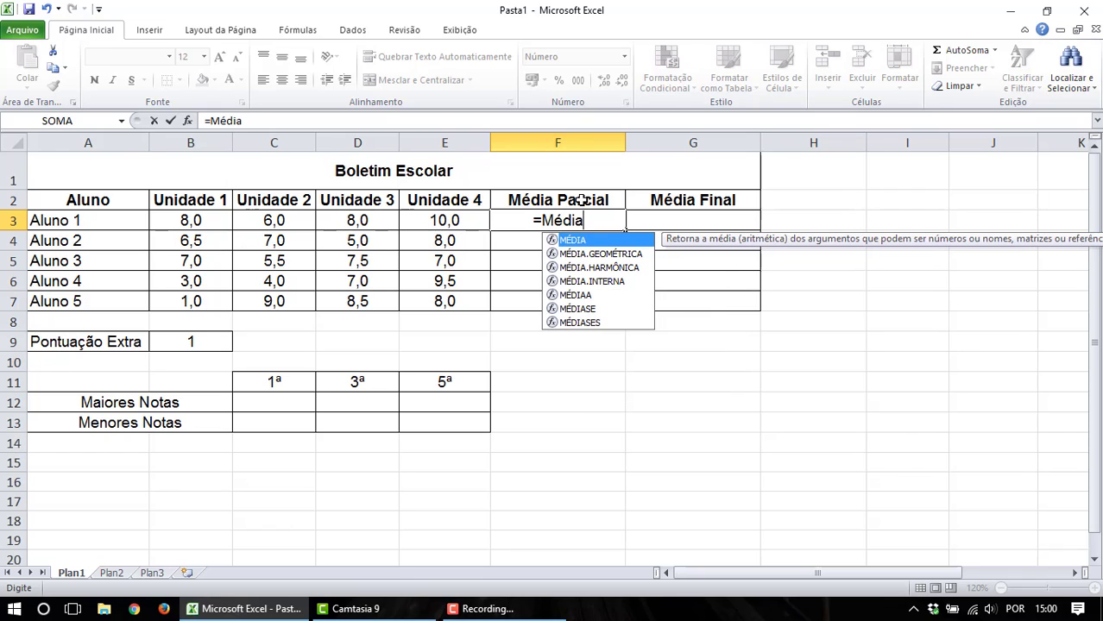
key(Tab)
drag(195, 221, 433, 219)
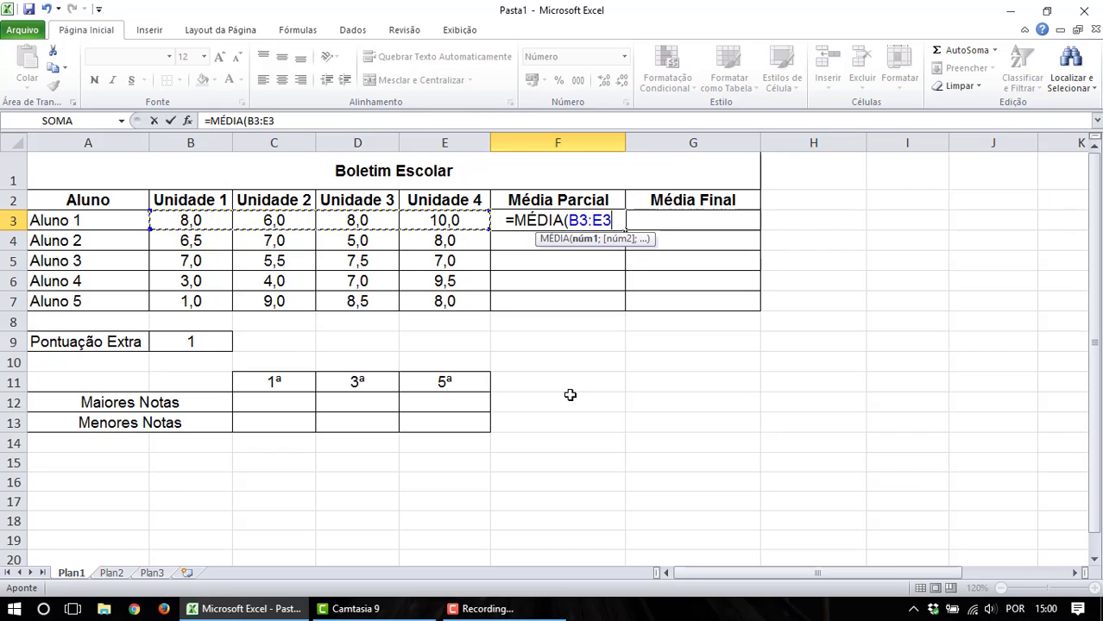
text())
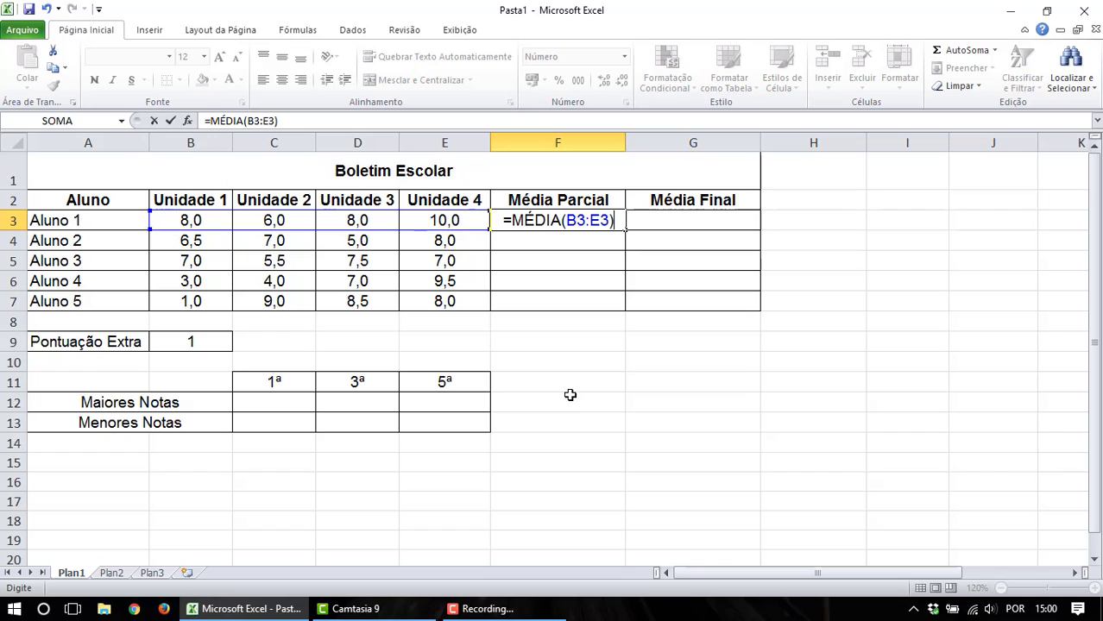
key(Return)
Review the Unidade 1 to Unidade 4 grades of Aluno 1 against the average formula in F3.
key(Up)
key(Left)
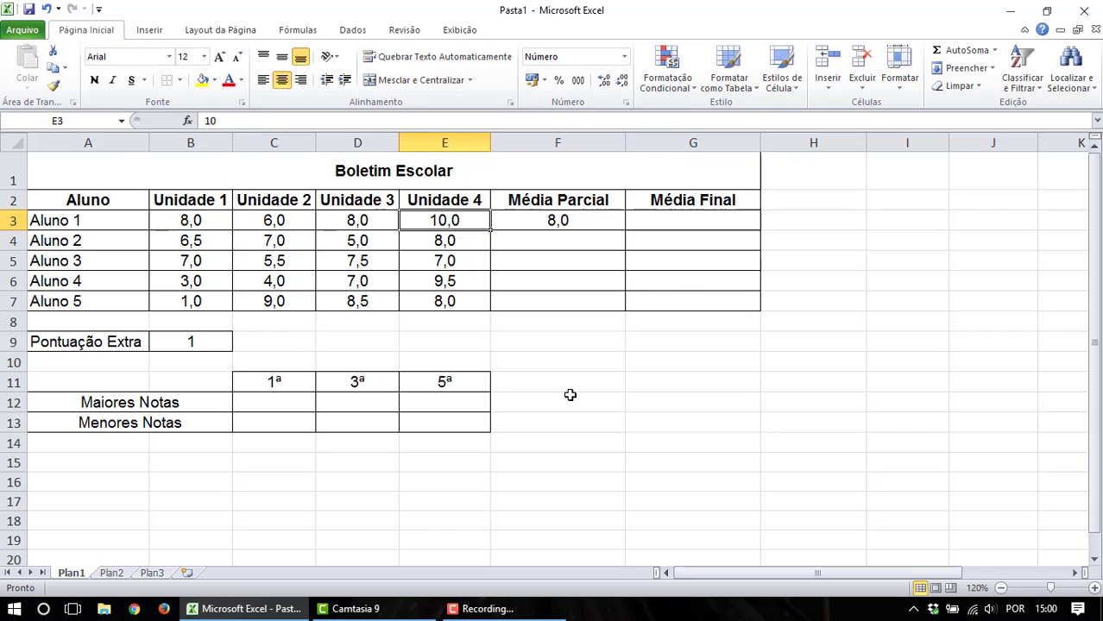
key(Left)
key(Left)
key(Left)
key(Right)
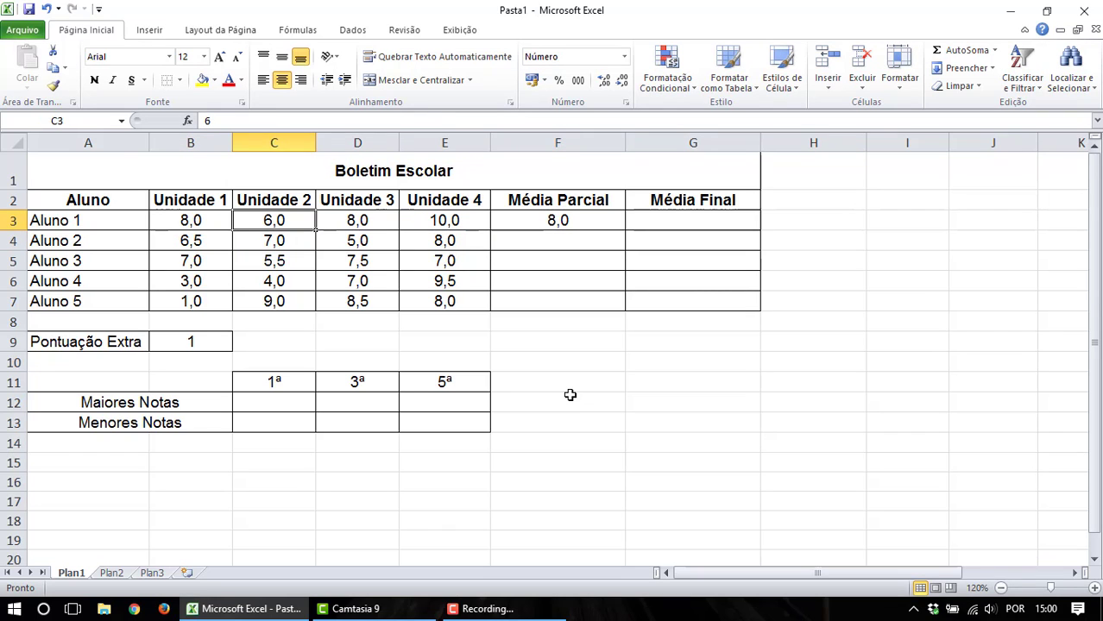
key(Right)
key(Right)
key(Right)
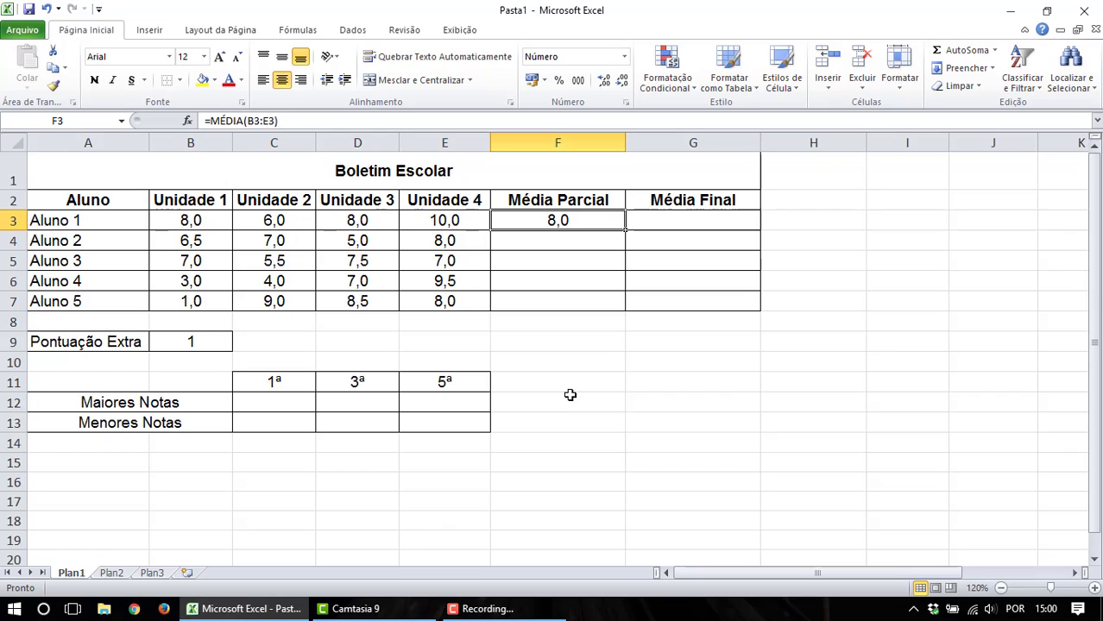
Enter =MÉDIA(B4:E4) in F4 as the Média Parcial of Aluno 2.
key(Down)
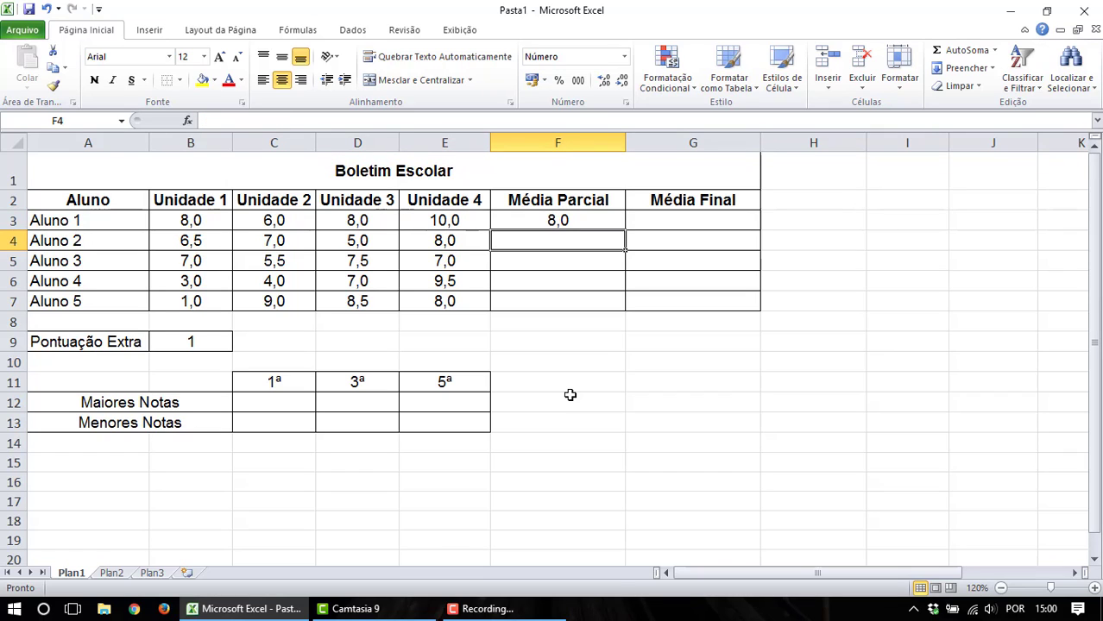
text(=Méd)
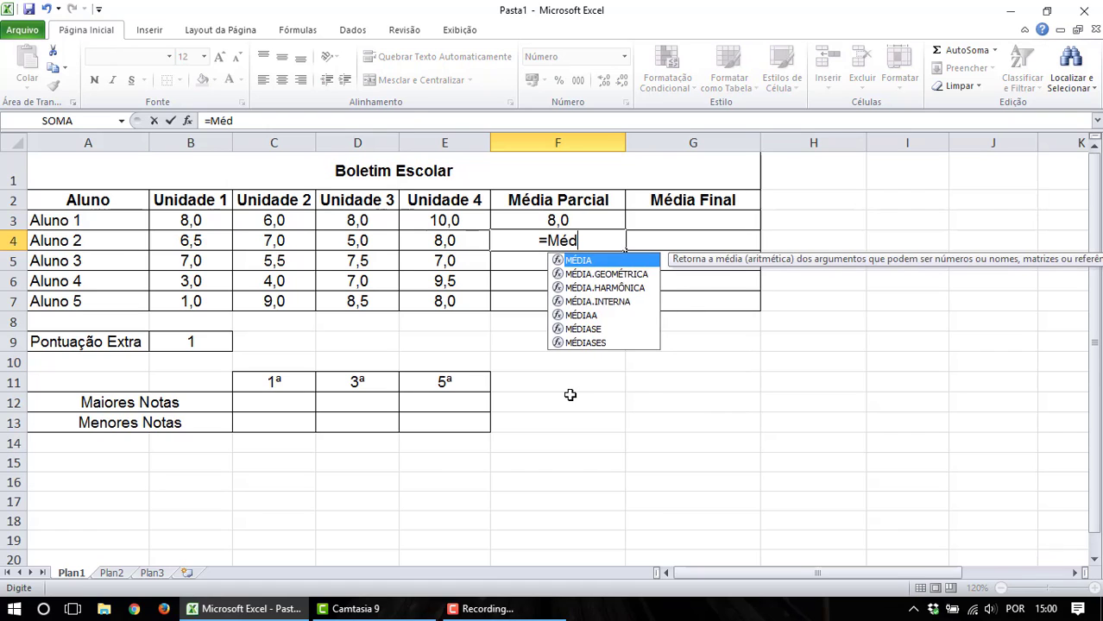
key(Tab)
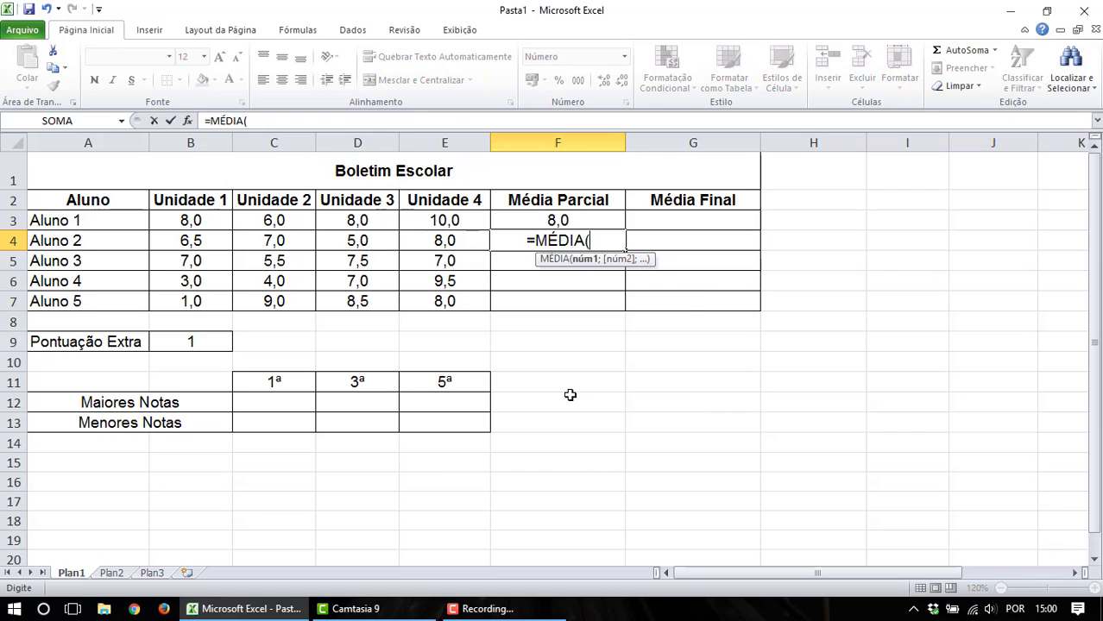
click(218, 242)
drag(218, 242, 438, 241)
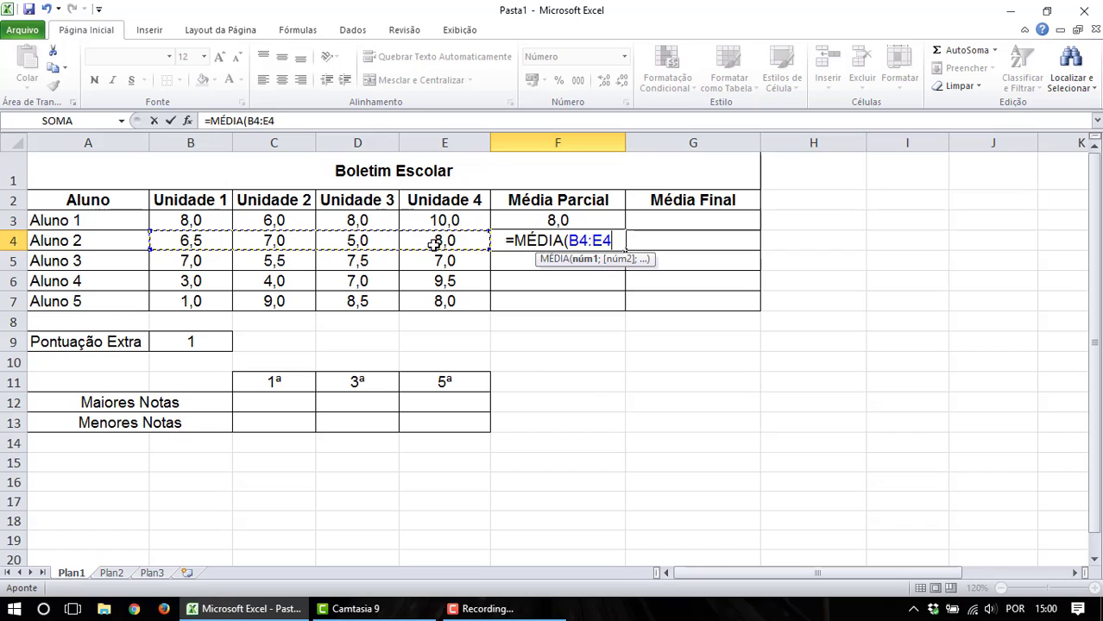
text())
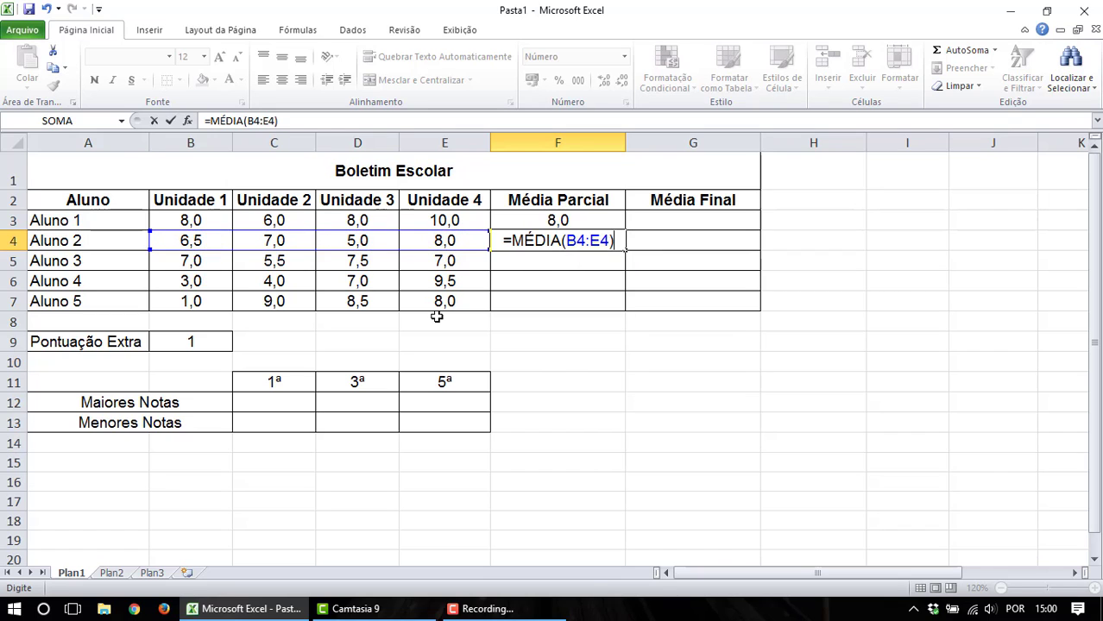
key(Return)
Compare the average formulas in F3 and F4 to see how their cell references differ.
key(Up)
key(Up)
key(Down)
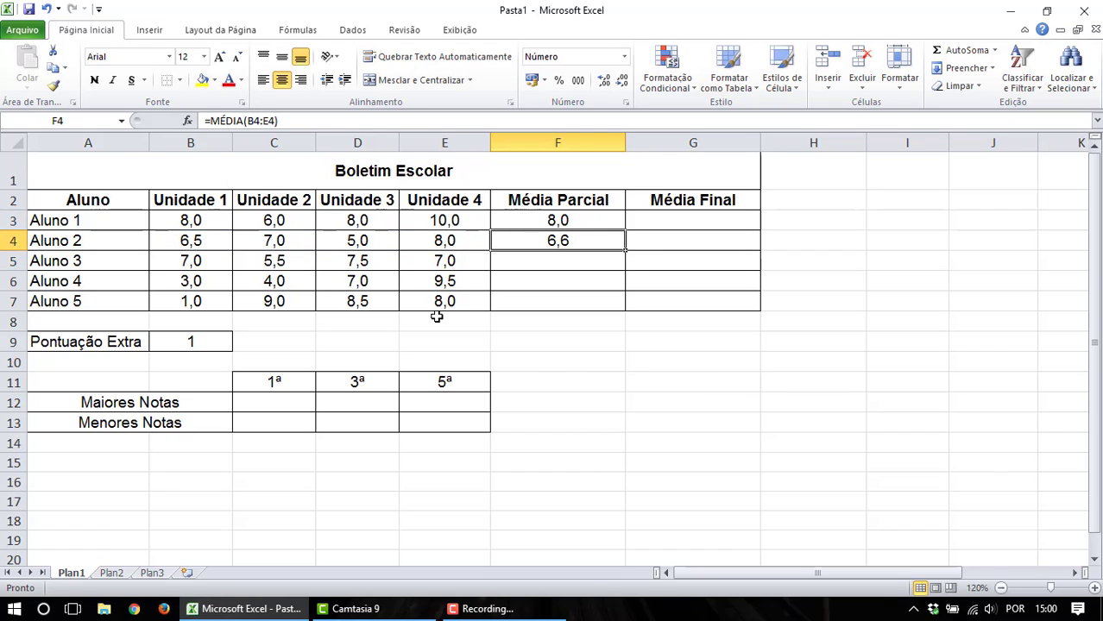
key(Up)
key(Down)
key(Up)
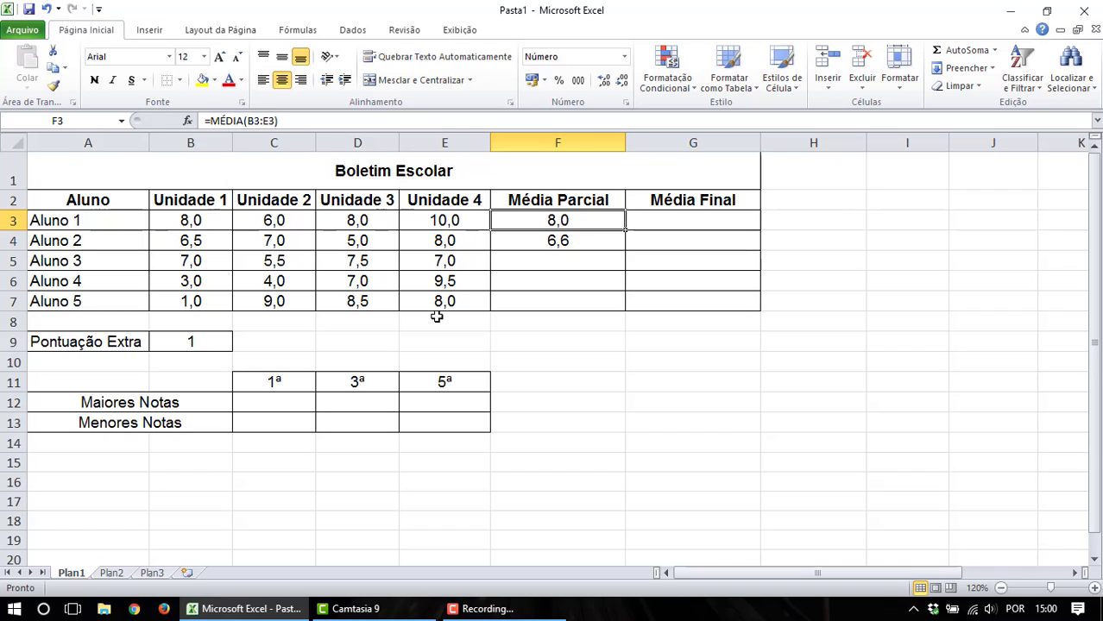
key(Down)
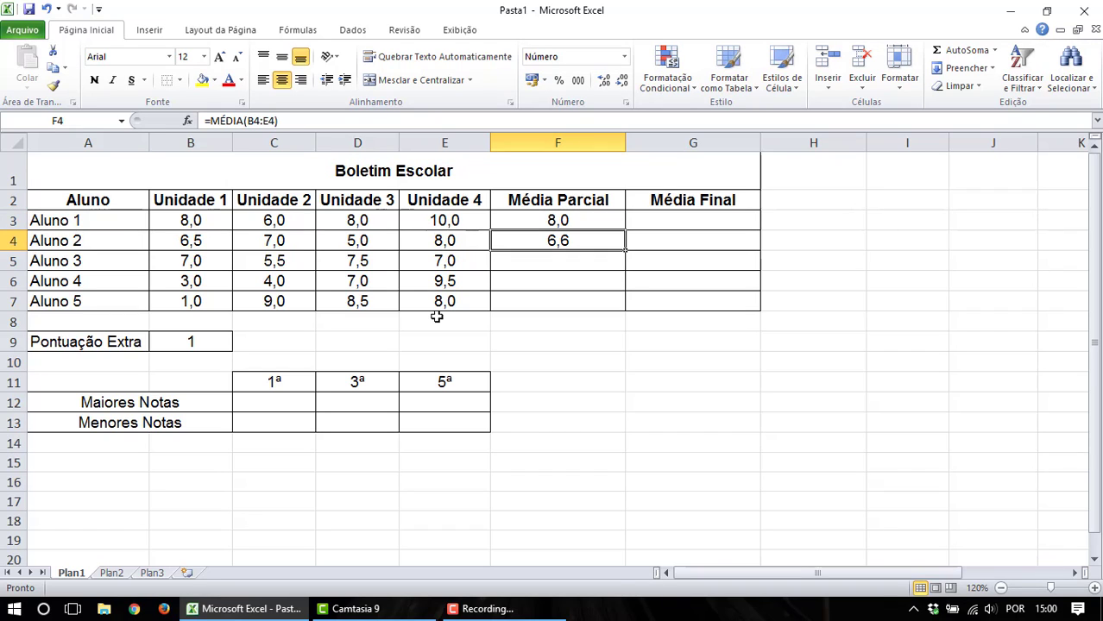
key(Down)
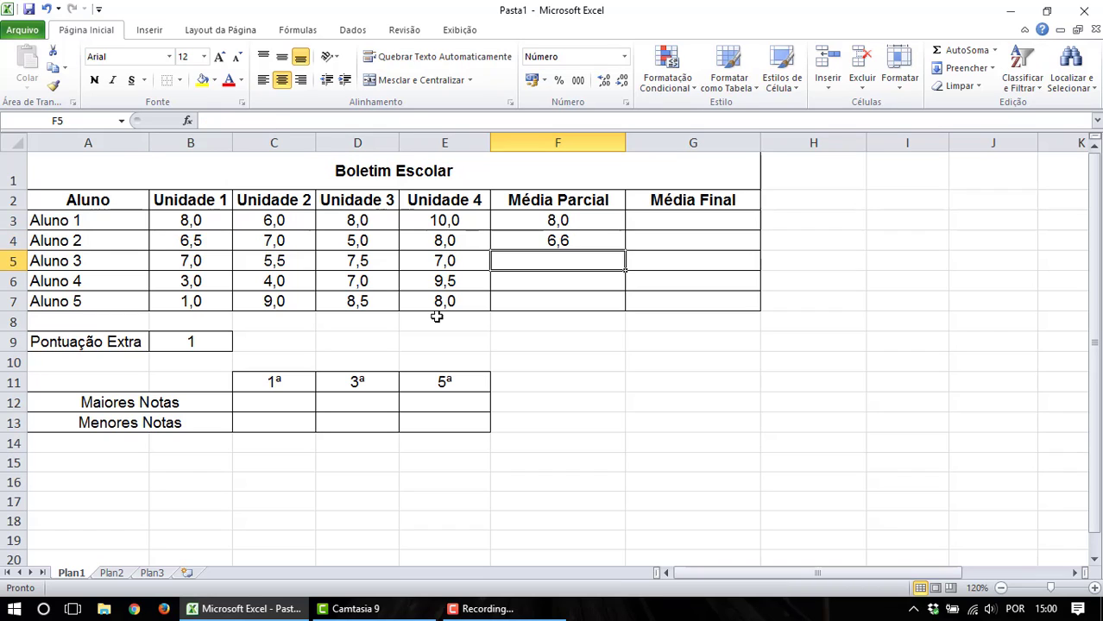
Clear the manually entered average formula from F4.
key(Up)
key(Up)
key(Down)
key(Delete)
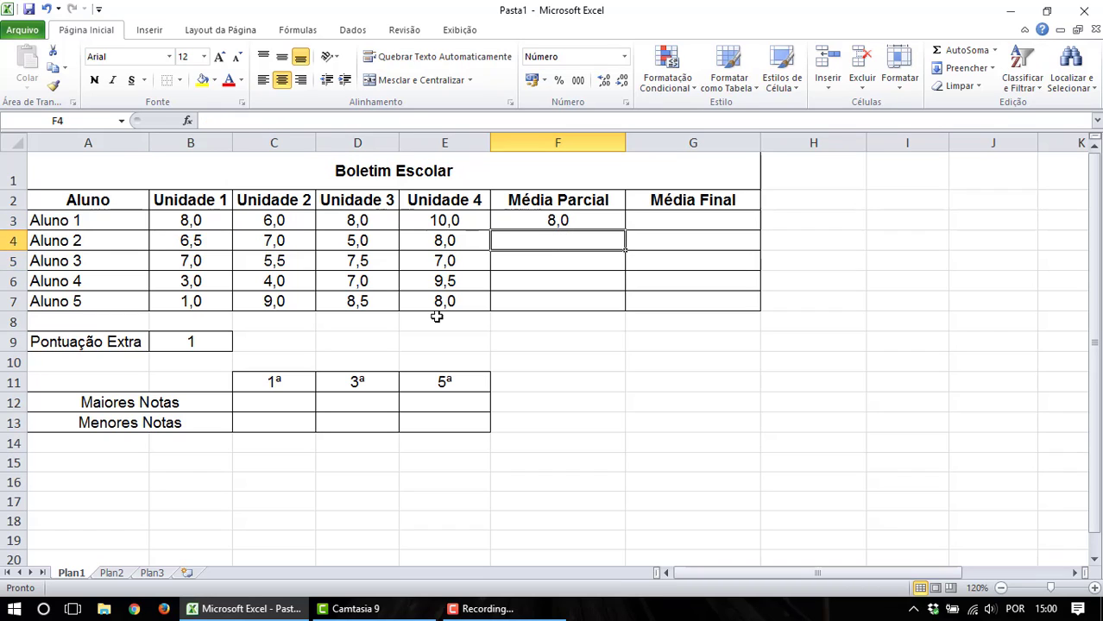
Inspect the B3:E3 range and its row numbers inside the F3 formula, leaving the formula unedited.
key(Up)
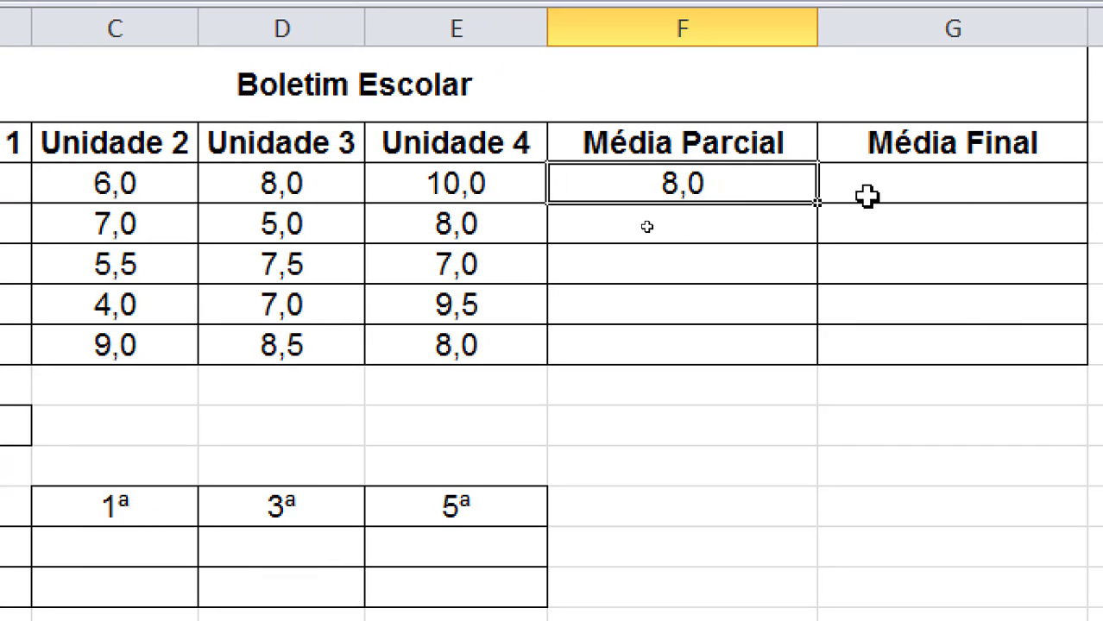
double_click(751, 181)
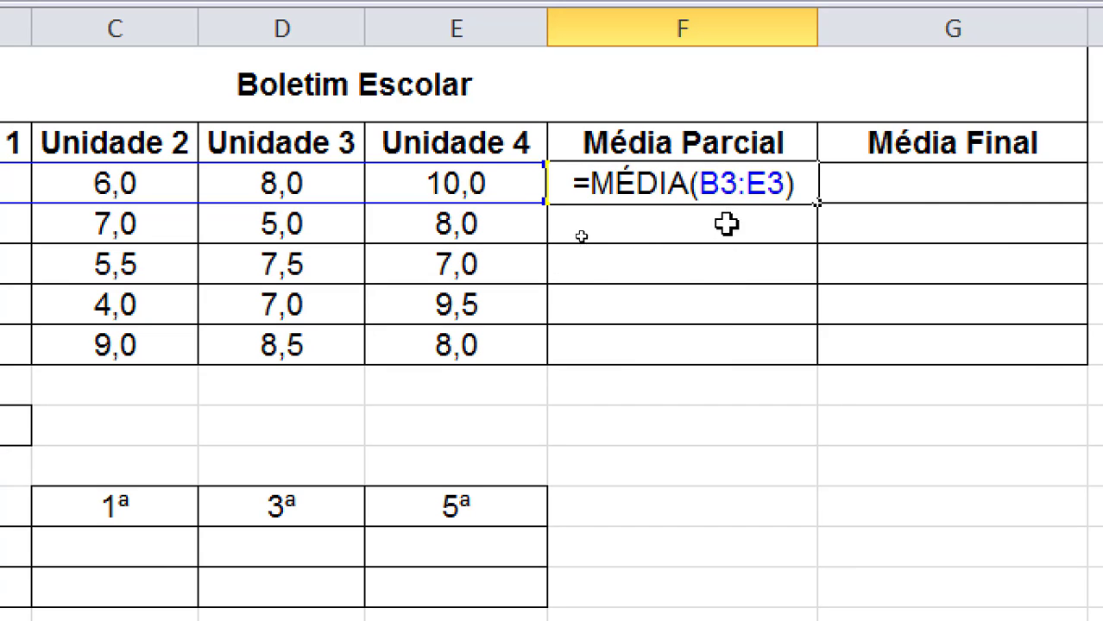
drag(784, 186, 706, 191)
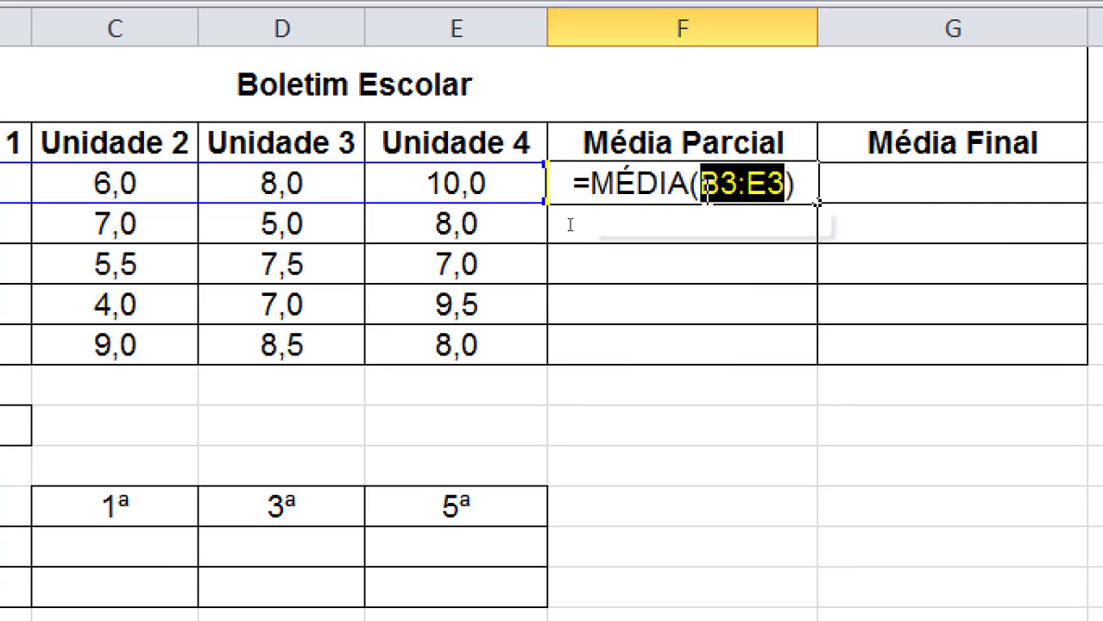
click(790, 183)
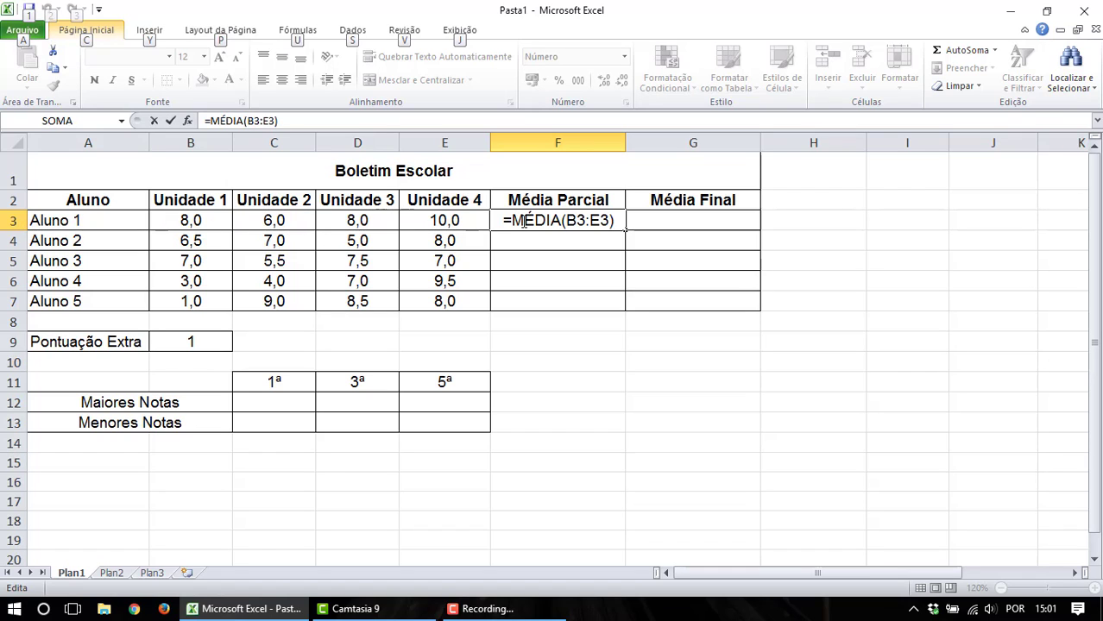
drag(610, 222, 566, 222)
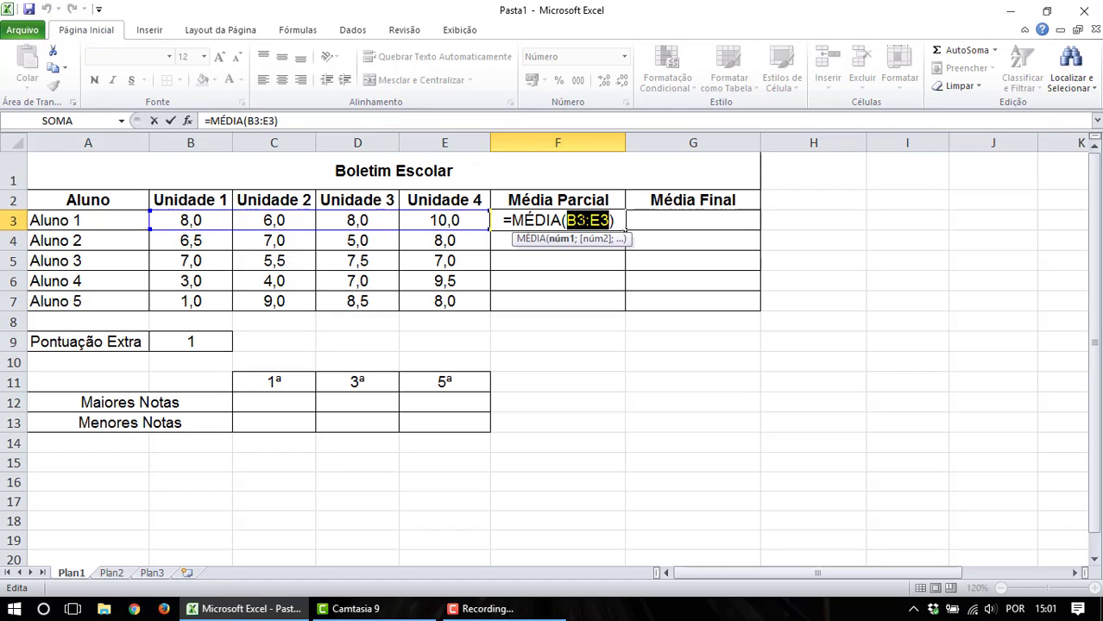
click(585, 221)
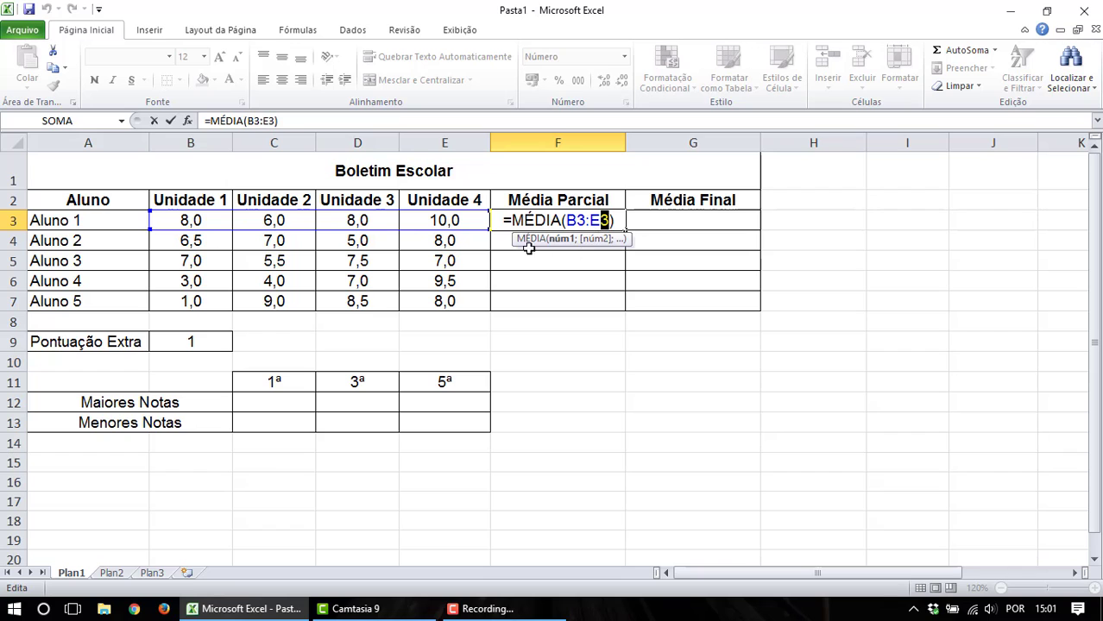
click(618, 219)
key(Escape)
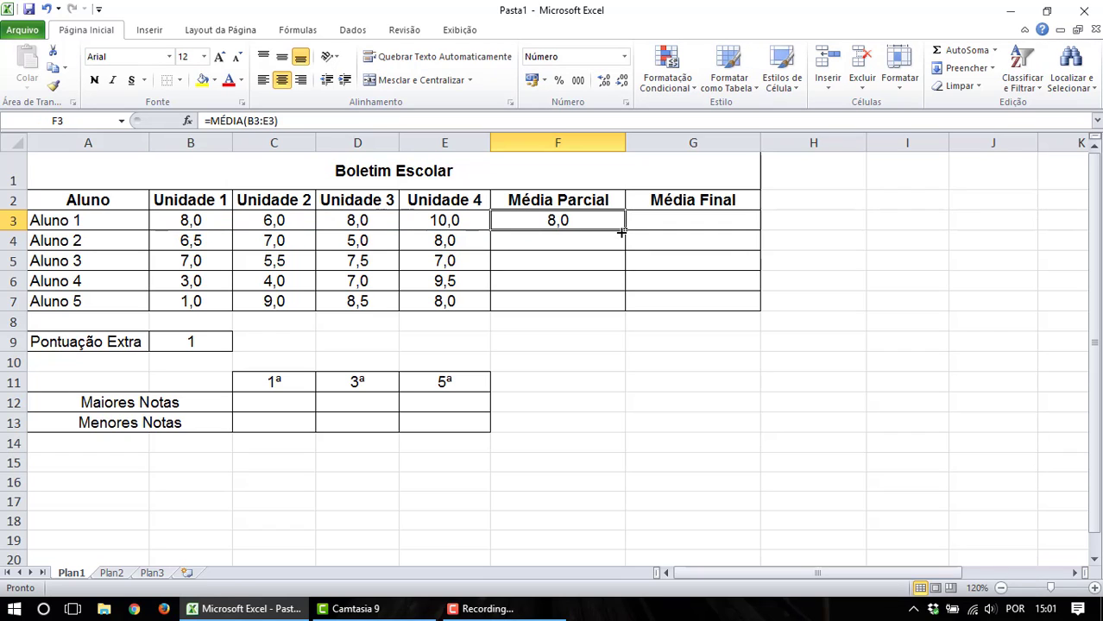
Autofill the average formula from F3 down to F4 and compare the row references in both formulas.
drag(626, 231, 629, 247)
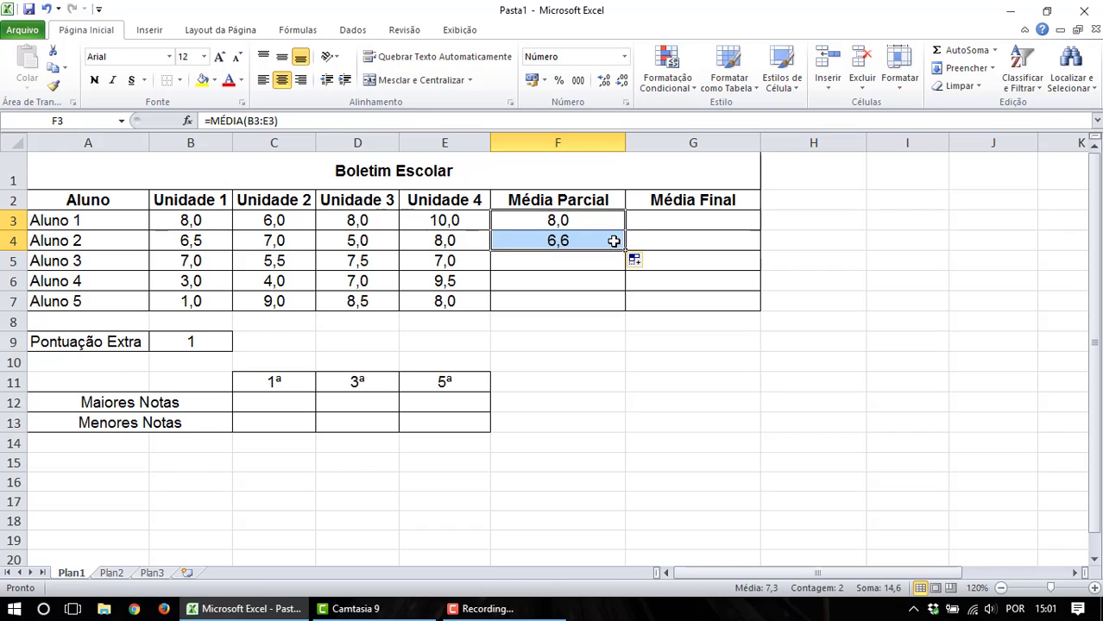
click(595, 242)
double_click(597, 242)
click(570, 220)
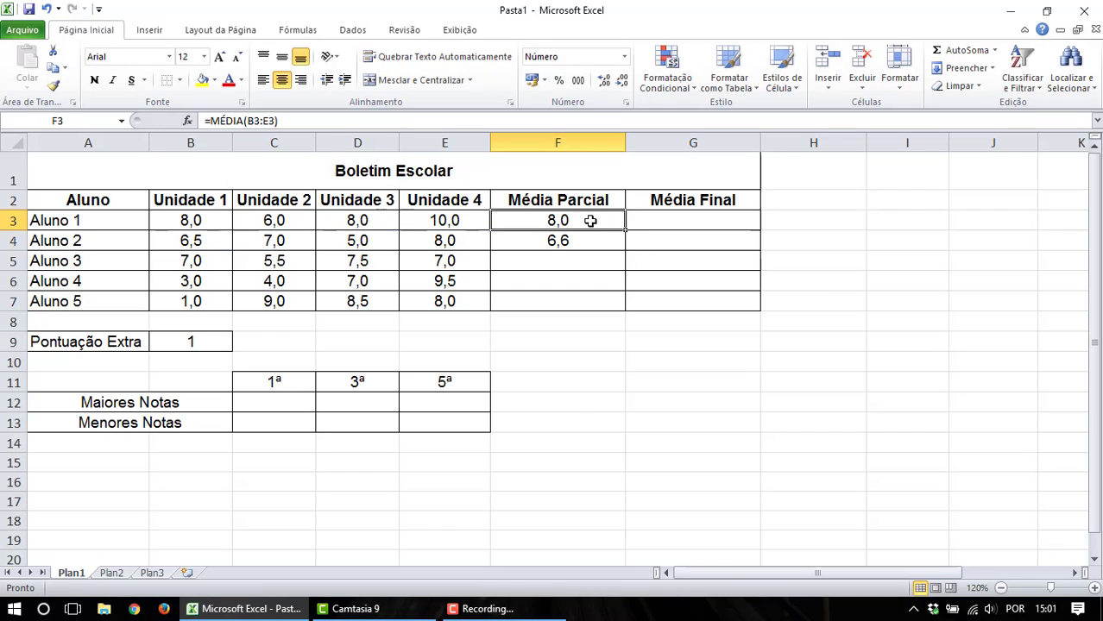
double_click(584, 220)
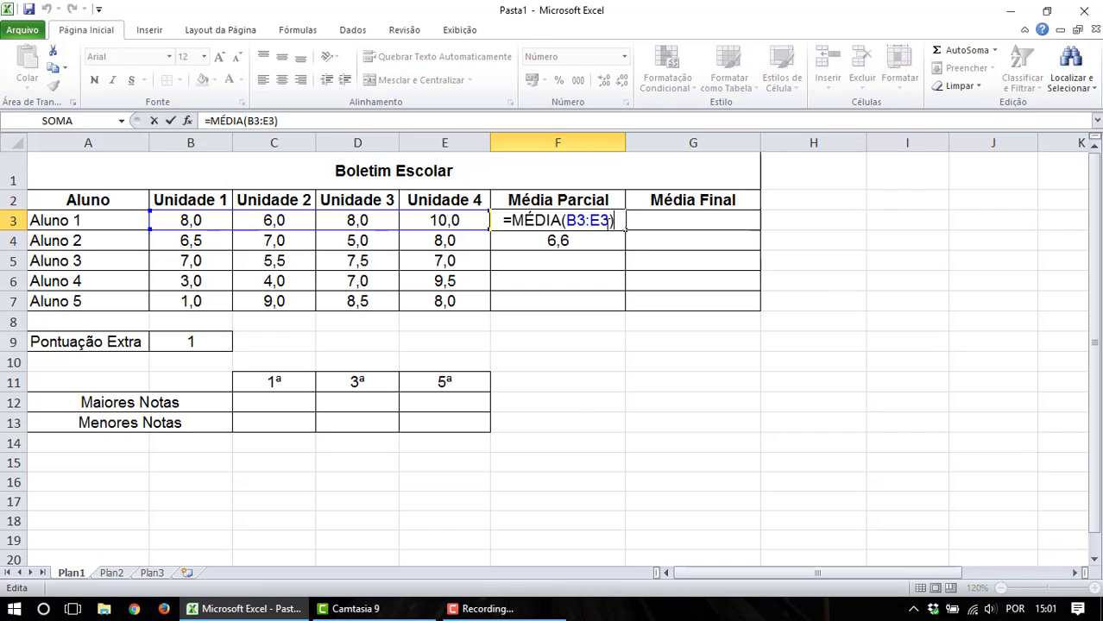
click(599, 241)
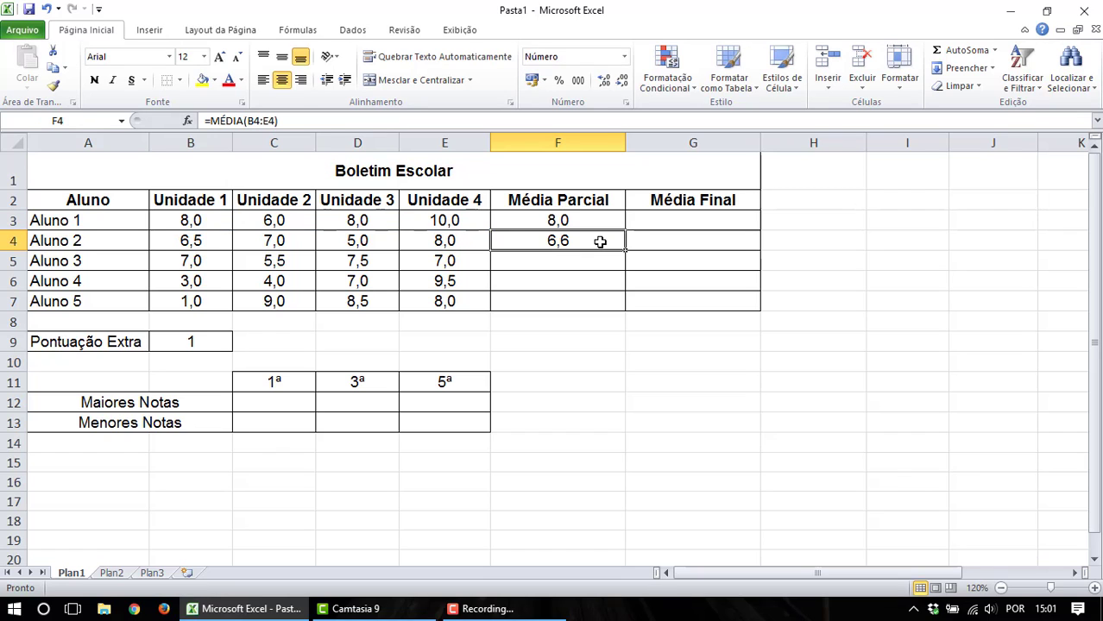
double_click(588, 244)
drag(585, 244, 577, 243)
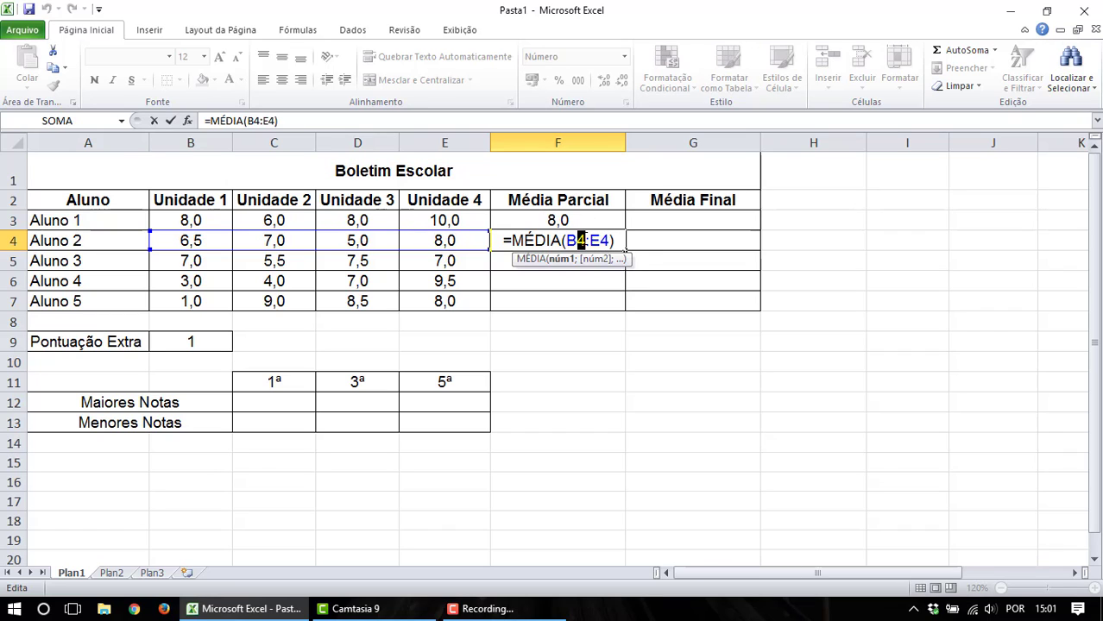
key(ctrl+Return)
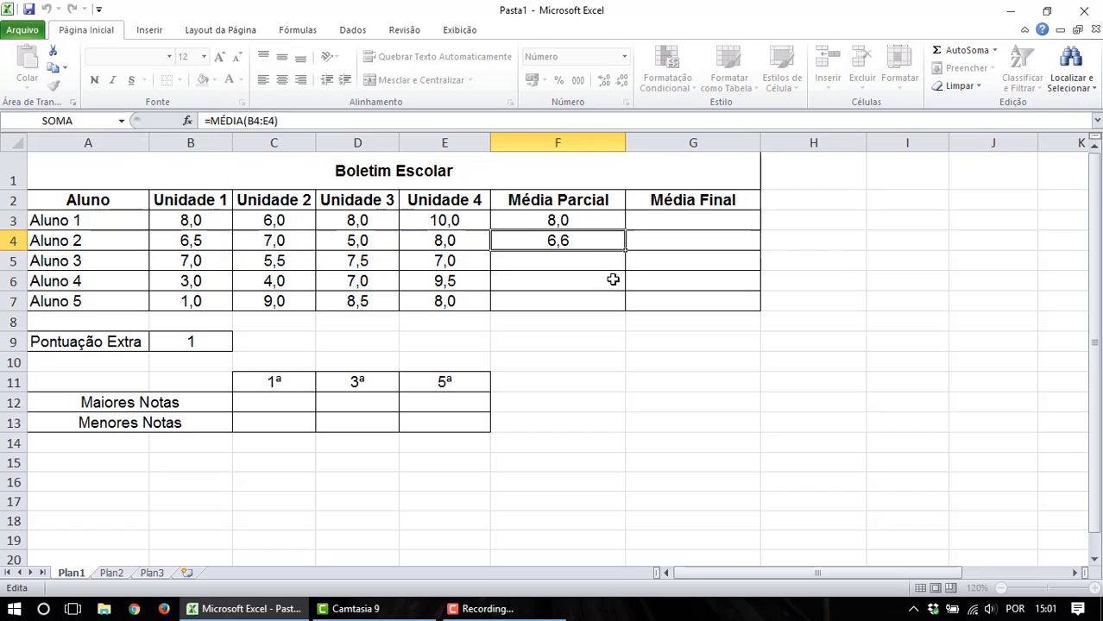
Clear the autofilled average formula from F4.
key(Home)
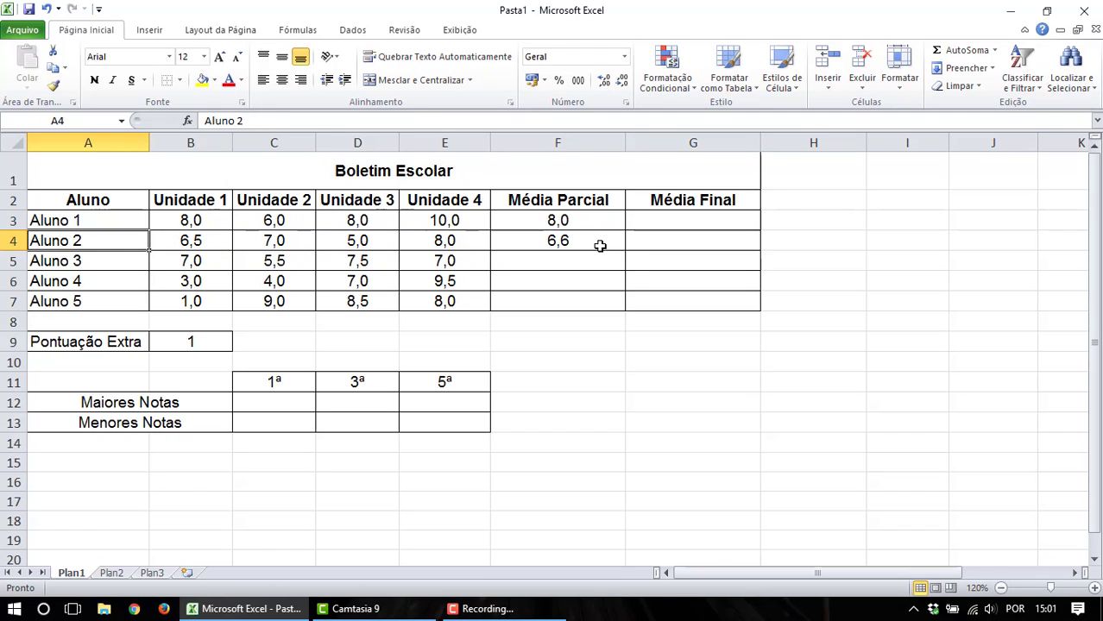
click(600, 246)
key(Delete)
Examine the row numbers and the B3:E3 range in the F3 source formula.
click(592, 222)
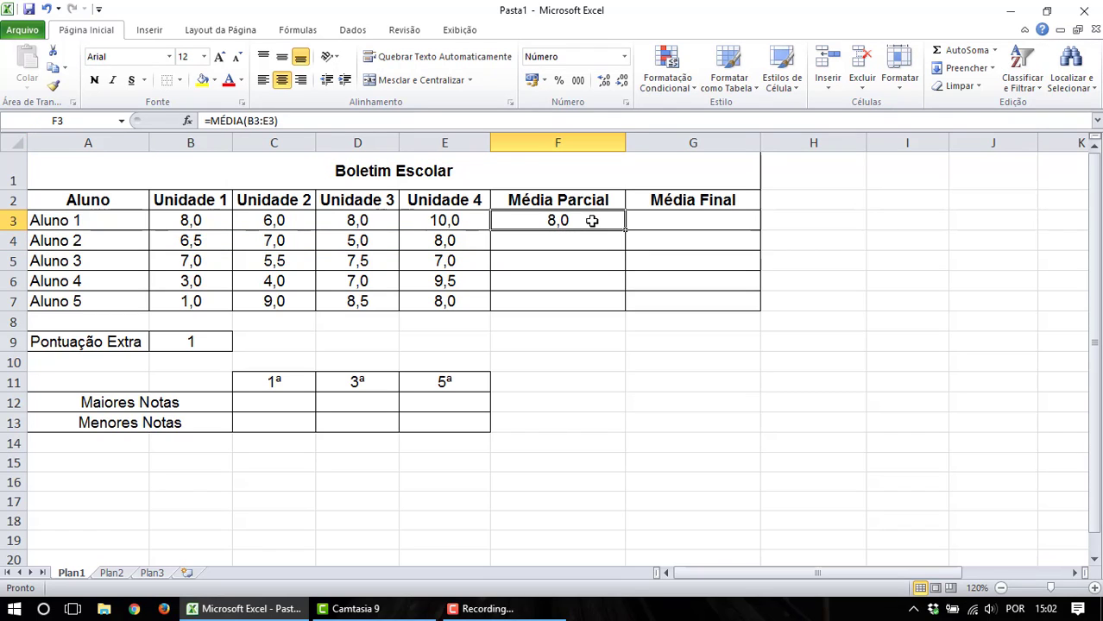
key(ctrl+c)
click(575, 264)
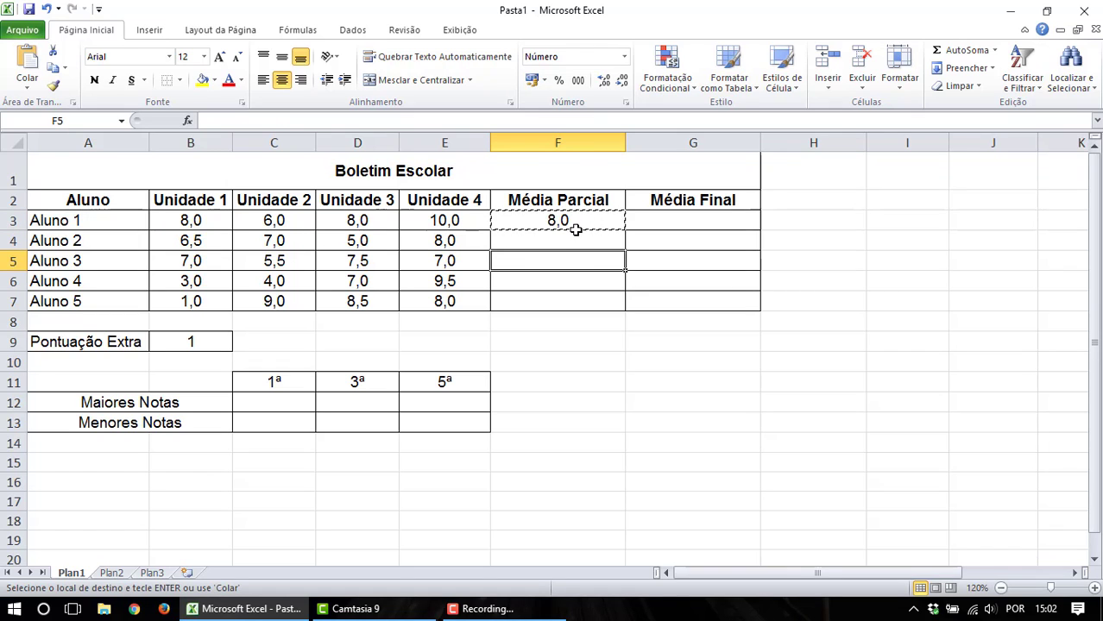
click(571, 239)
click(571, 257)
click(577, 225)
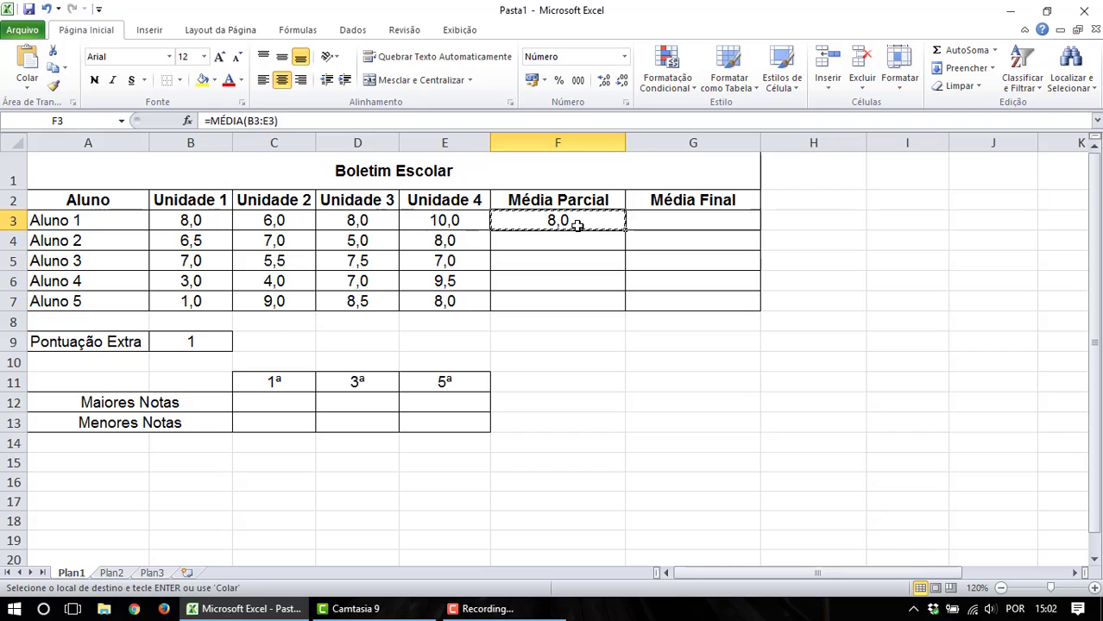
double_click(576, 222)
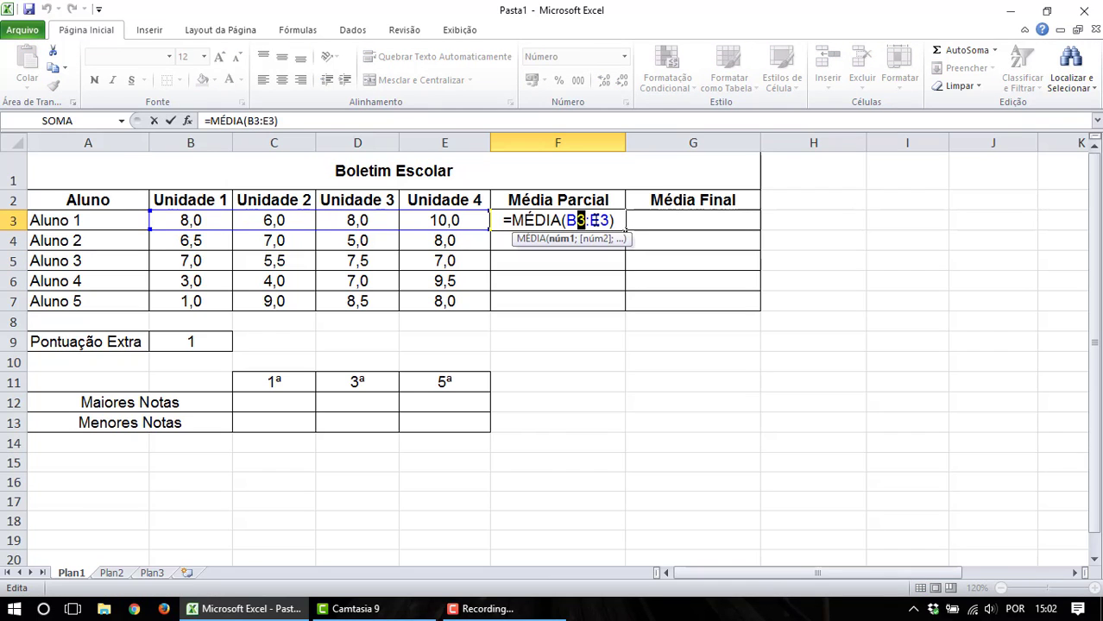
drag(564, 220, 603, 221)
key(ctrl+Return)
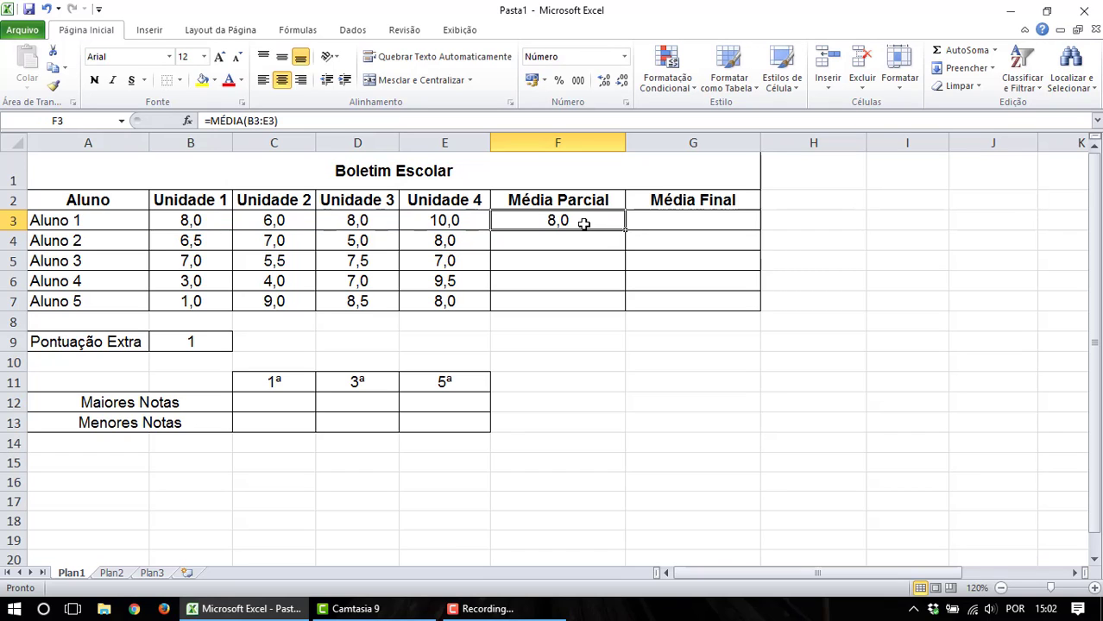
Copy the average formula from F3 and paste it into F5 for Aluno 3.
key(ctrl+c)
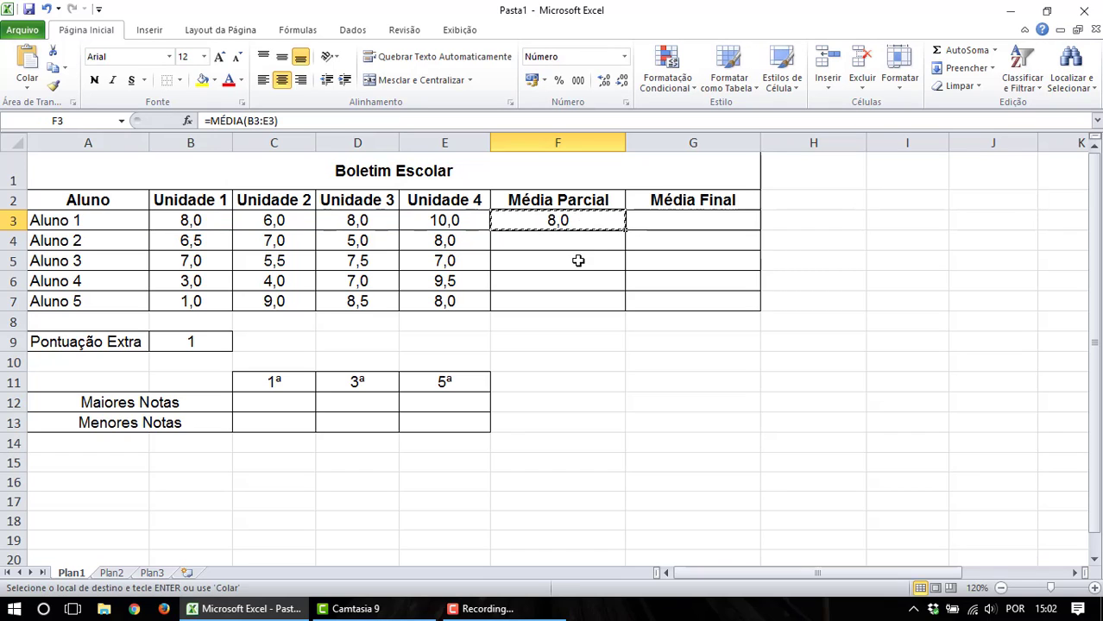
click(575, 259)
key(ctrl+v)
Inspect the B5:E5 range inside the pasted F5 formula, and empty the cell.
double_click(578, 261)
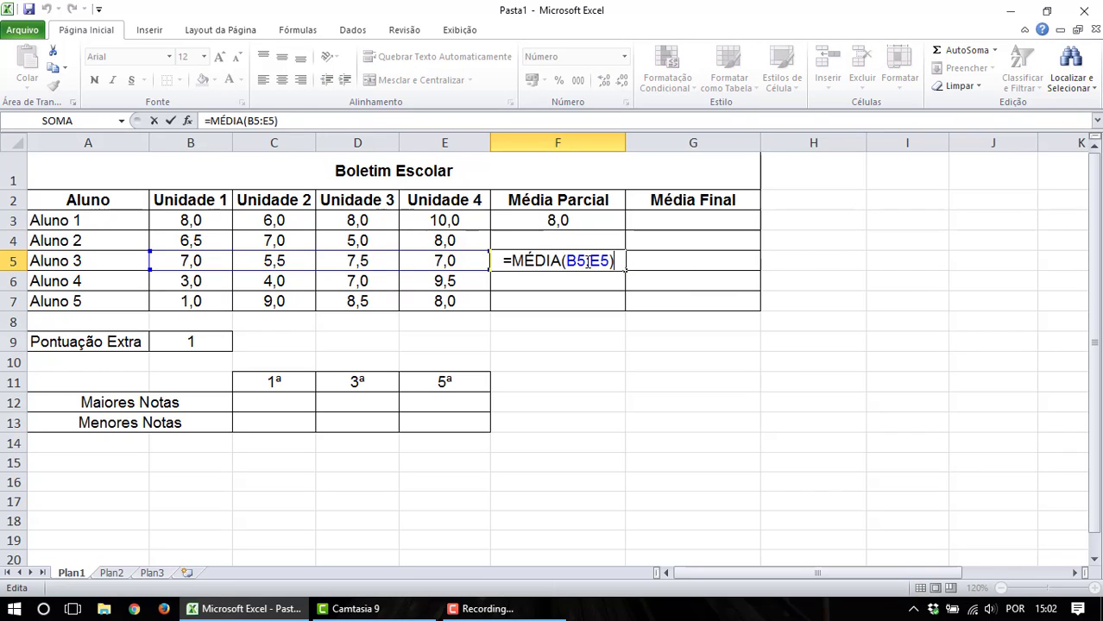
drag(610, 261, 564, 261)
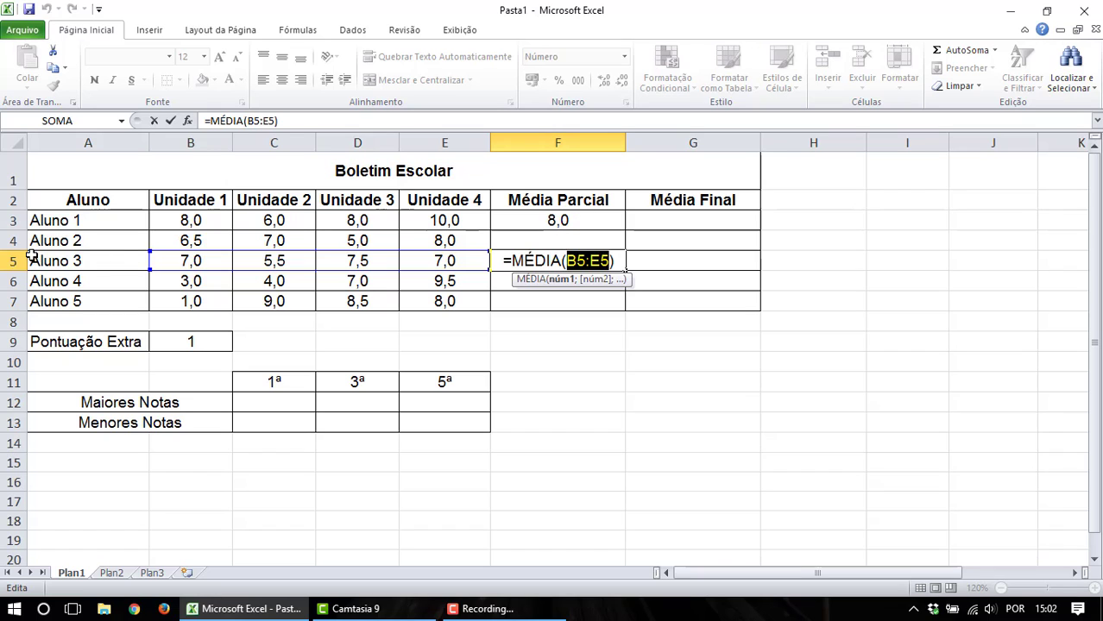
click(614, 261)
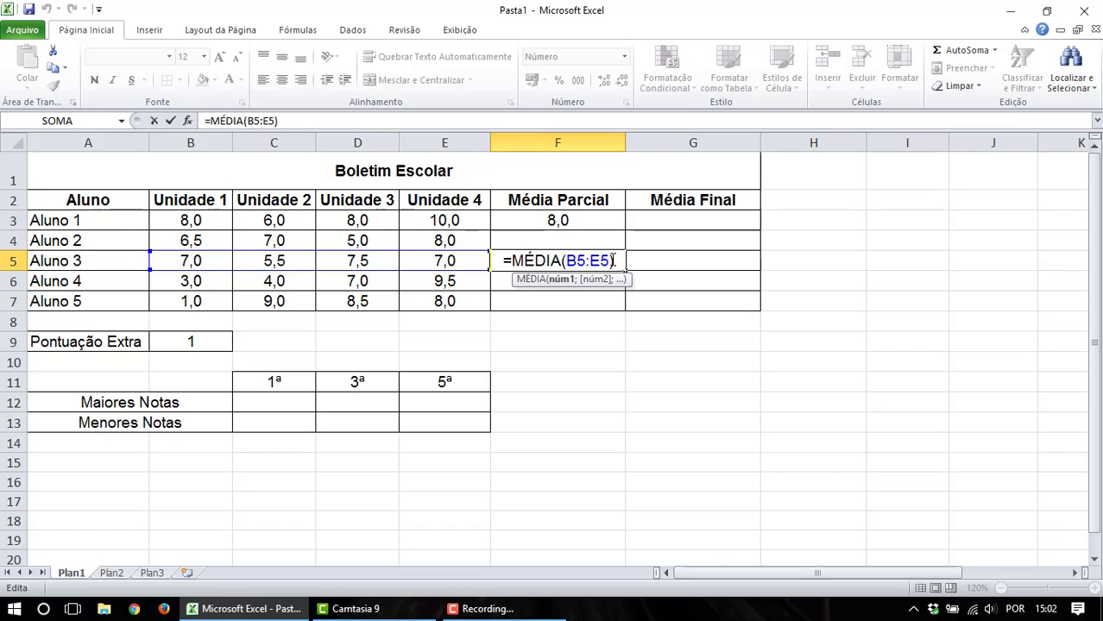
drag(610, 261, 501, 271)
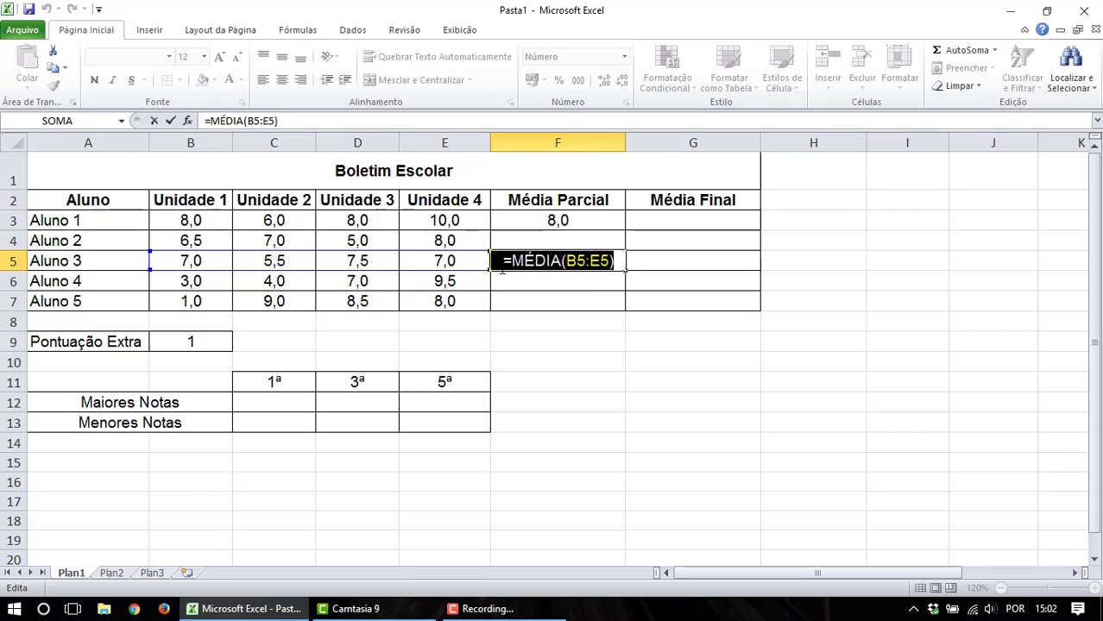
key(Escape)
Autofill the average formula from F3 across to G3 and inspect its C3:F3 range, leaving the formula unedited.
click(539, 221)
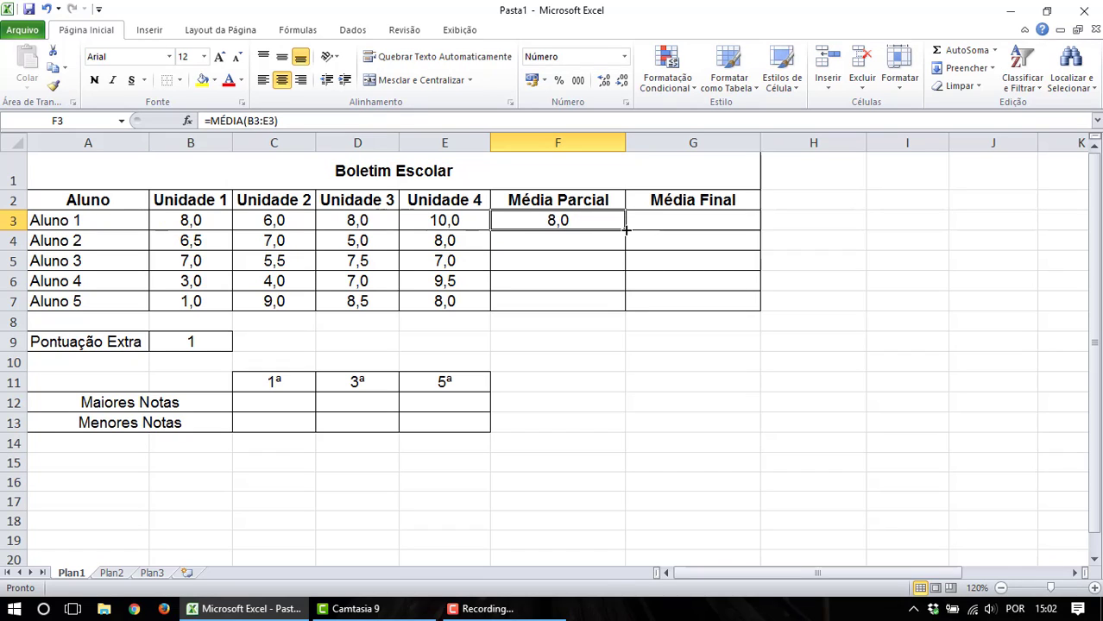
drag(625, 229, 718, 226)
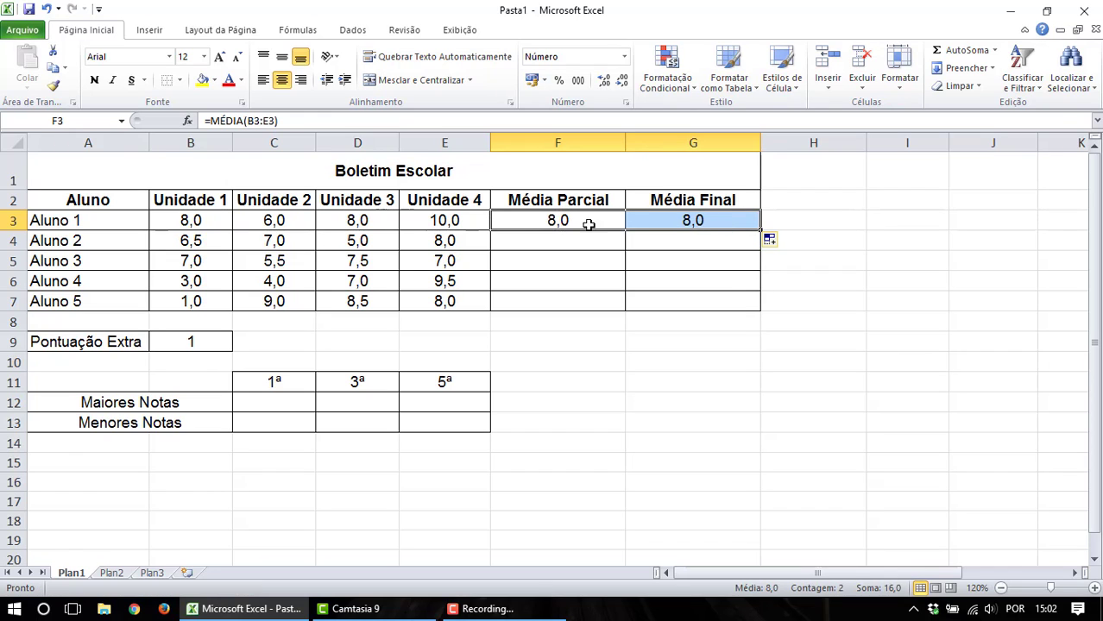
double_click(684, 221)
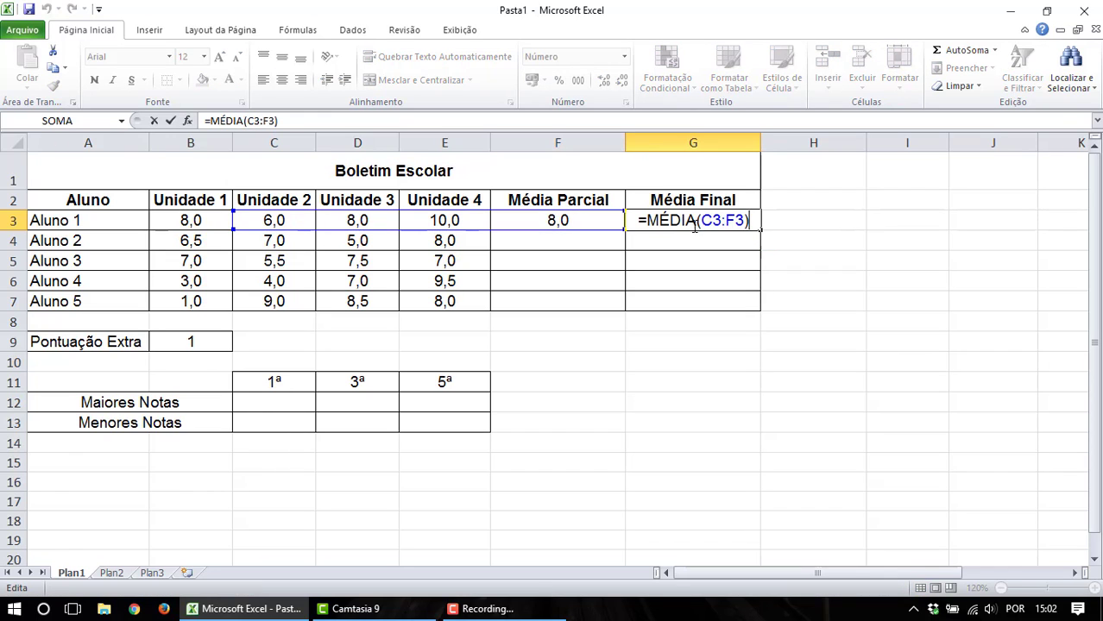
click(572, 222)
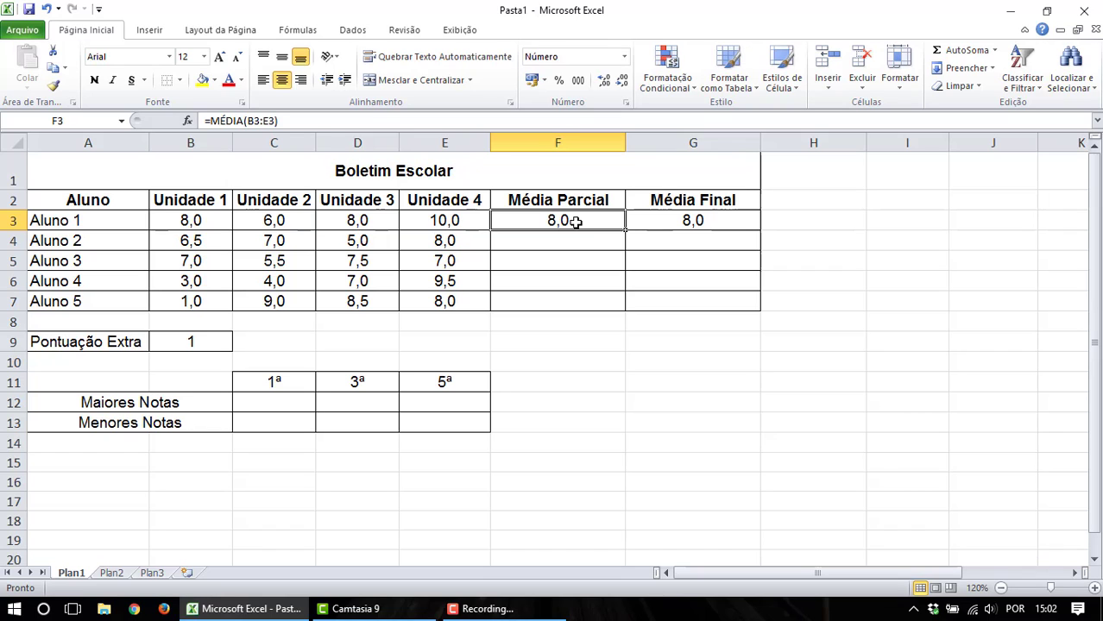
double_click(575, 222)
click(694, 218)
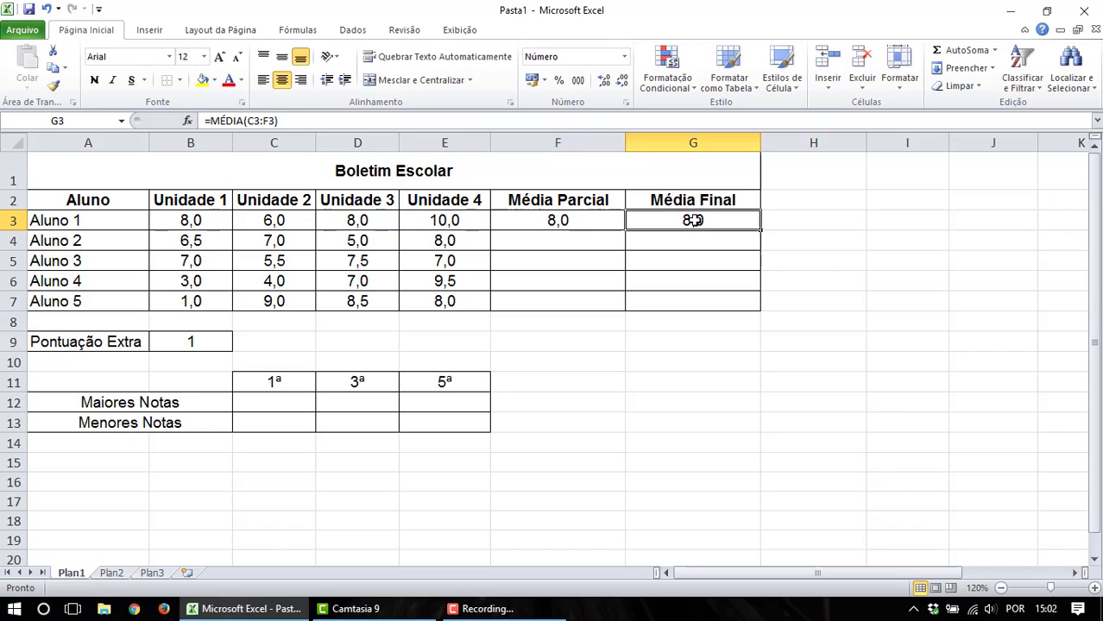
double_click(723, 222)
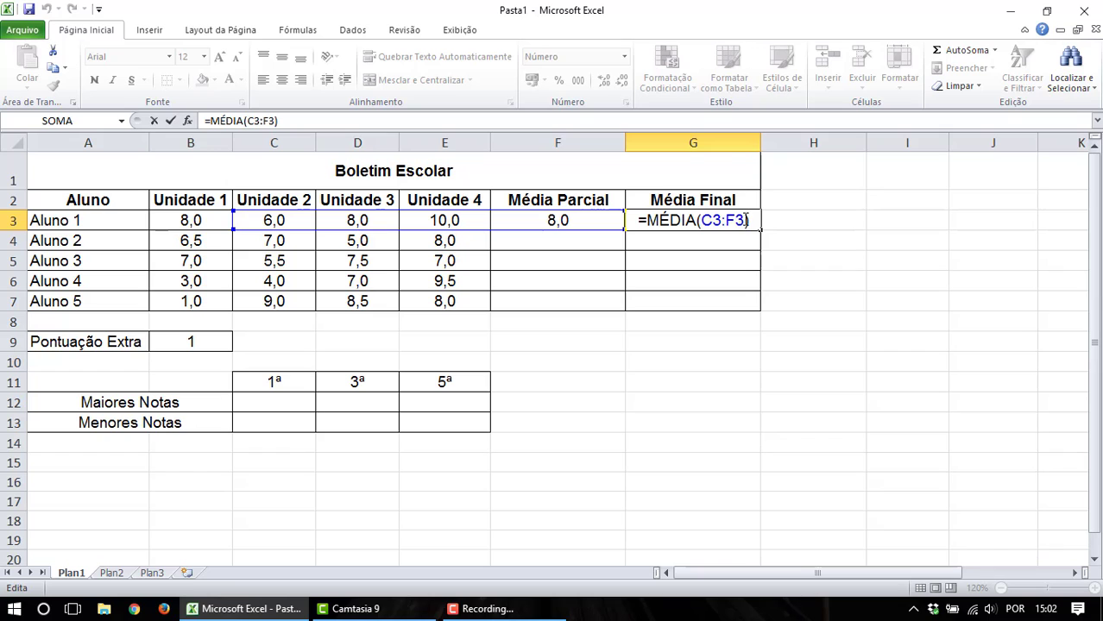
drag(747, 221, 701, 223)
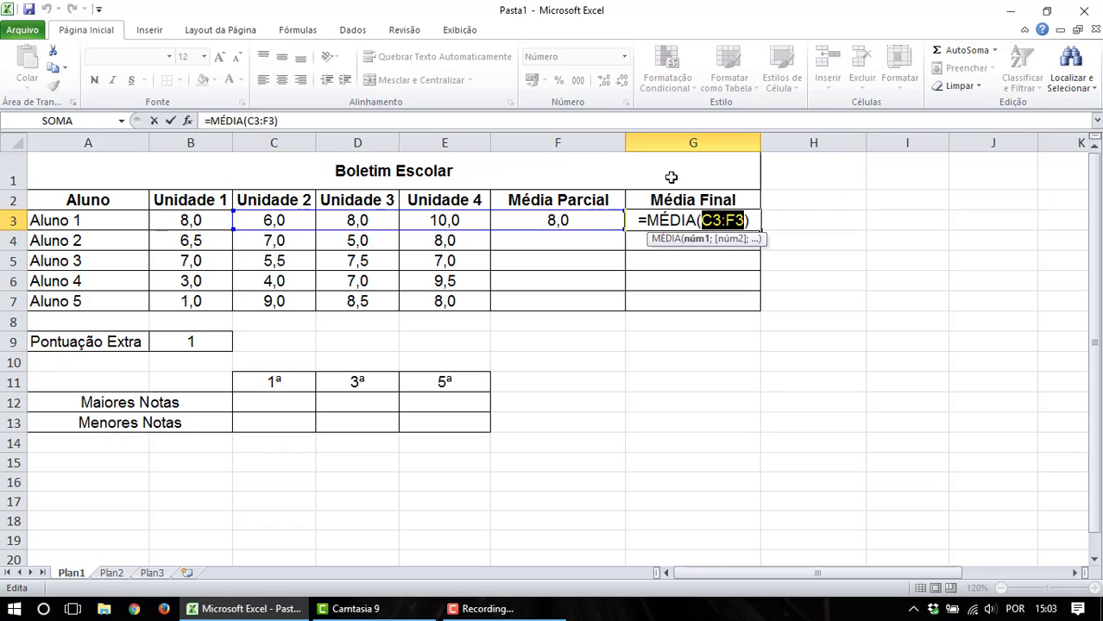
click(587, 221)
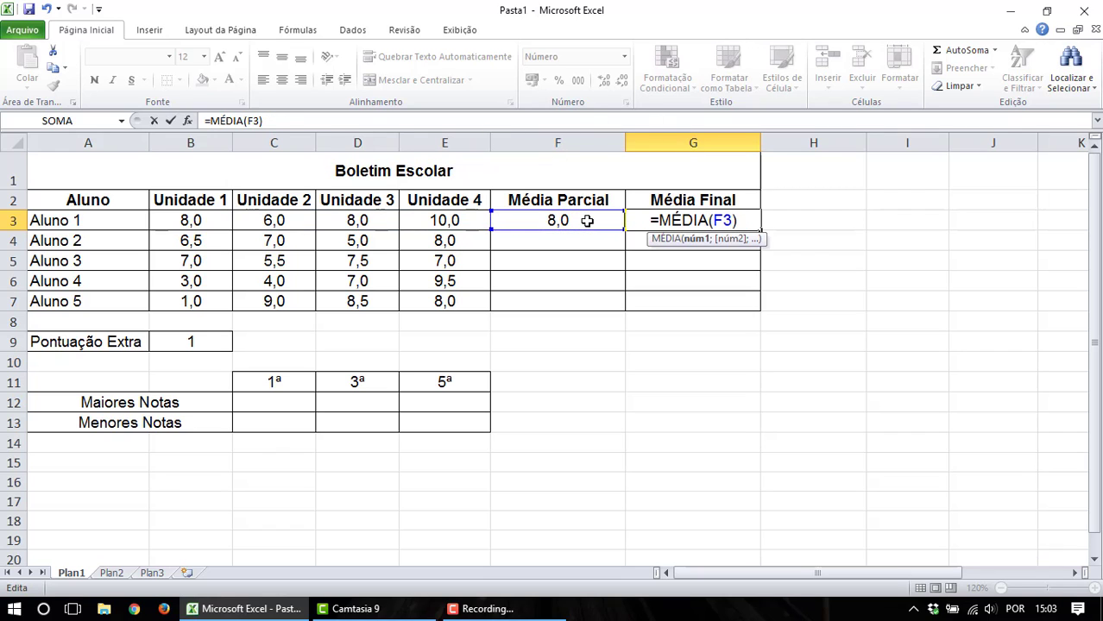
key(ctrl+Return)
Compare the column letters used in the F3 and G3 average formulas.
double_click(583, 221)
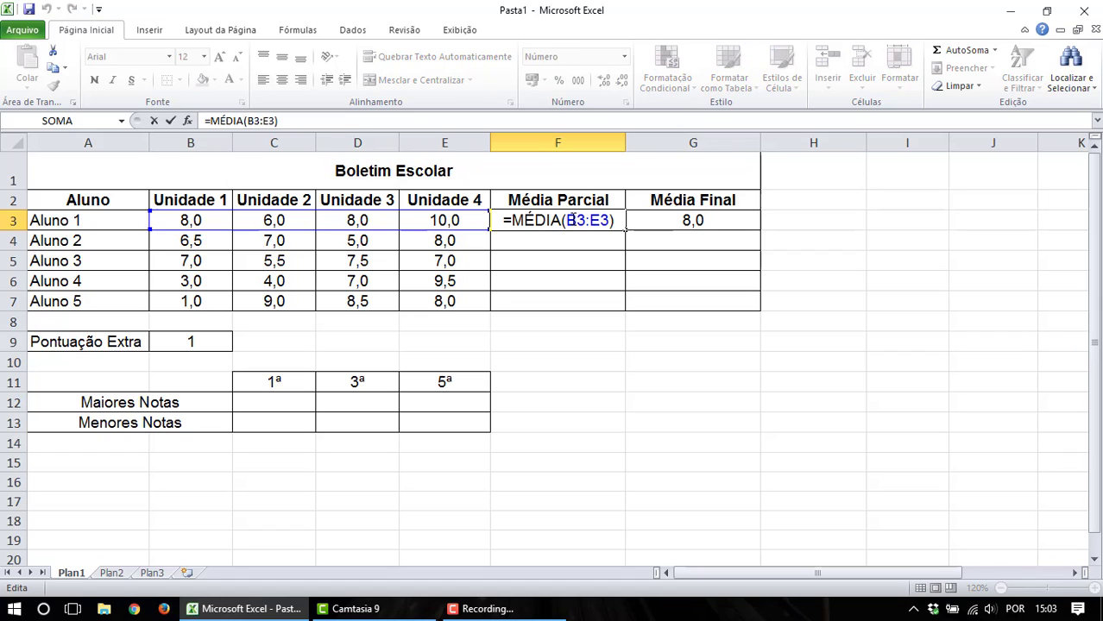
drag(567, 221, 575, 221)
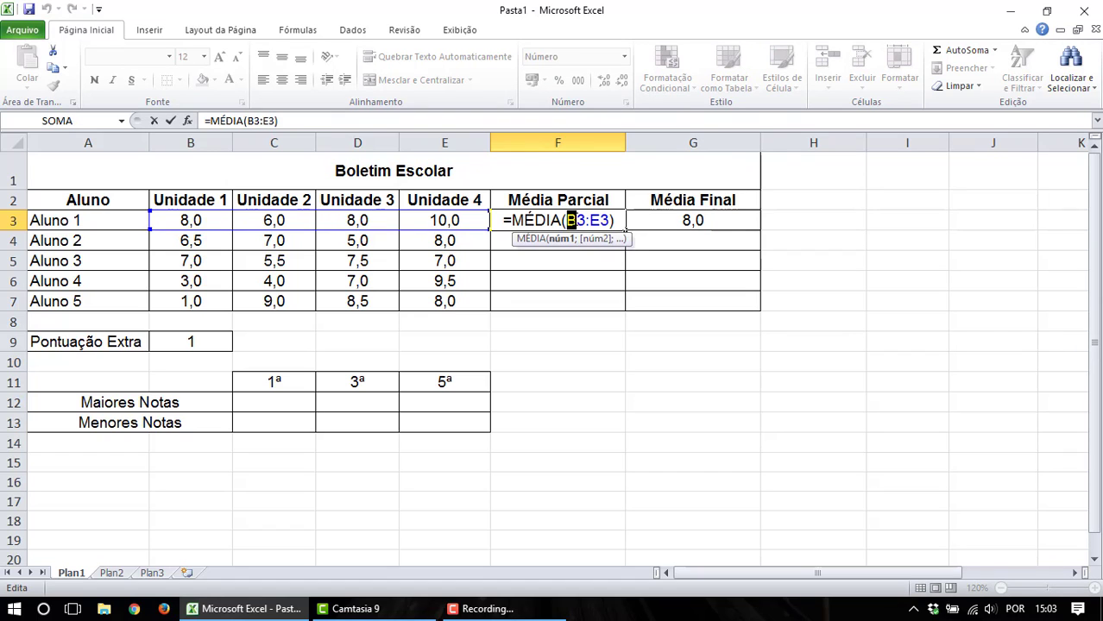
click(693, 221)
key(Escape)
click(692, 220)
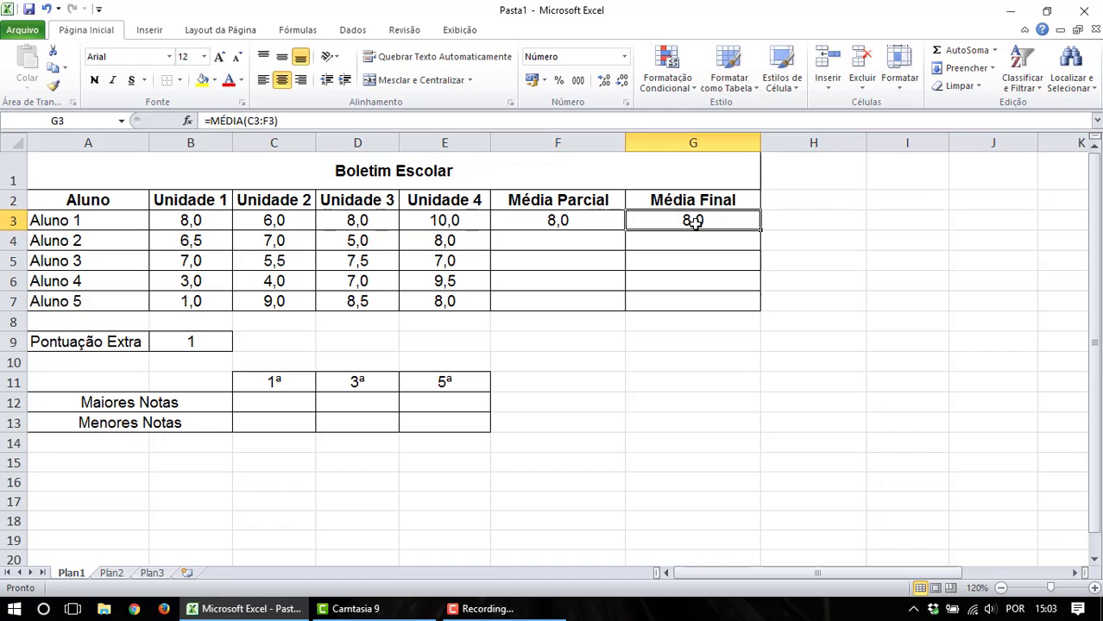
double_click(693, 221)
click(592, 221)
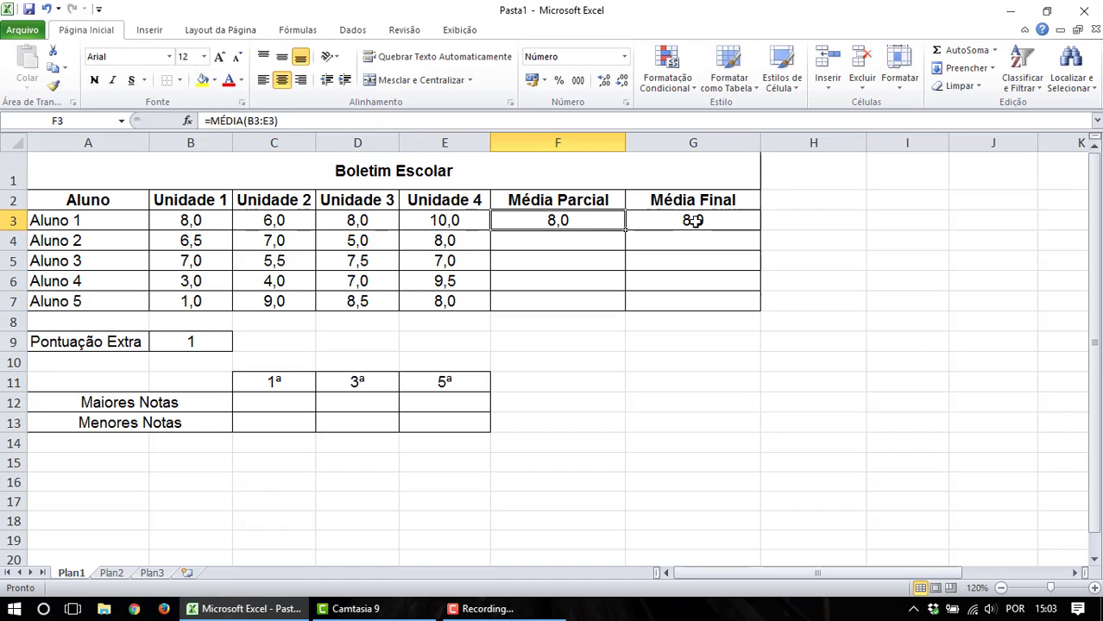
double_click(592, 221)
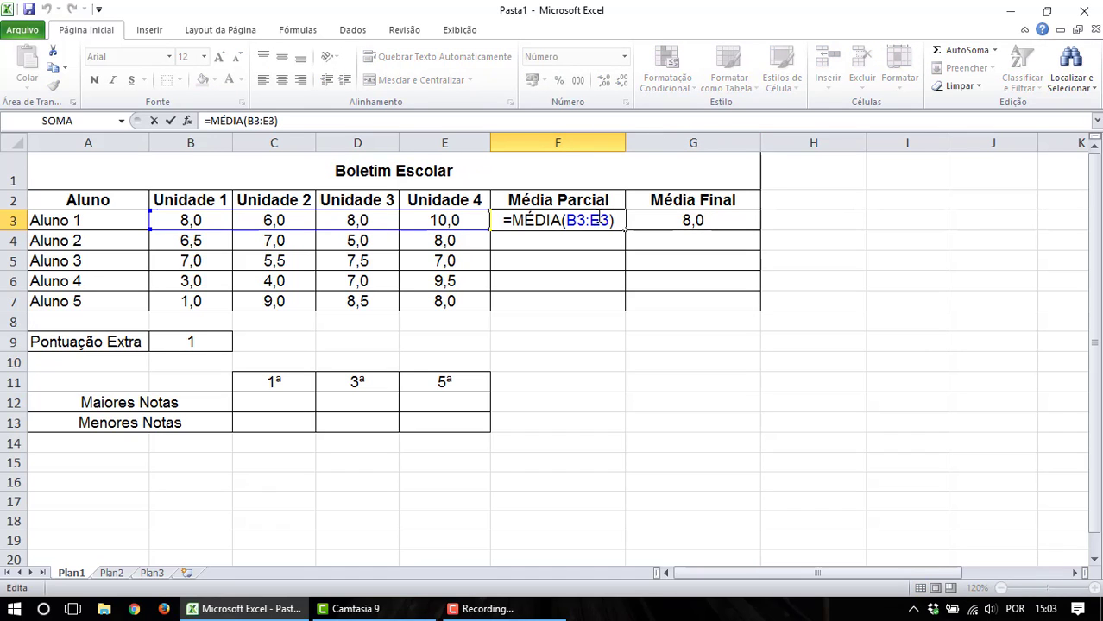
click(598, 221)
key(Escape)
click(708, 221)
double_click(708, 221)
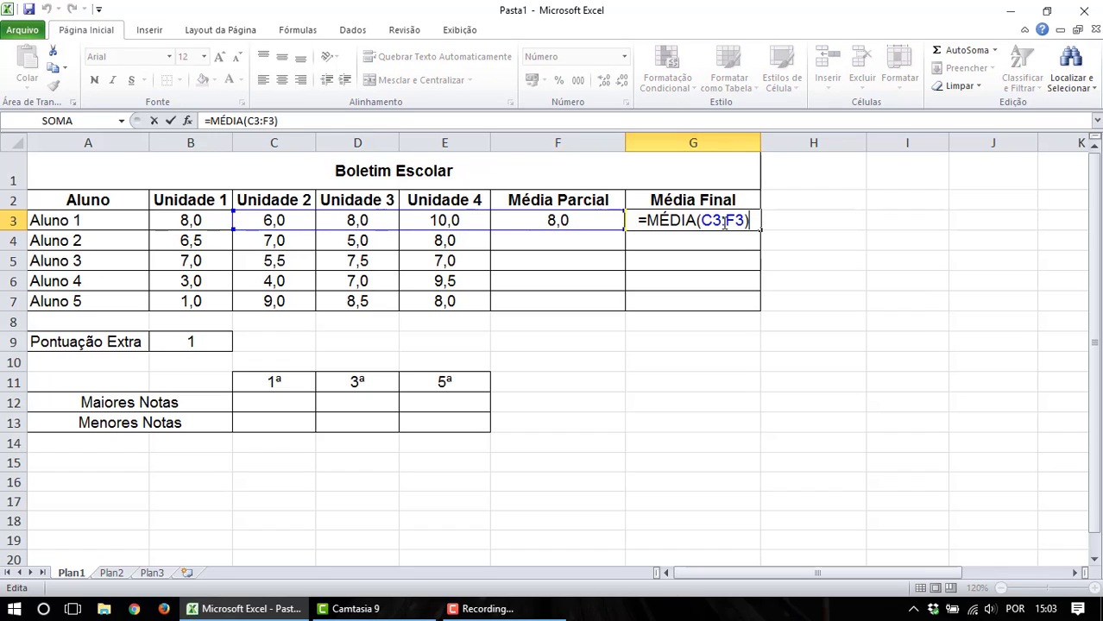
Clear the autofilled average formula from G3.
key(Escape)
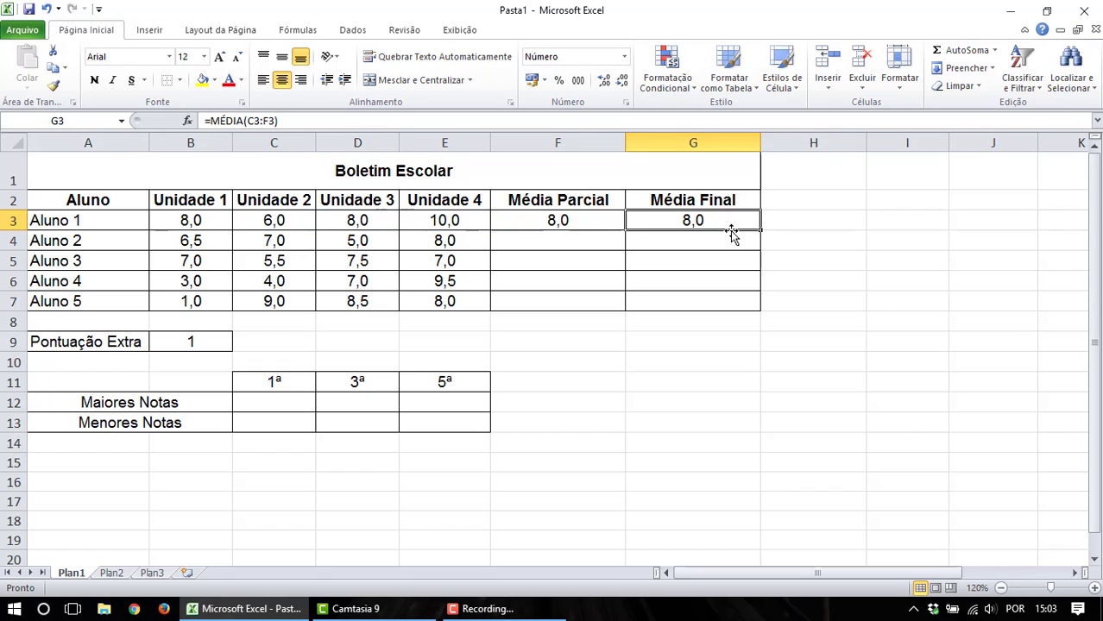
key(Delete)
Examine the column references in the F3 average formula, leaving the formula unedited.
click(584, 231)
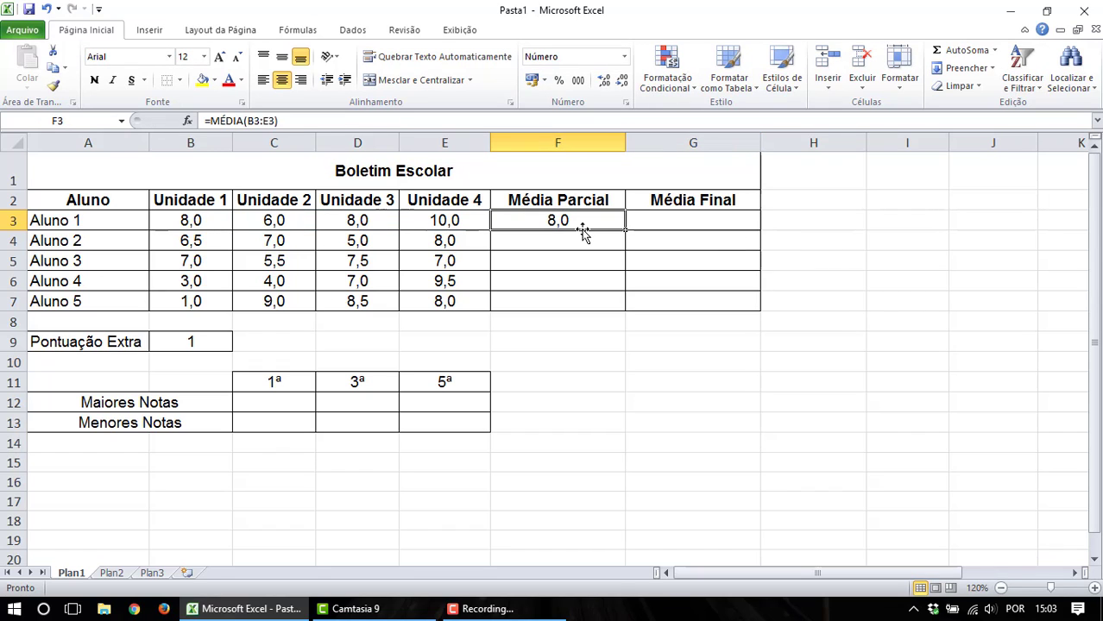
key(ctrl+c)
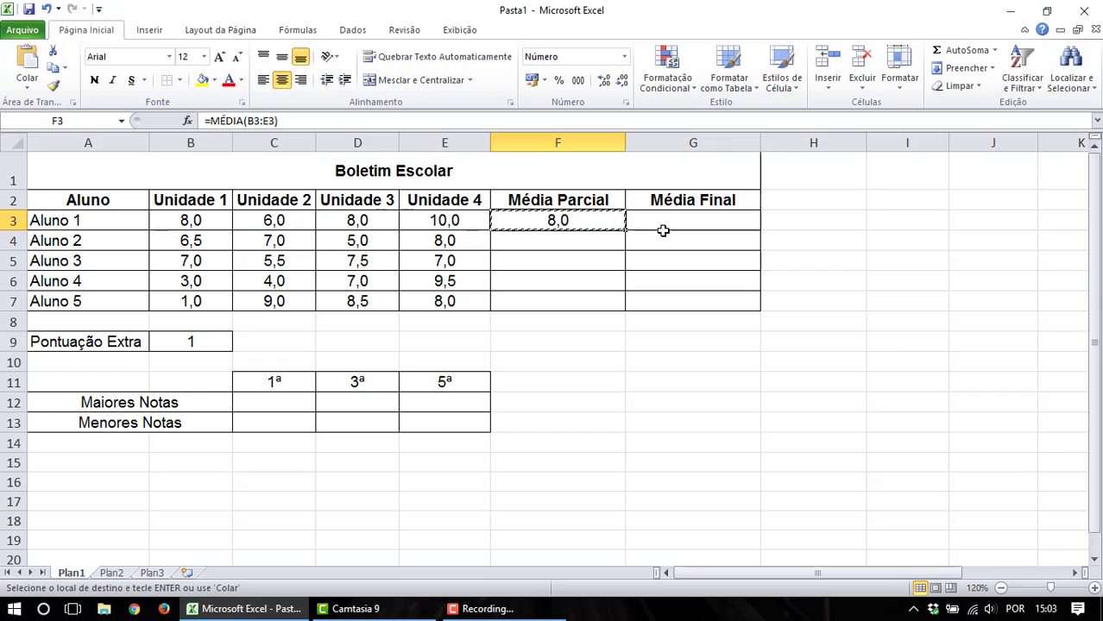
click(894, 226)
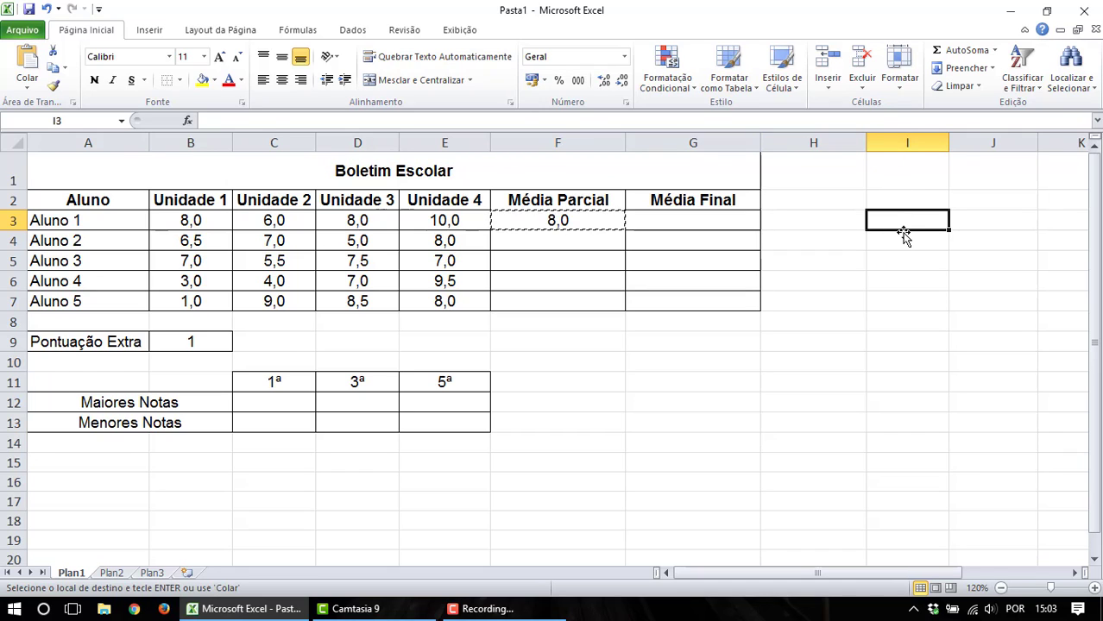
double_click(583, 222)
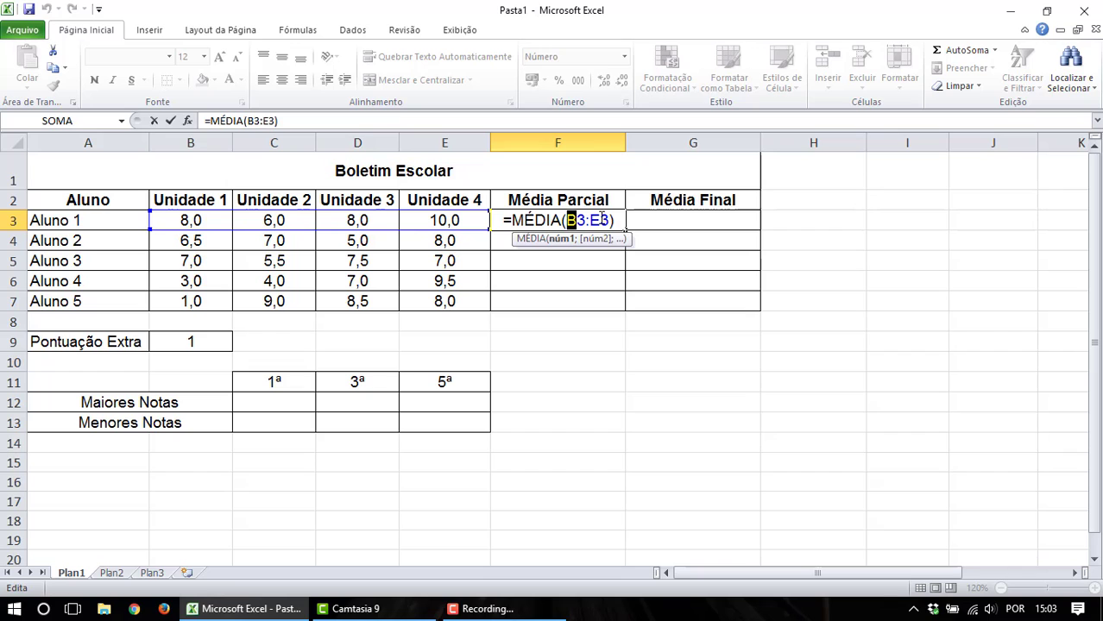
key(ctrl+Return)
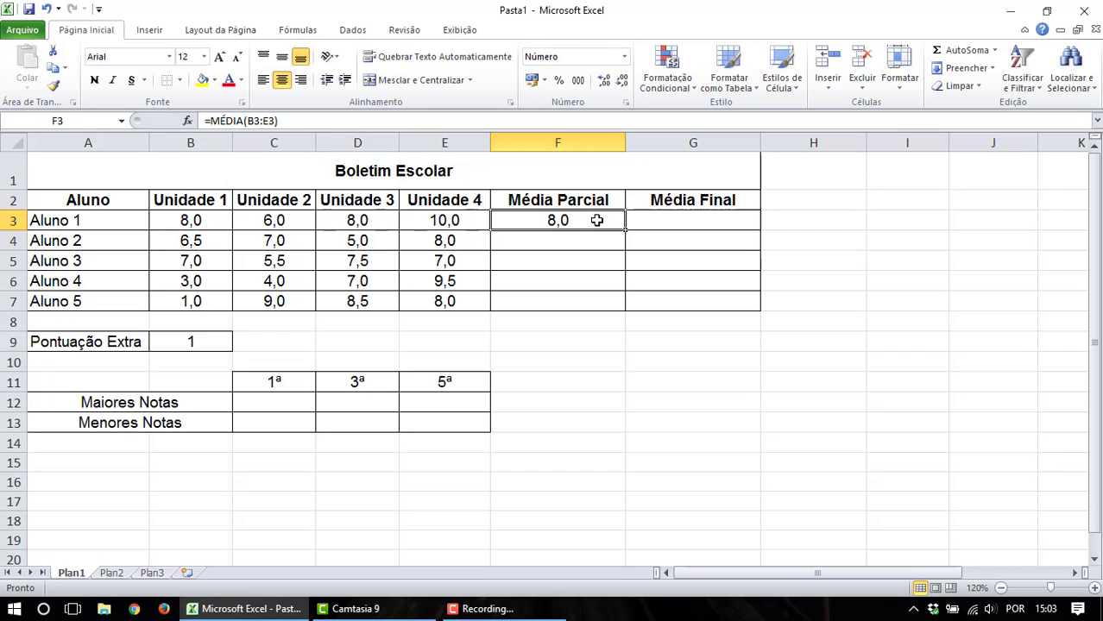
Copy the average formula from F3 into I3 and open the pasted formula for inspection.
key(ctrl+c)
click(909, 218)
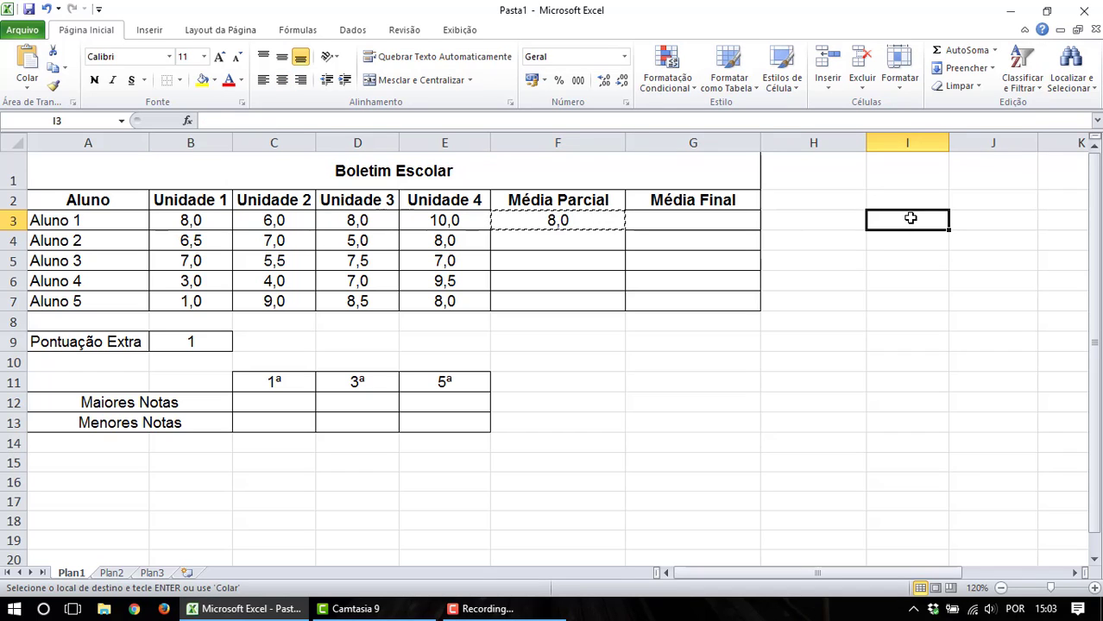
key(ctrl+v)
key(F2)
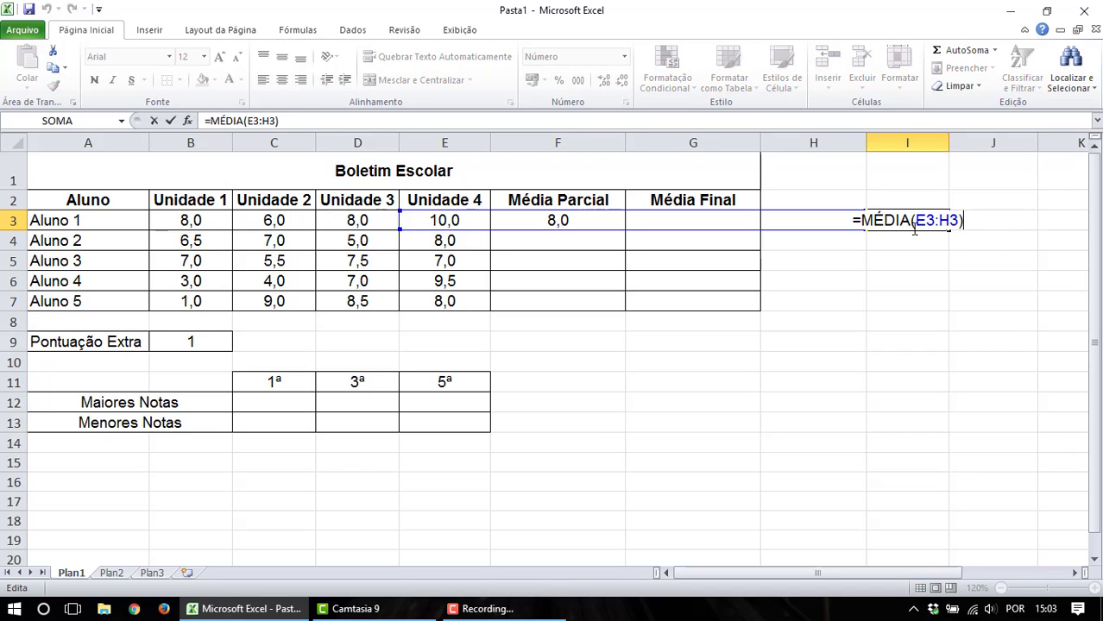
Inspect the E3 and H3 references inside the pasted I3 formula, and empty the cell.
double_click(934, 220)
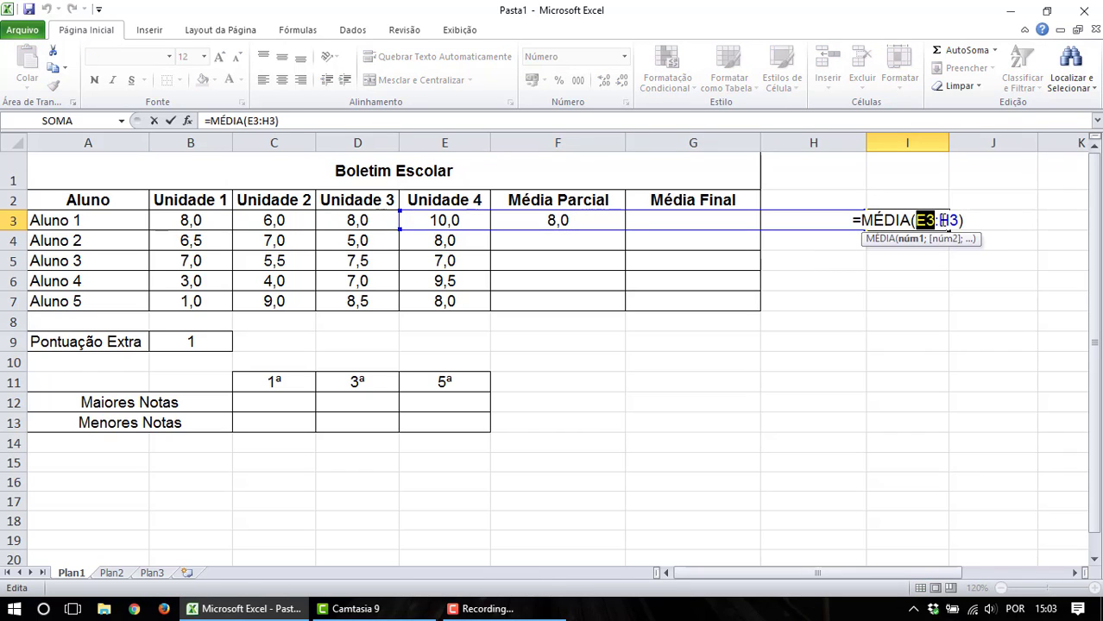
double_click(948, 221)
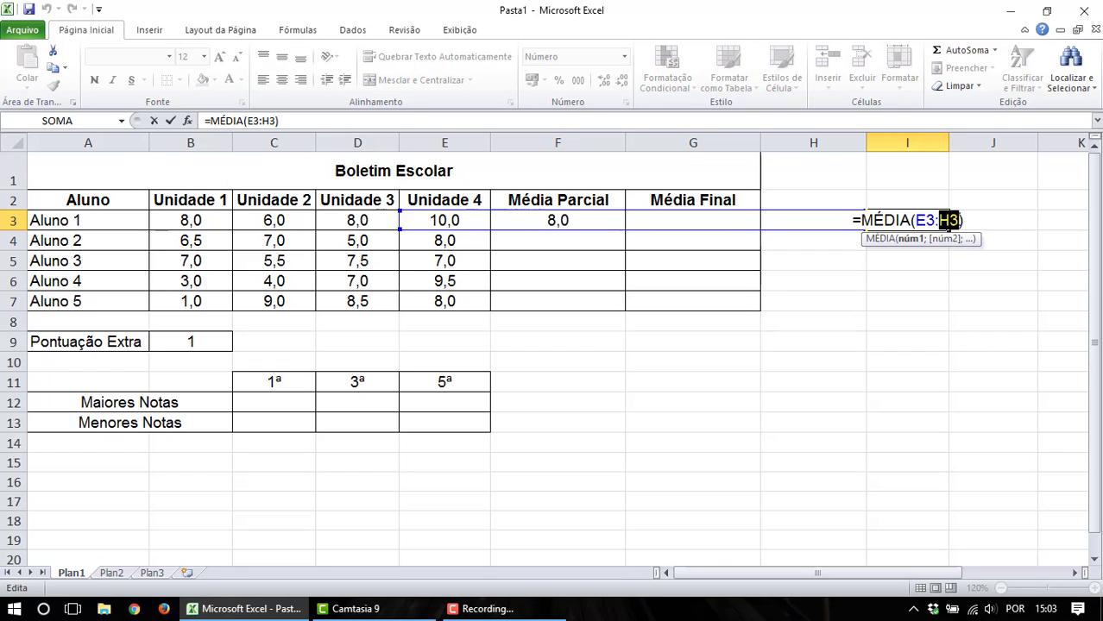
key(Escape)
key(Delete)
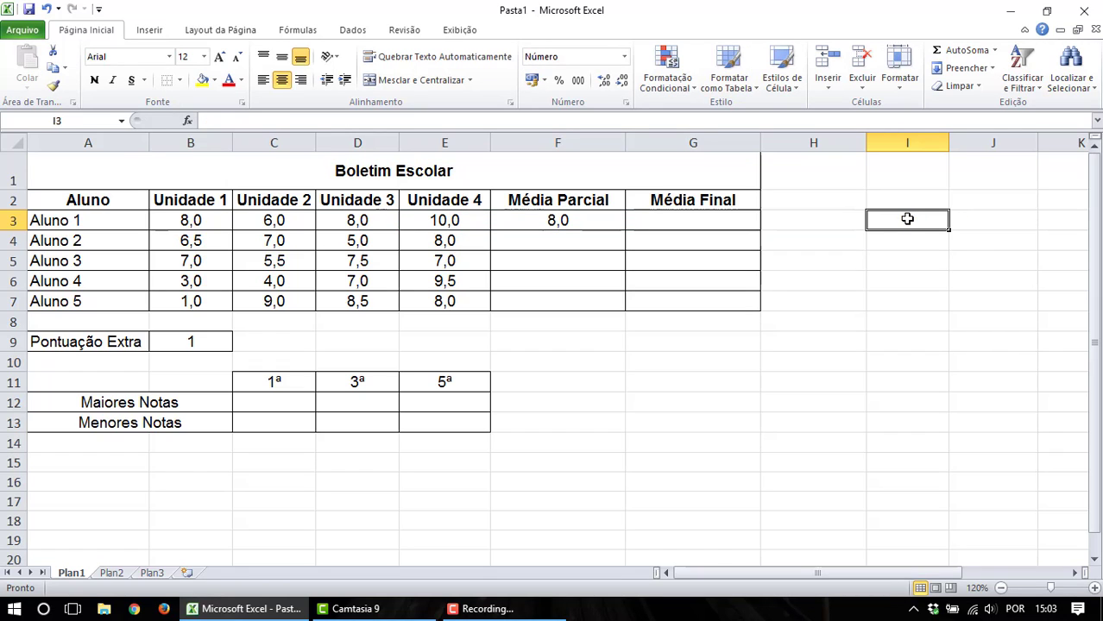
Check the B3:E3 range in F3's average formula, and autofill the formula down to F7.
click(594, 226)
double_click(616, 222)
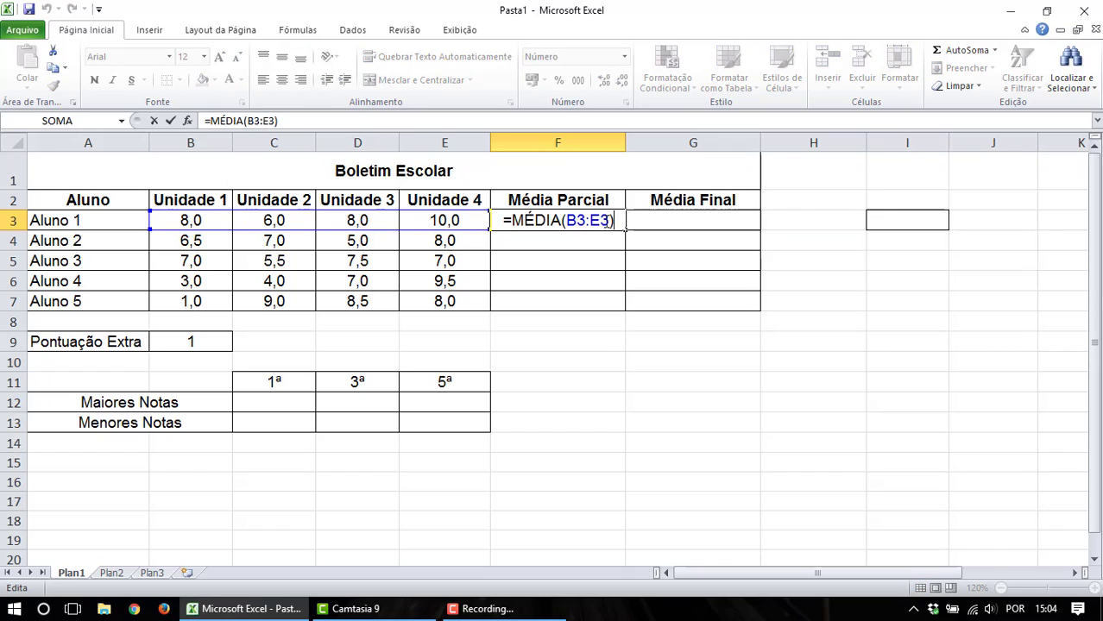
drag(613, 221, 569, 222)
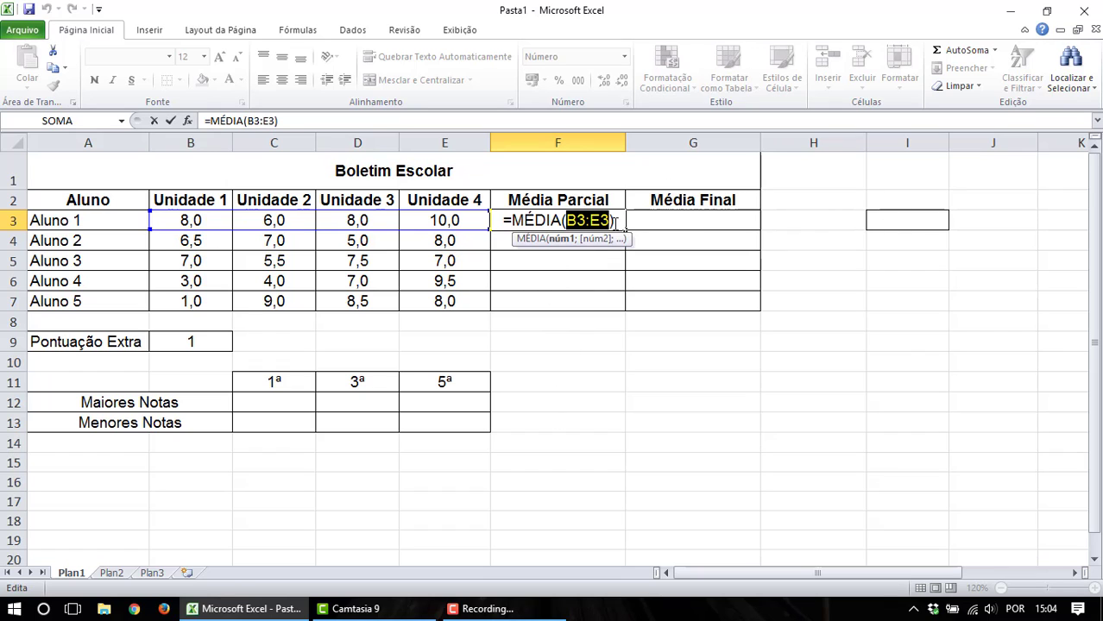
key(ctrl+Return)
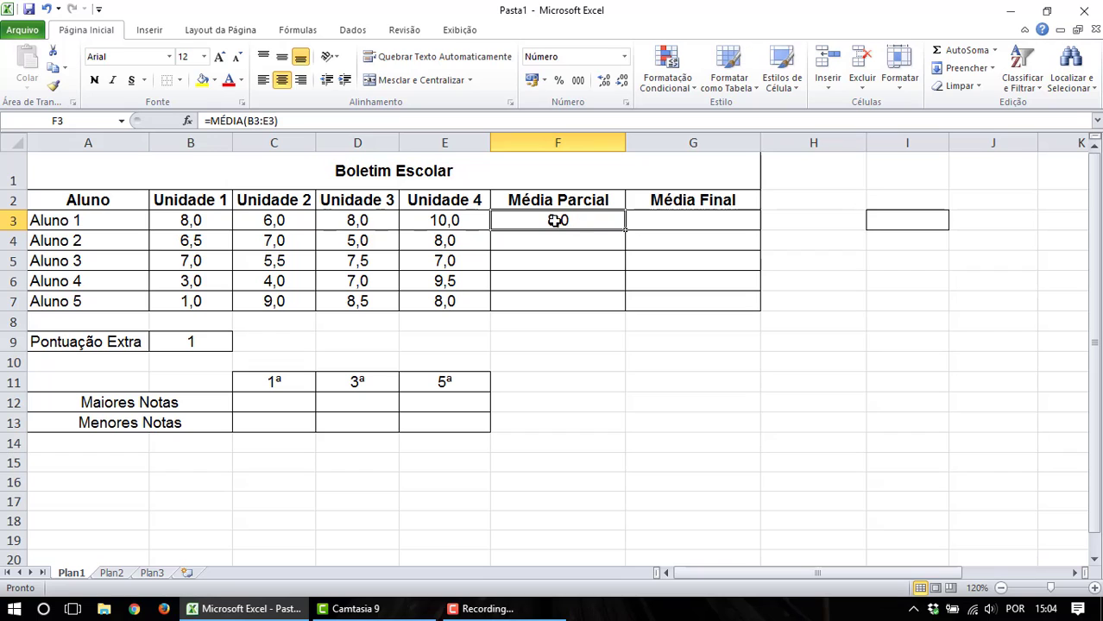
drag(625, 230, 621, 304)
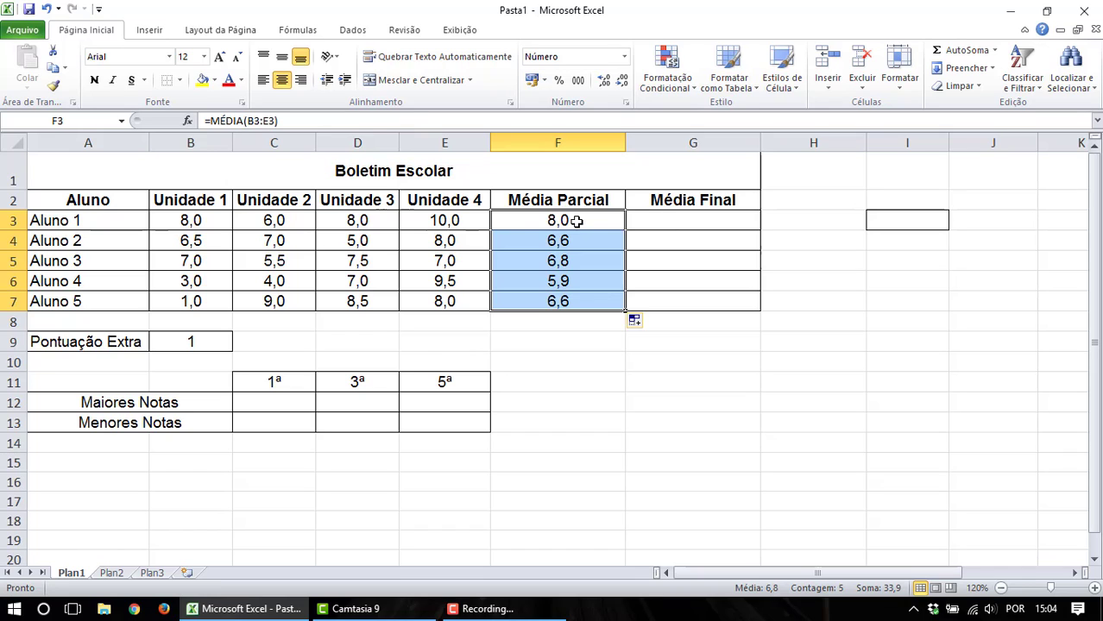
Enter =MÉDIA(B3:E3)+B9 in G3 to calculate Aluno 1's Média Final with the Pontuação Extra added.
click(674, 223)
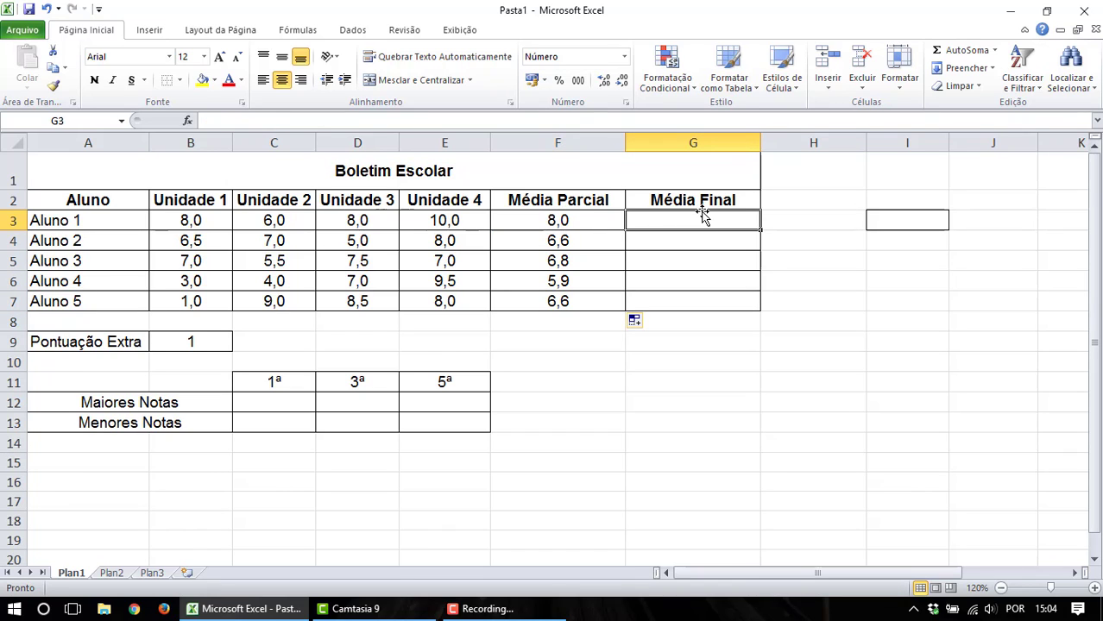
drag(448, 220, 220, 222)
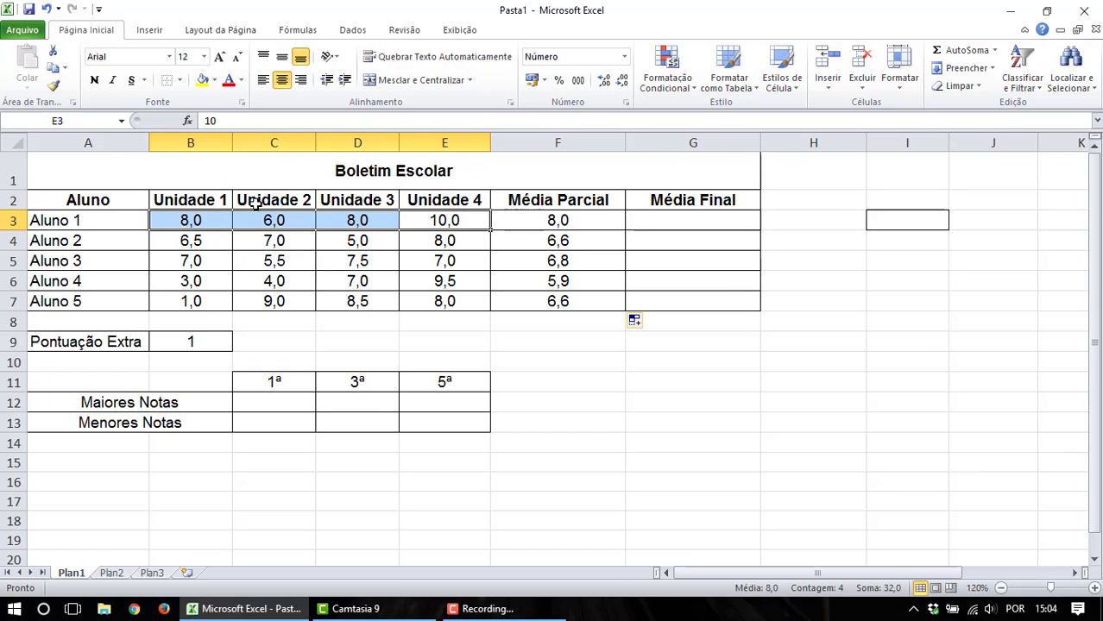
click(198, 340)
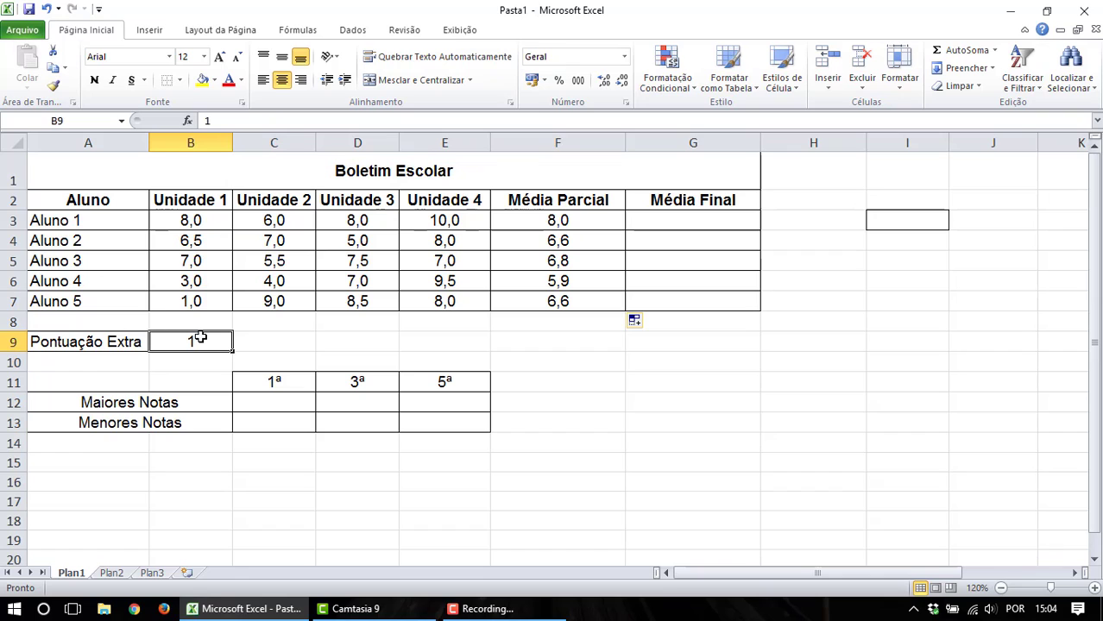
click(700, 220)
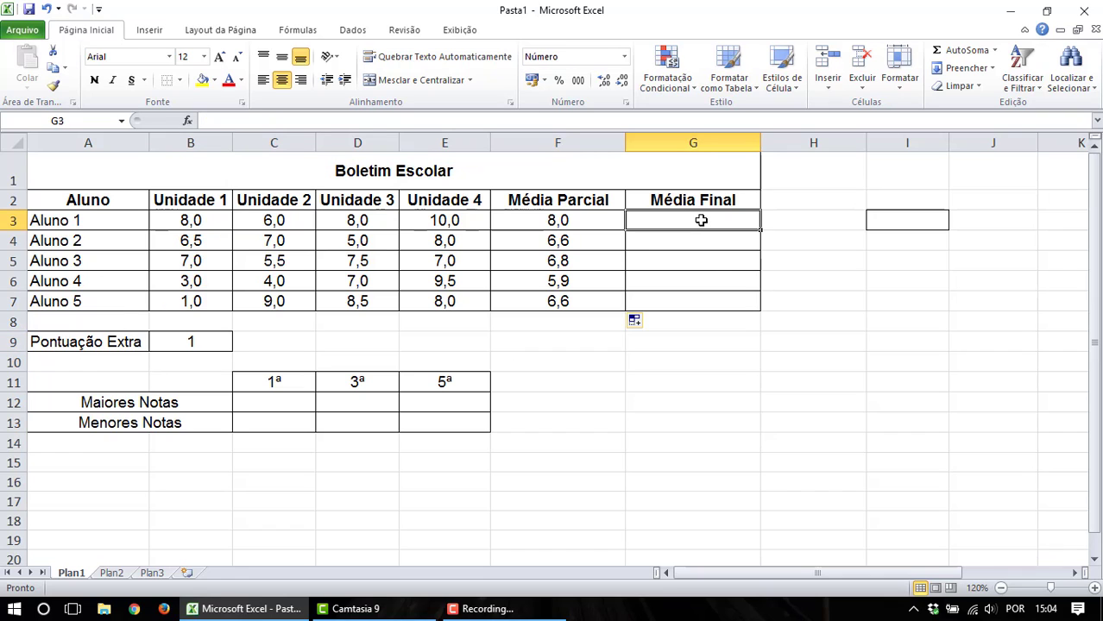
text(=Mé)
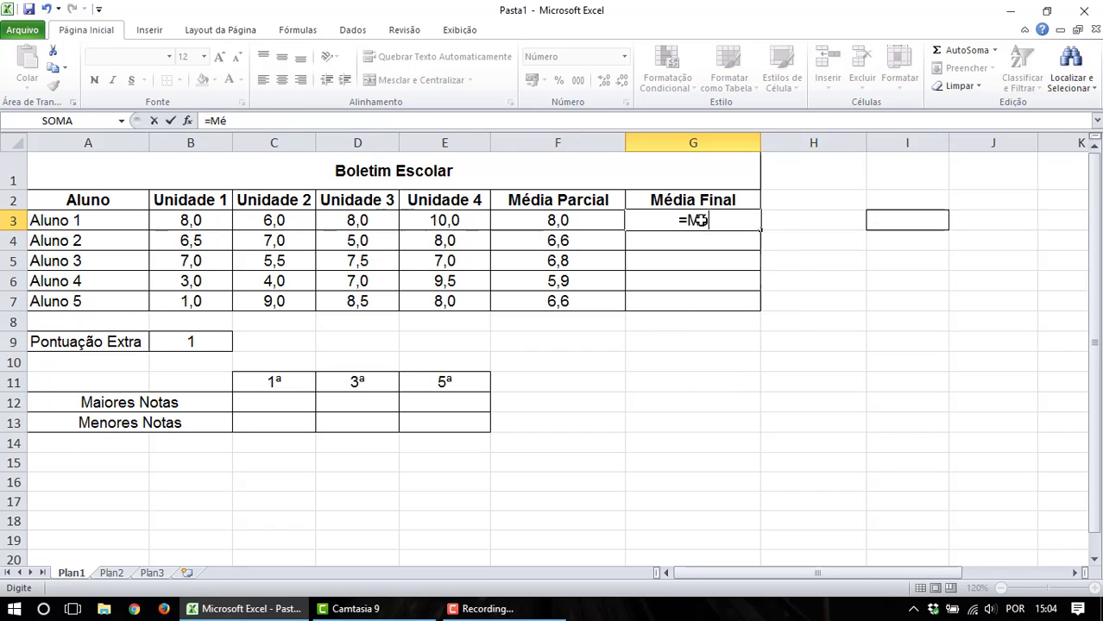
key(Tab)
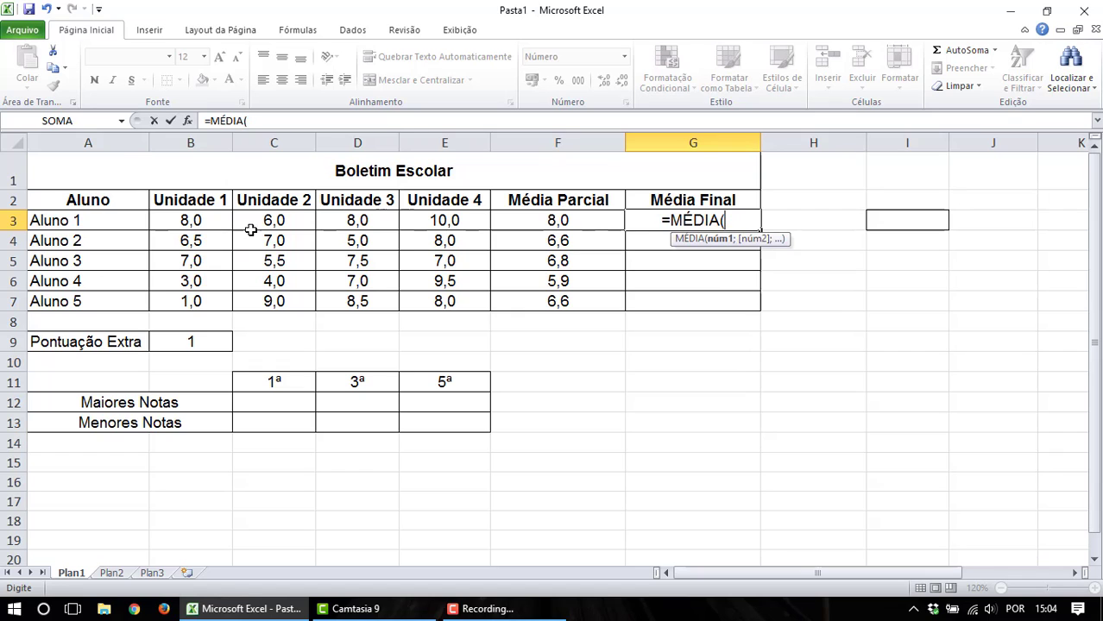
drag(195, 222, 424, 222)
text())
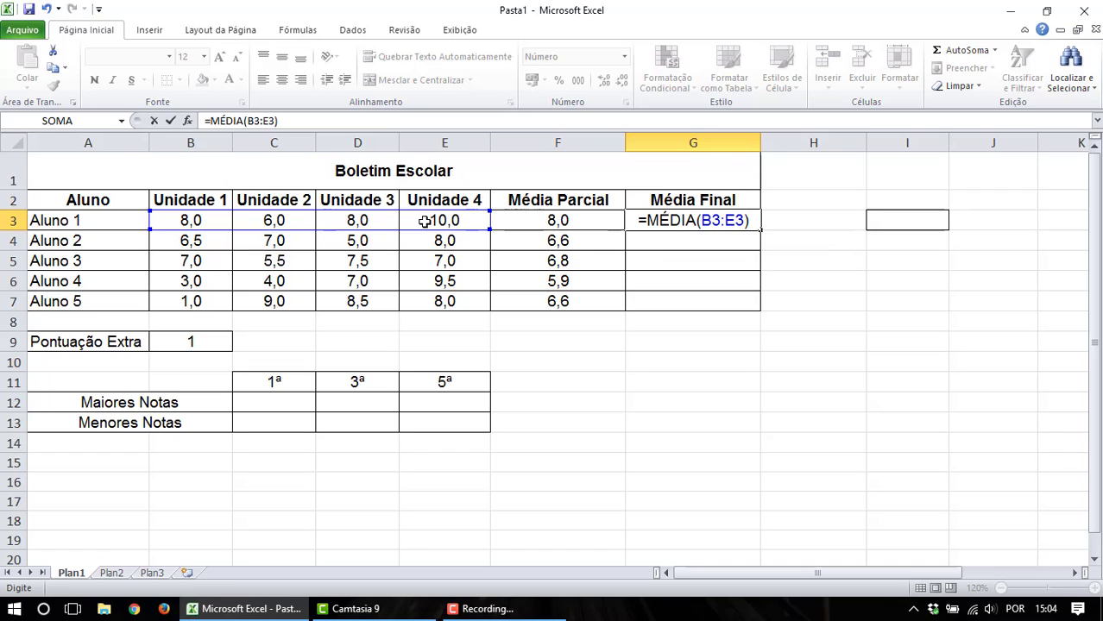
text(+)
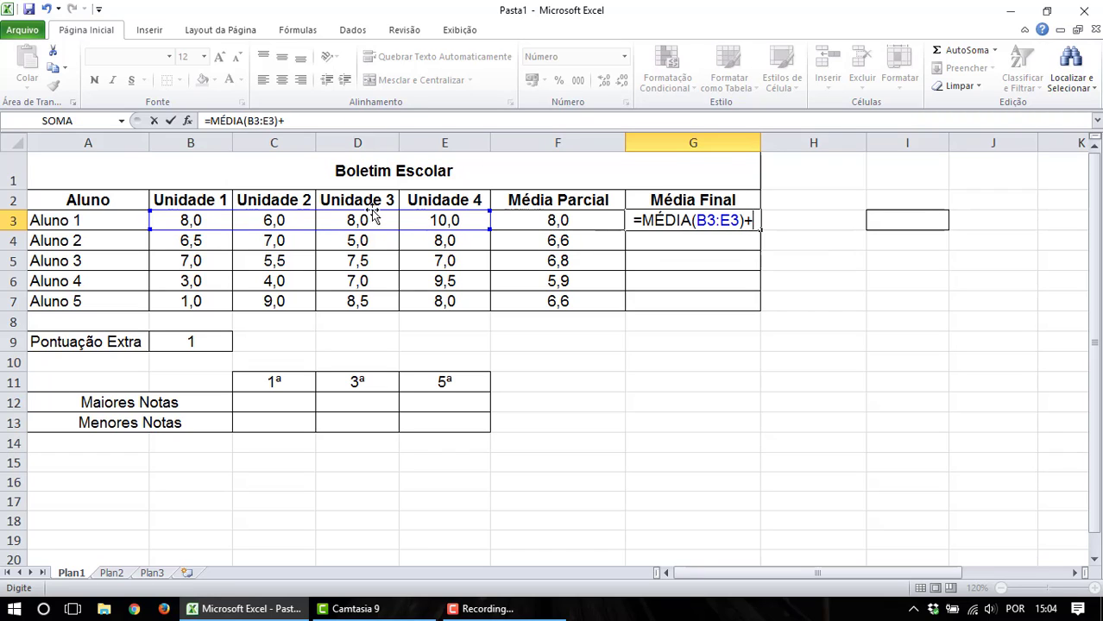
click(208, 343)
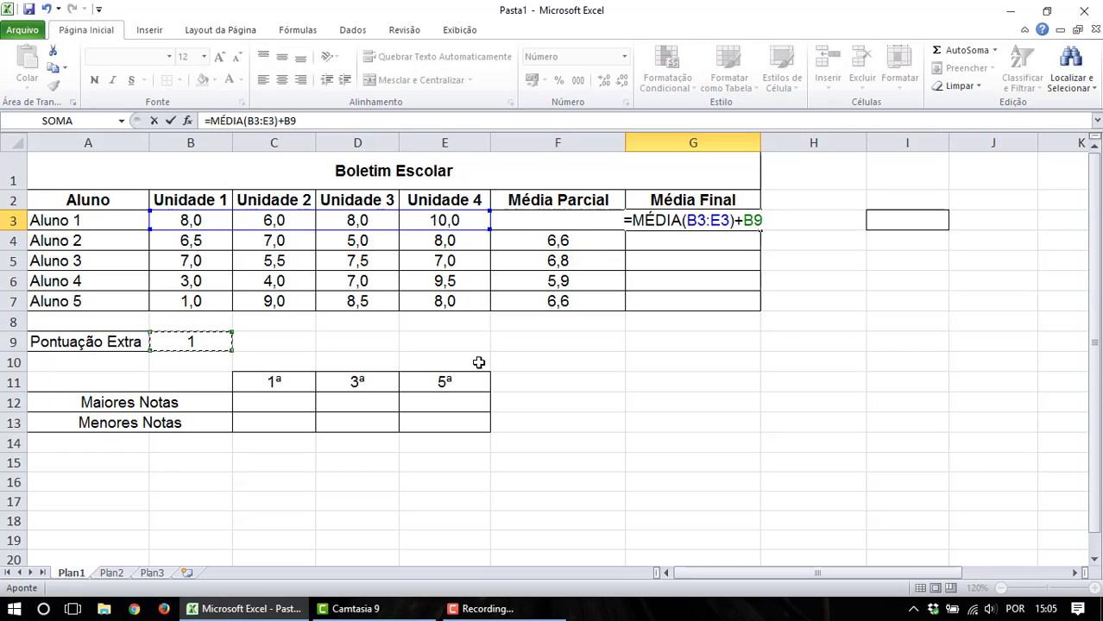
key(Return)
Review the Pontuação Extra and Média Parcial values, and autofill the Média Final formula from G3 down to G7.
click(204, 345)
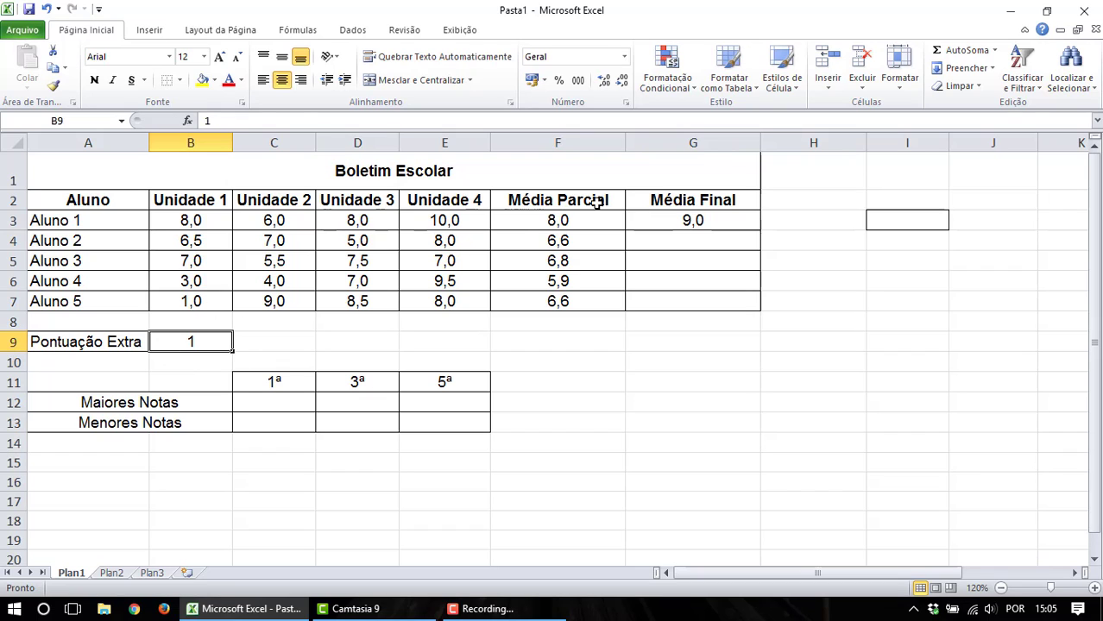
click(559, 204)
drag(559, 204, 559, 300)
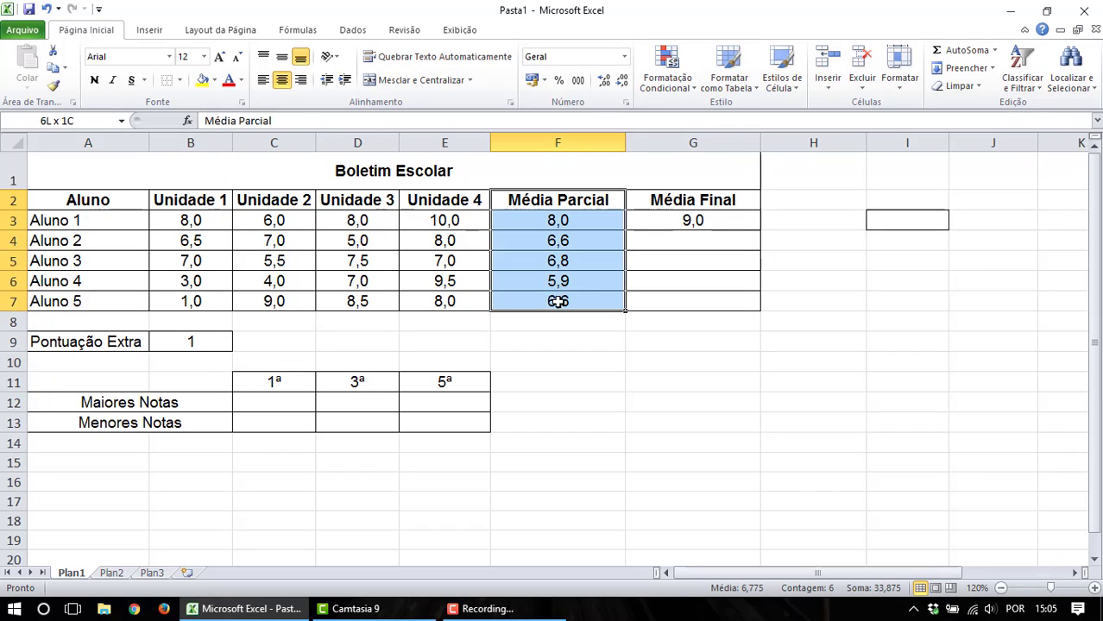
click(565, 223)
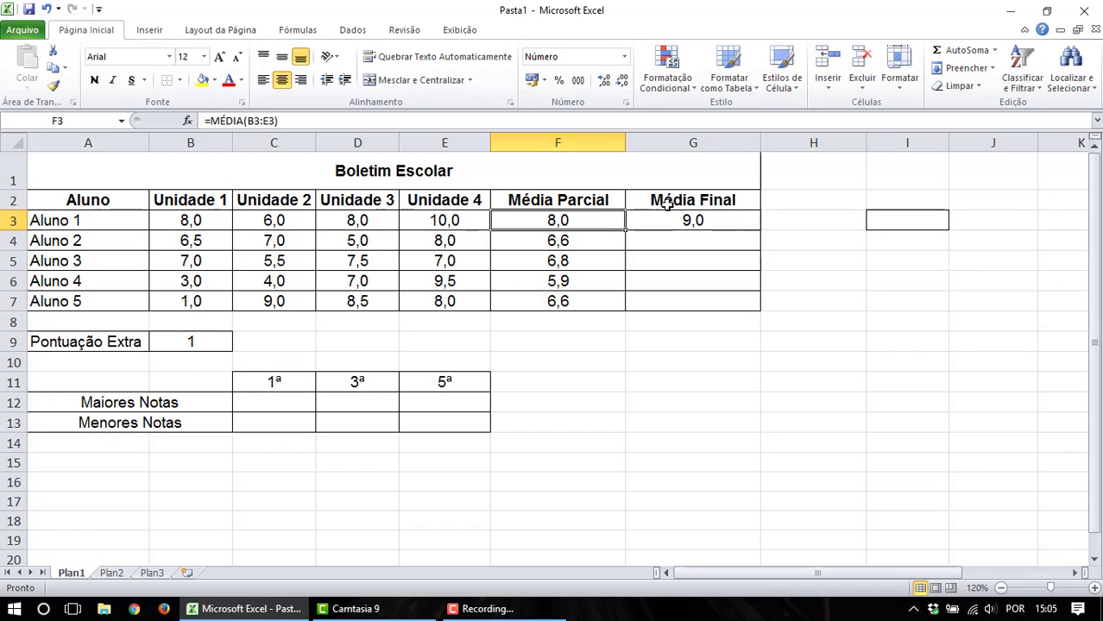
click(724, 222)
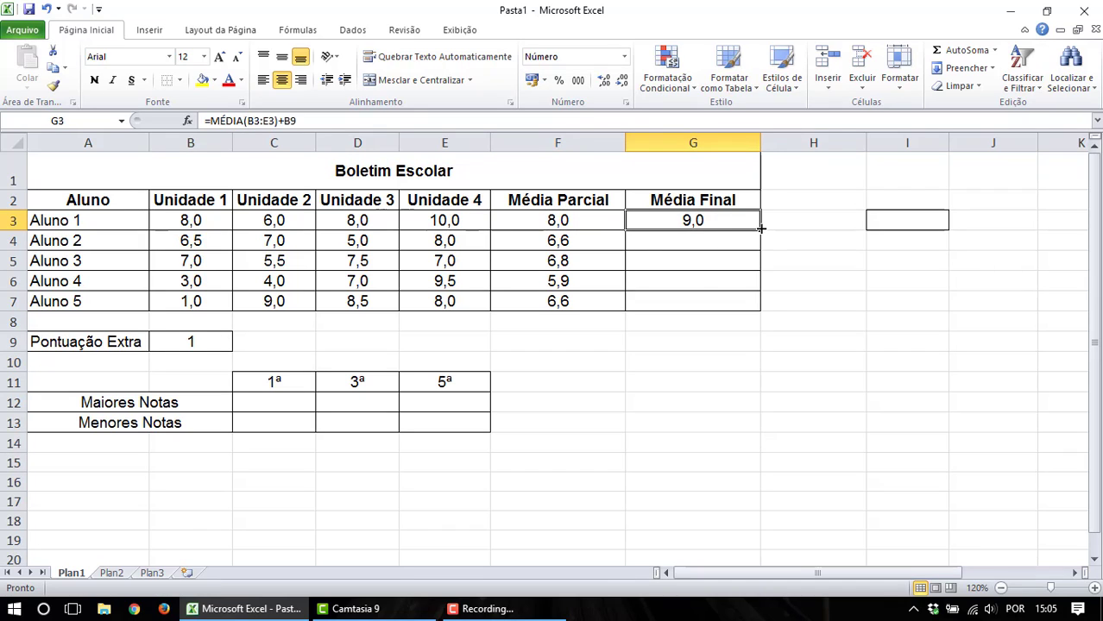
drag(761, 230, 754, 306)
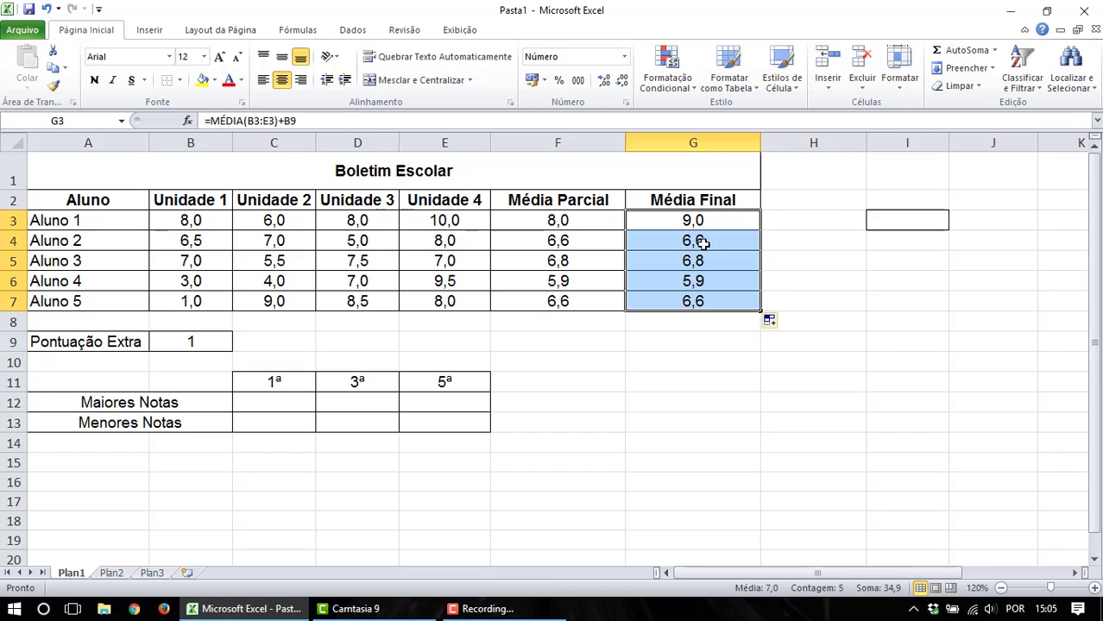
Compare the Média Parcial and Média Final values in rows 4 to 7, and inspect the references in G3's formula.
click(604, 242)
drag(630, 239, 690, 302)
click(705, 241)
click(707, 218)
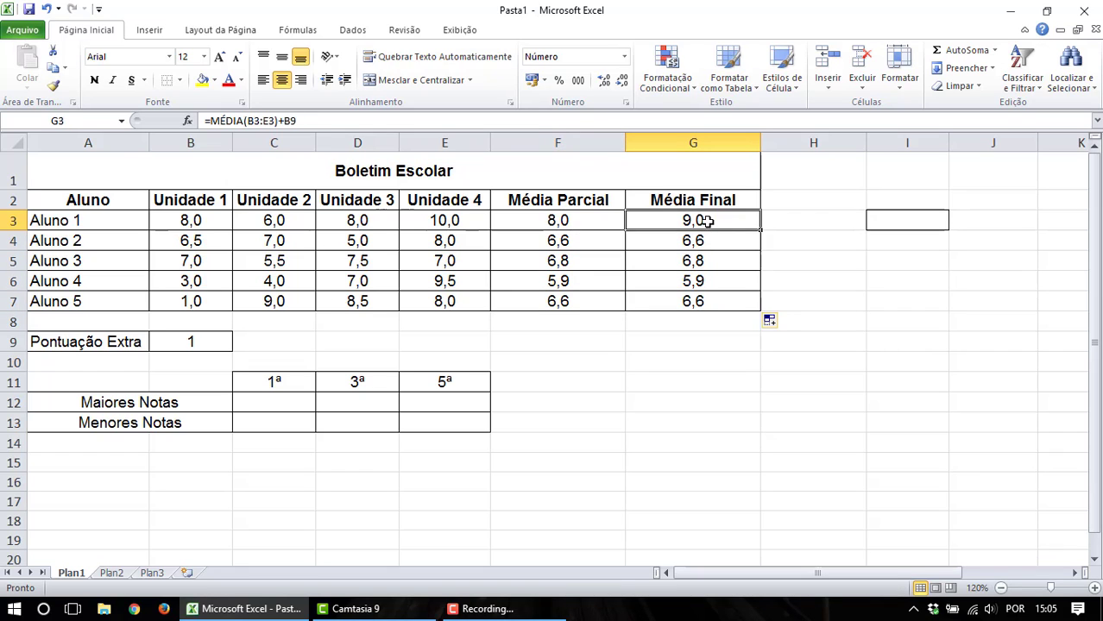
double_click(707, 221)
drag(739, 224, 627, 222)
click(754, 221)
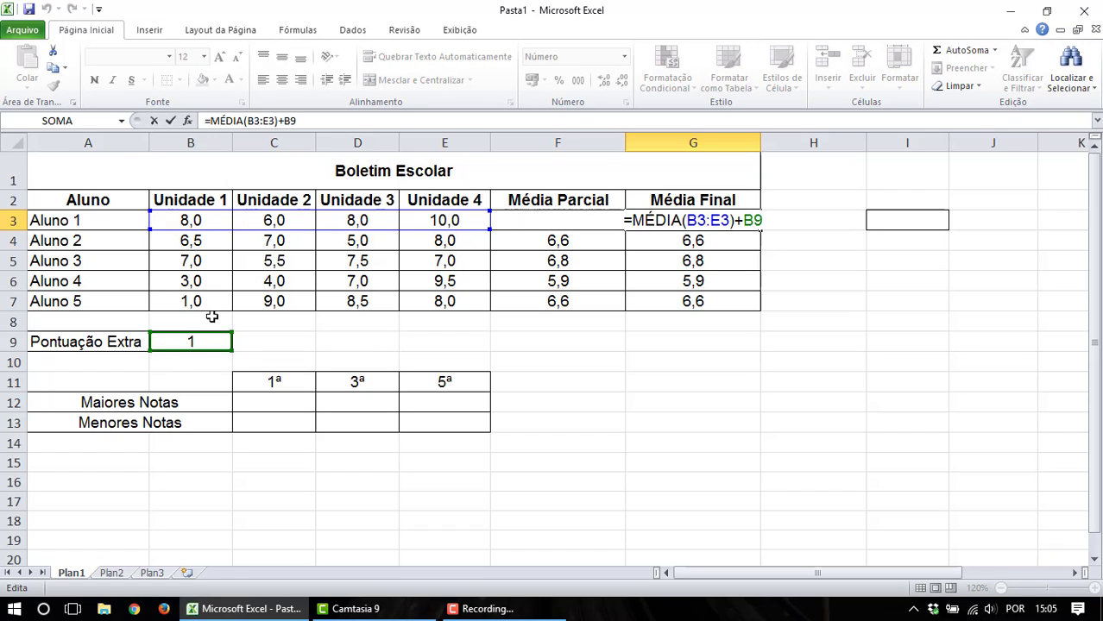
Inspect the Pontuação Extra reference in G4's Média Final formula, and leave the formula as it was.
click(706, 241)
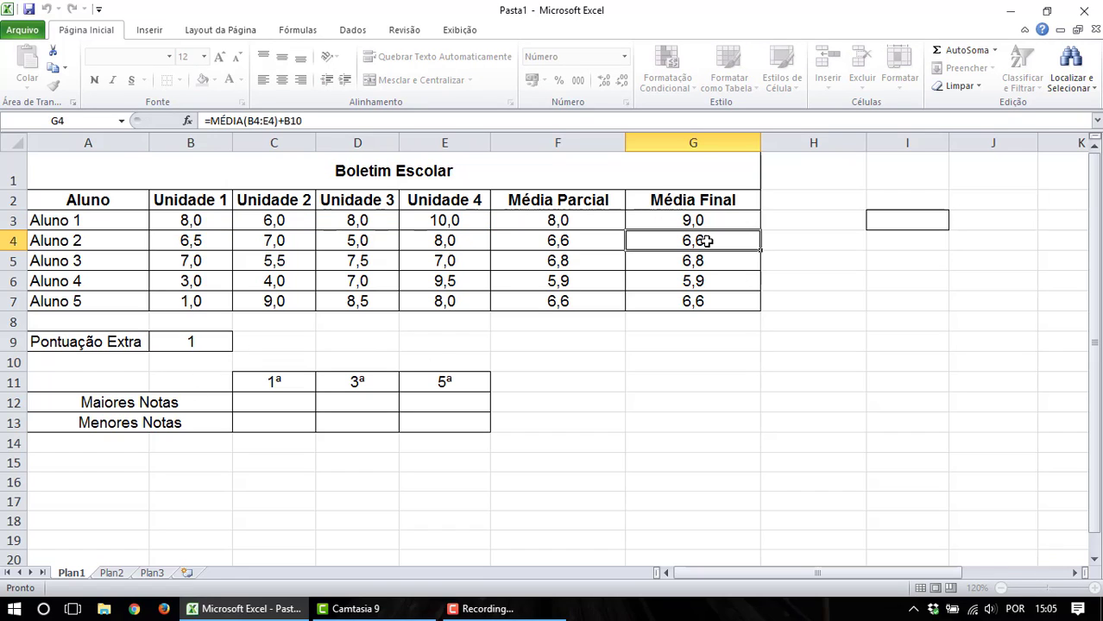
double_click(713, 245)
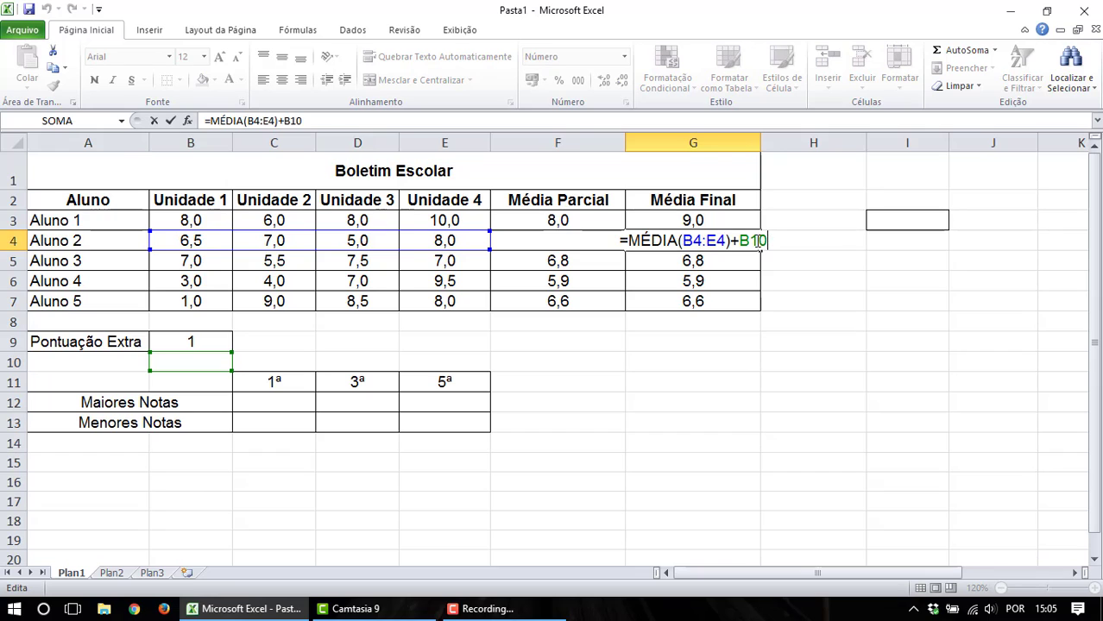
drag(733, 241, 767, 241)
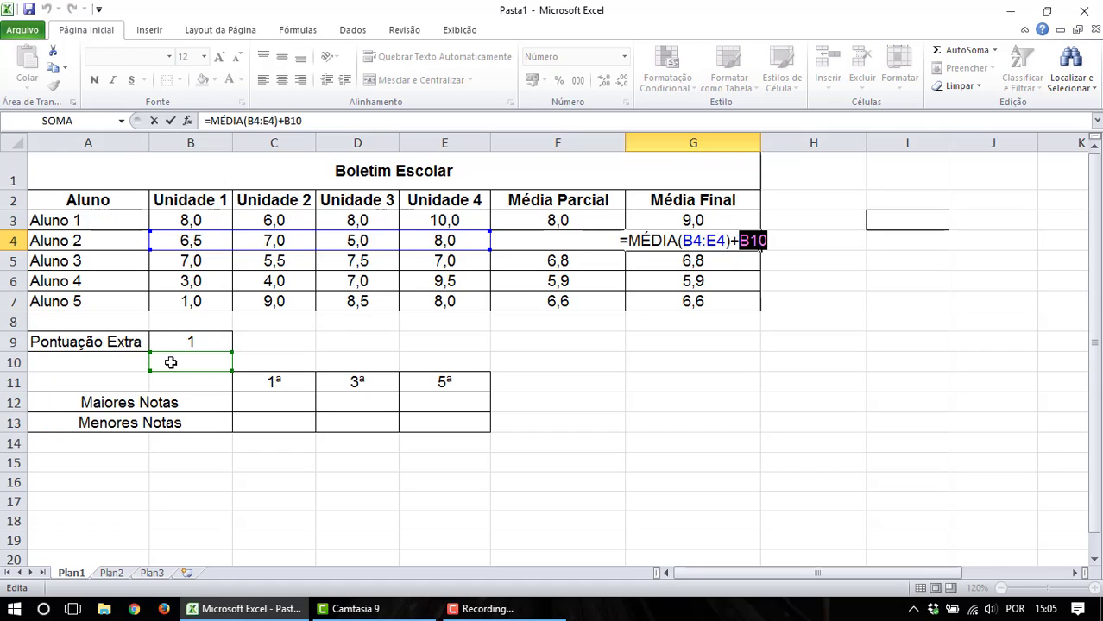
click(704, 262)
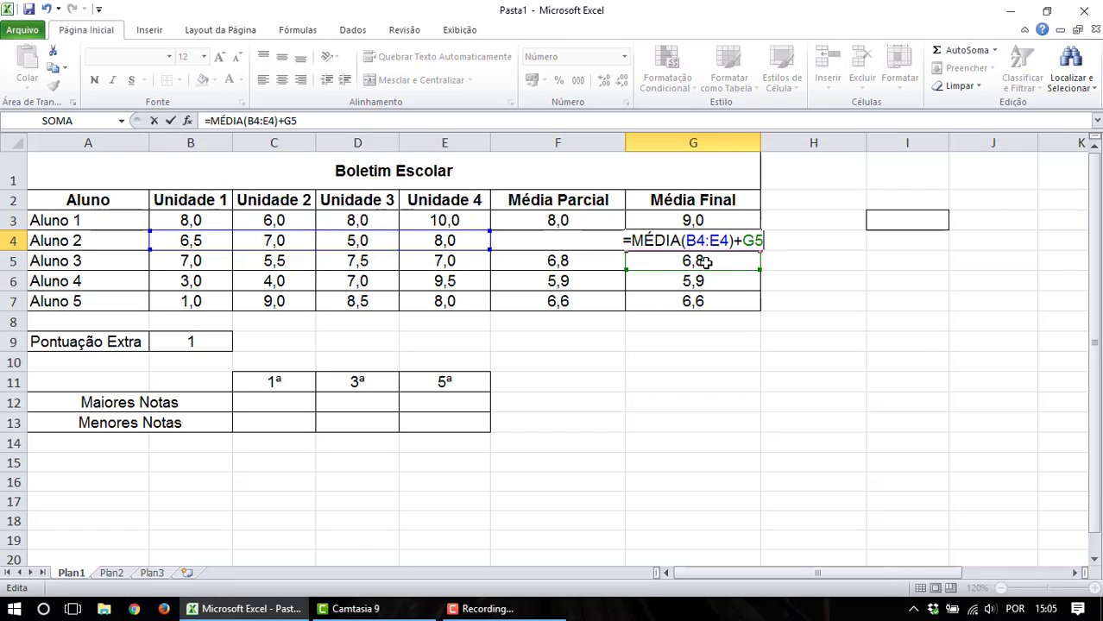
key(Escape)
Inspect the average range and the added cell reference in the Média Final formulas of G5, G6 and G7.
double_click(705, 261)
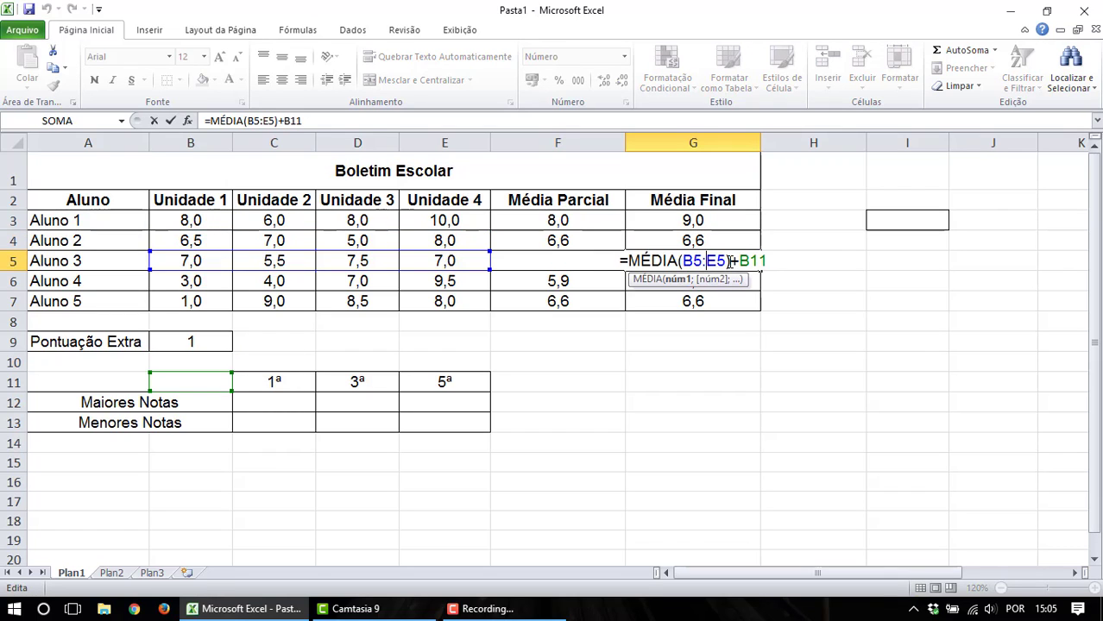
drag(730, 260, 627, 261)
drag(738, 261, 759, 266)
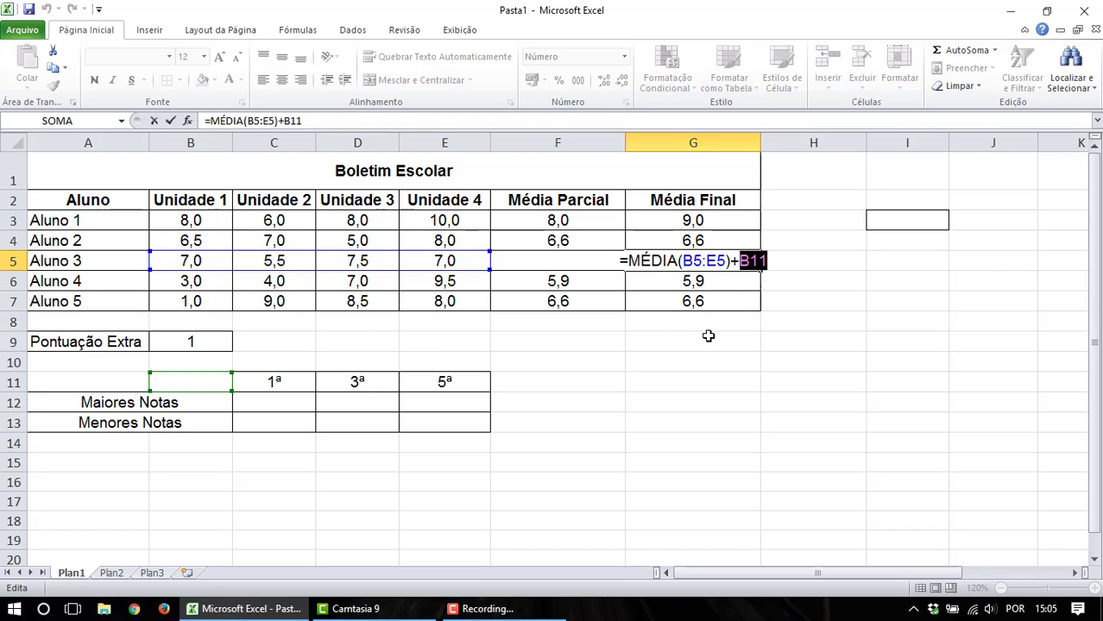
click(708, 282)
key(Return)
double_click(707, 283)
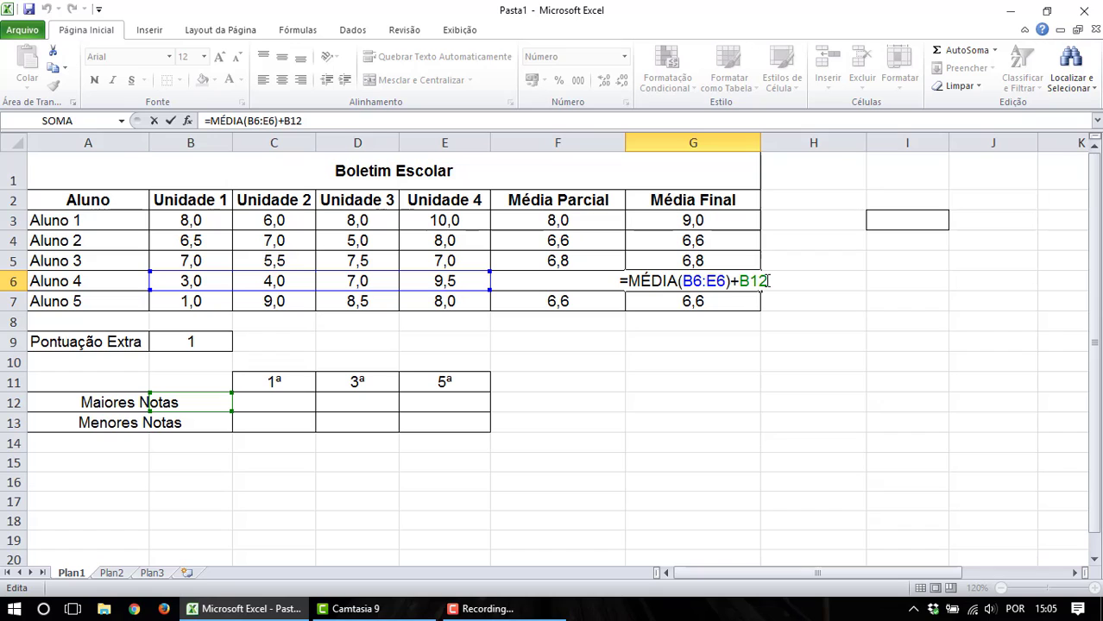
key(Return)
double_click(721, 302)
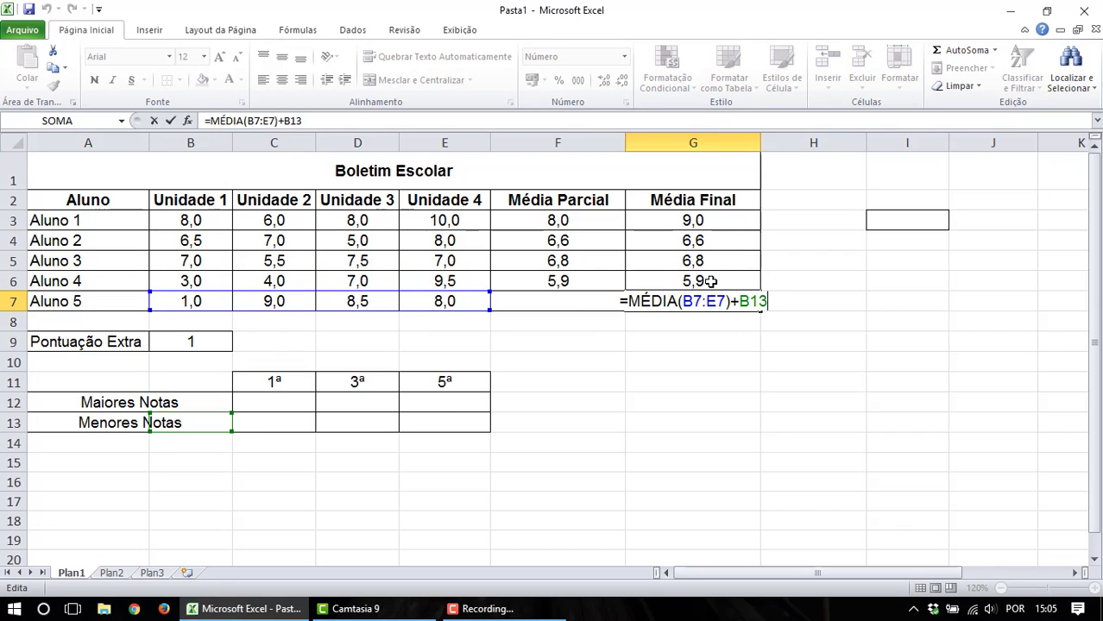
Compare the Pontuação Extra reference in G3's formula with the one in G4's formula, leaving both as they are.
click(711, 226)
double_click(709, 225)
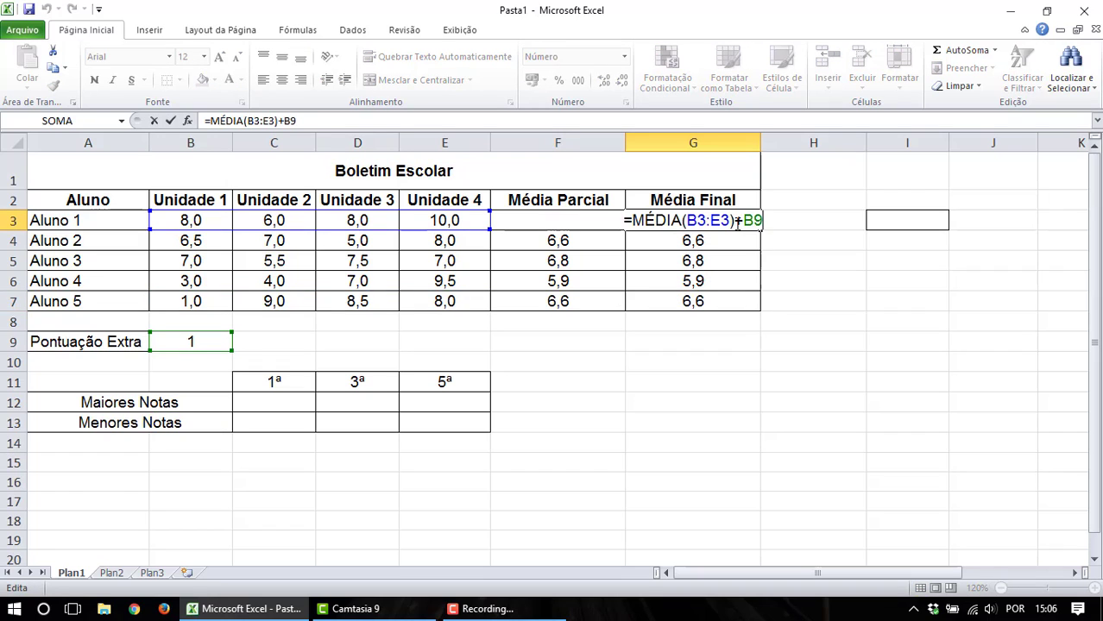
drag(738, 223, 767, 220)
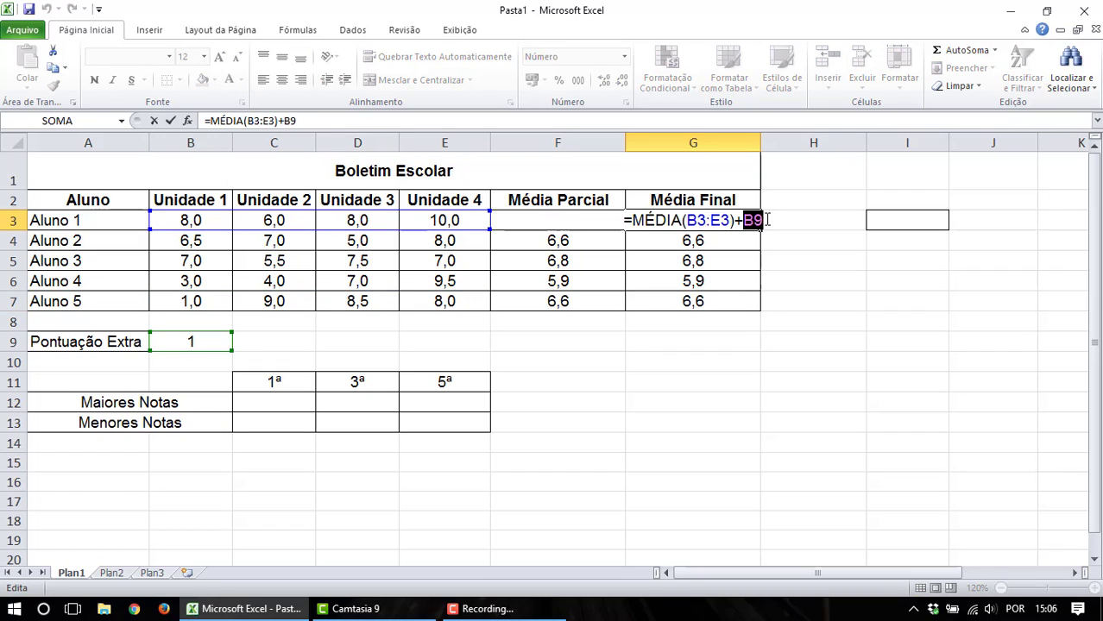
click(707, 241)
key(Escape)
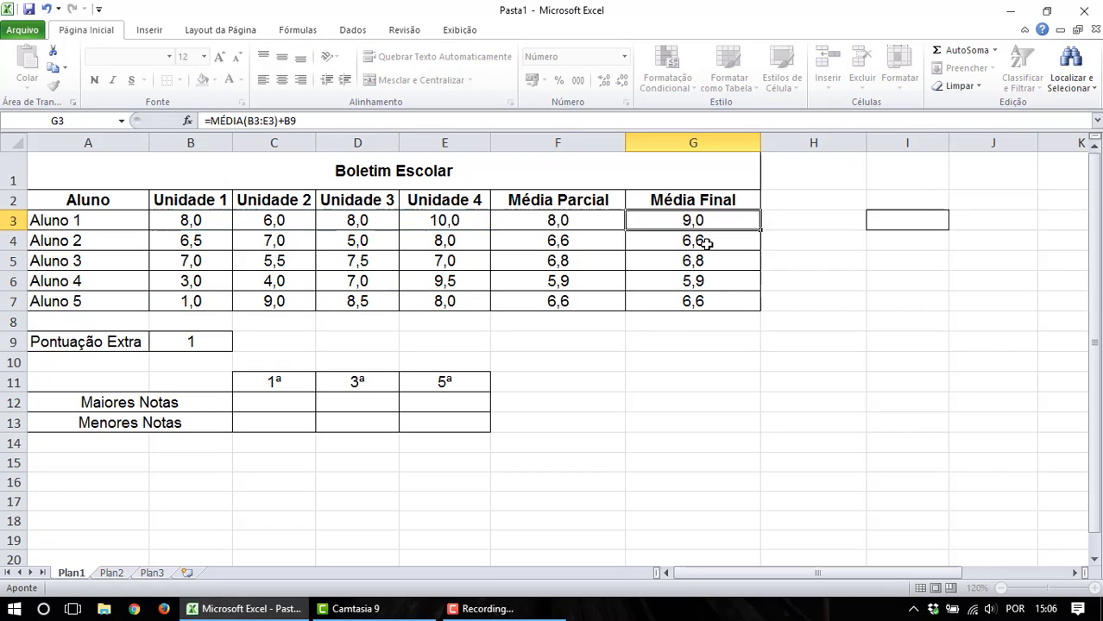
click(705, 244)
double_click(697, 243)
drag(738, 240, 651, 240)
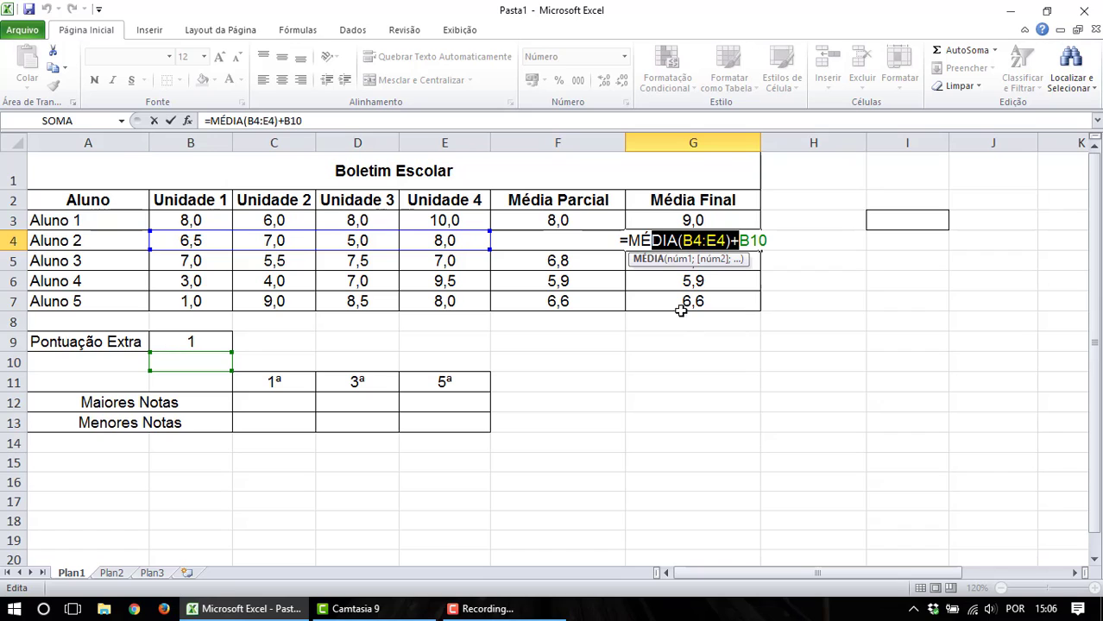
click(751, 241)
key(Escape)
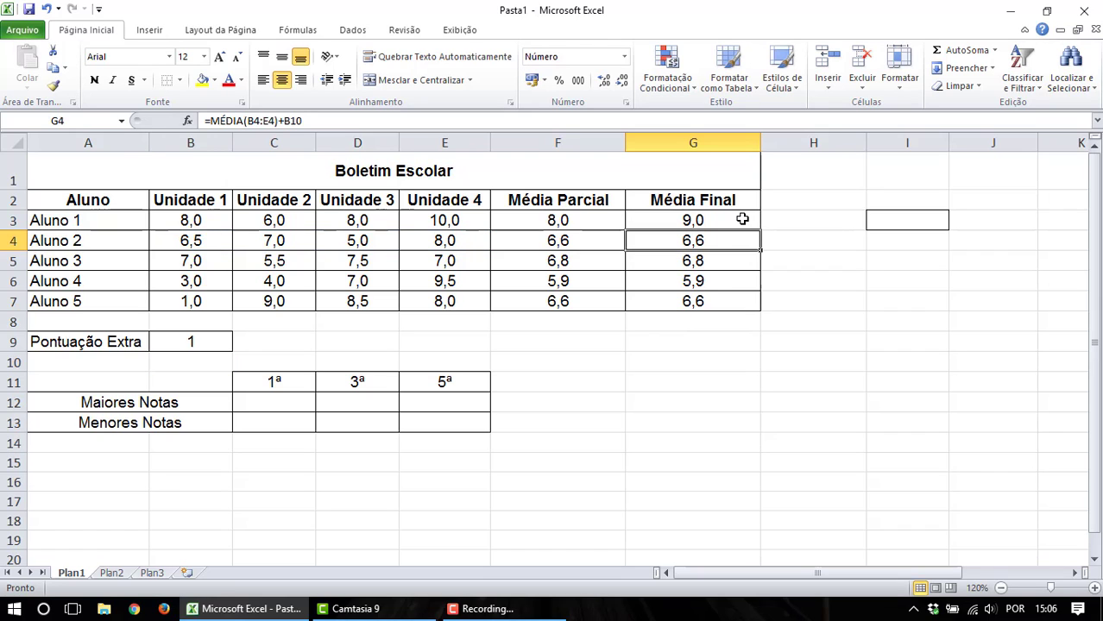
Make the Pontuação Extra reference in G3's Média Final formula absolute as $B$9.
click(743, 221)
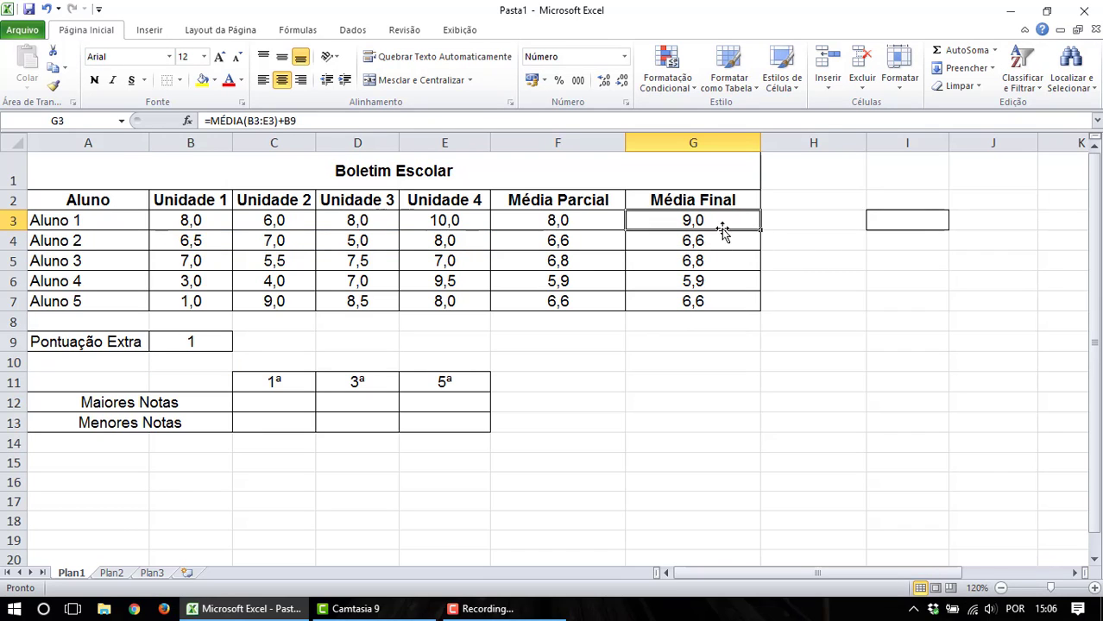
double_click(721, 222)
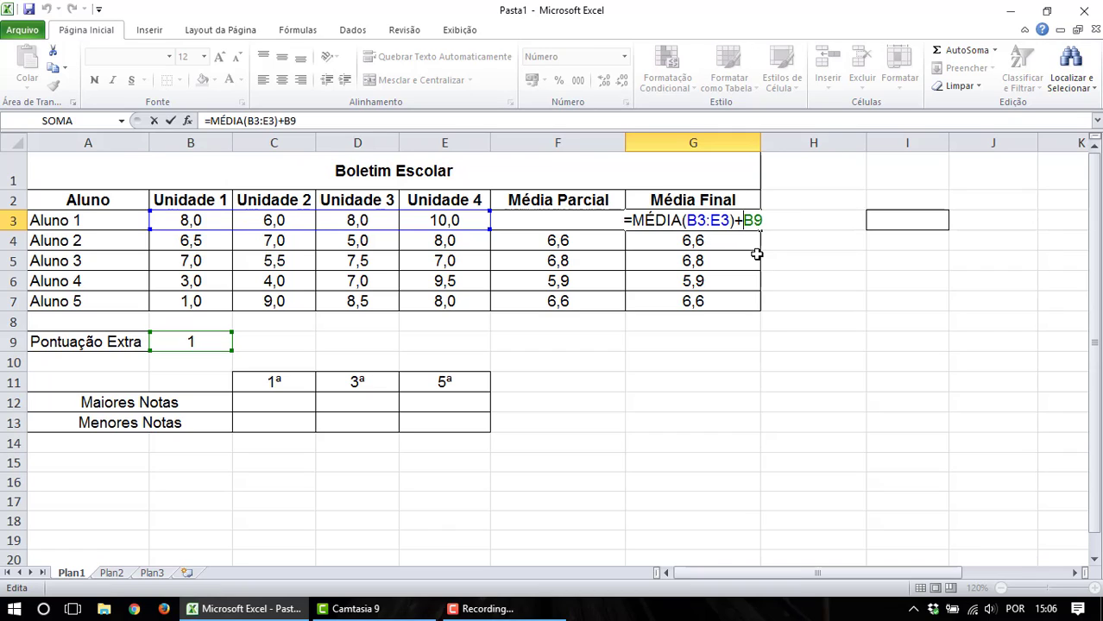
text($)
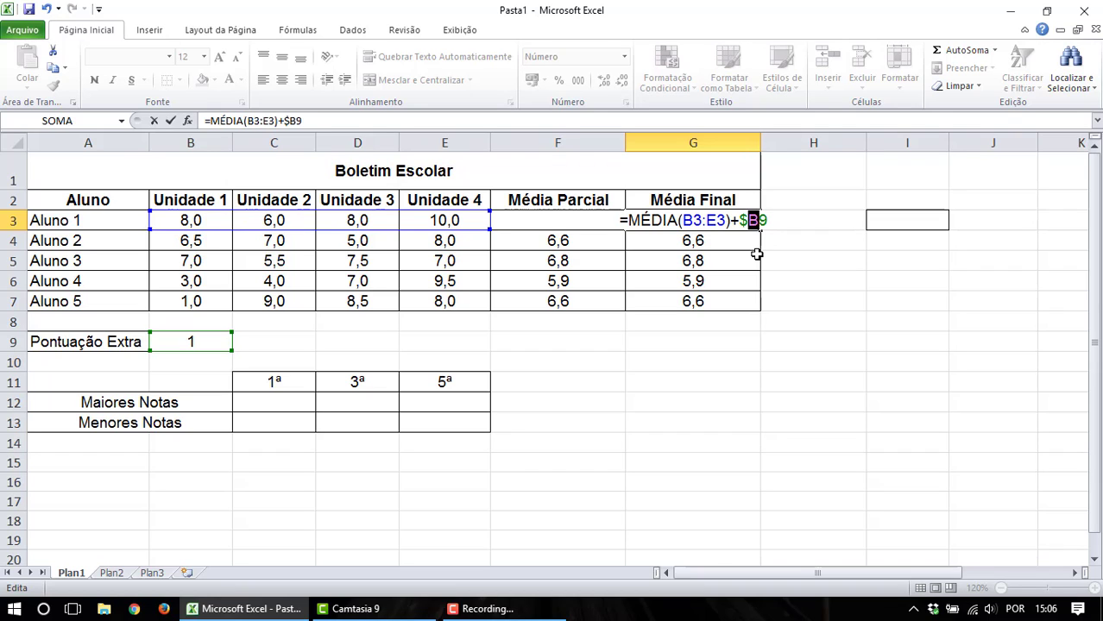
key(shift+Left)
key(shift+Left)
key(Right)
key(Right)
text($)
key(shift+Left)
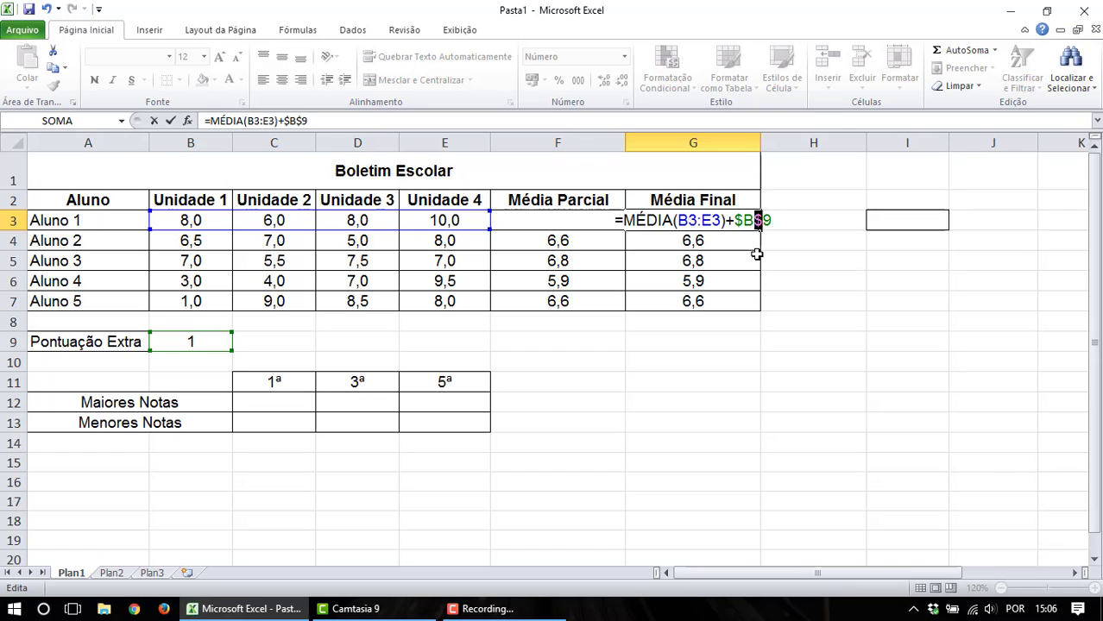
Examine the dollar signs before the column and row in G3's $B$9 reference.
key(shift+Right)
key(shift+Left)
key(shift+Right)
key(shift+Left)
key(Left)
key(Left)
key(Left)
key(shift+Right)
key(shift+Right)
key(shift+Right)
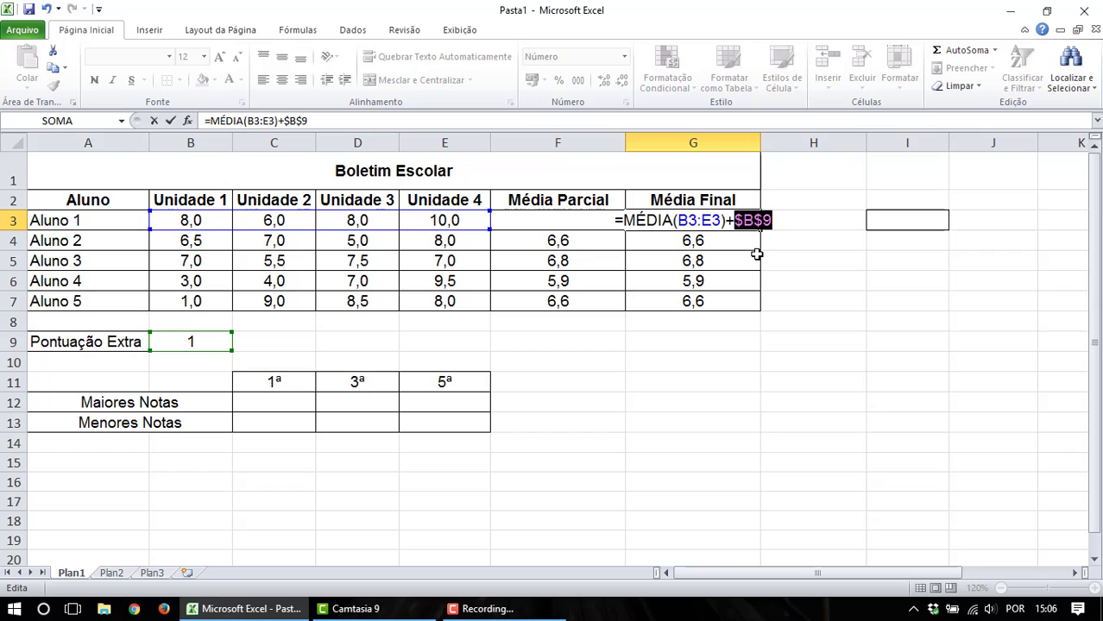
key(Right)
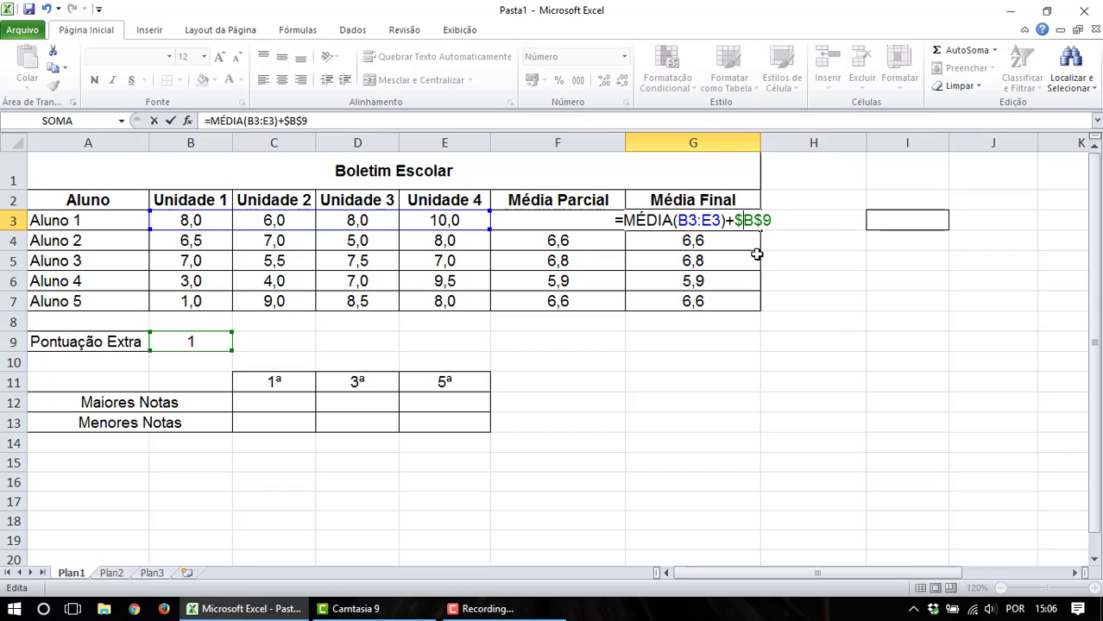
Lock only the row of G3's Pontuação Extra reference, so the formula reads =MÉDIA(B3:E3)+B$9.
key(Left)
key(Left)
key(Left)
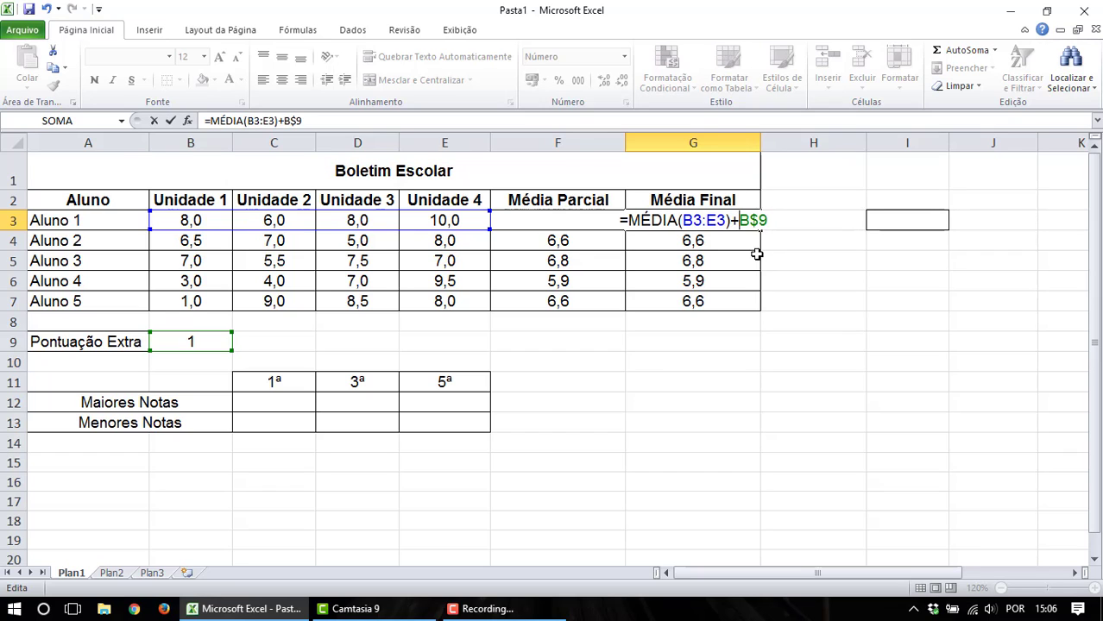
key(BackSpace)
key(ctrl+Return)
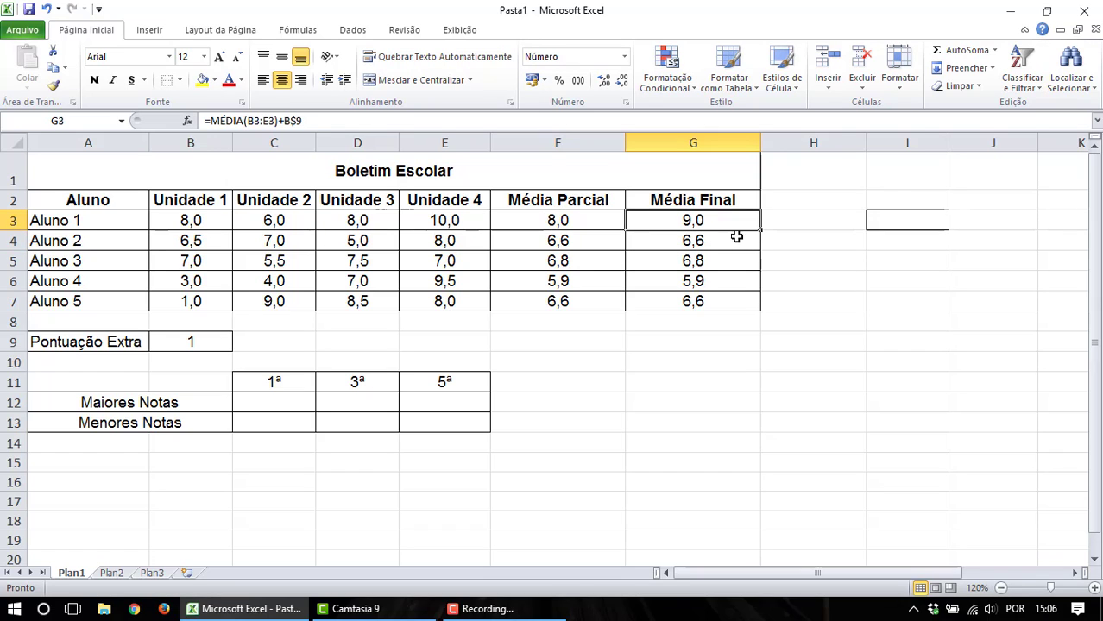
Autofill the Média Final formula from G3 down to G7, and compare it with the Média Parcial in rows 4 and 5.
drag(761, 230, 761, 313)
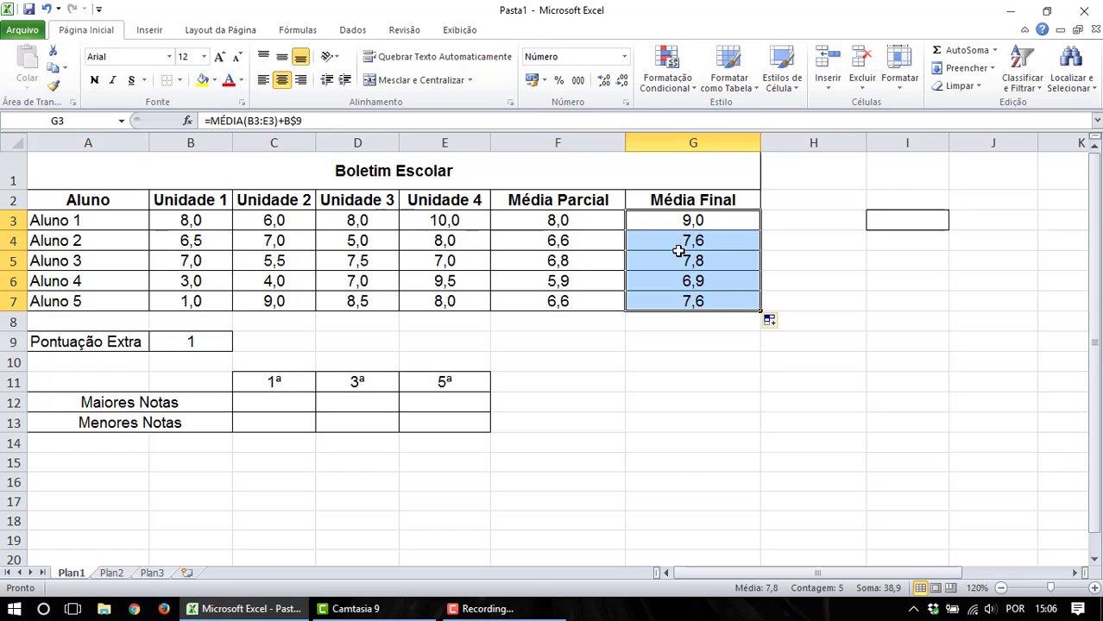
click(574, 242)
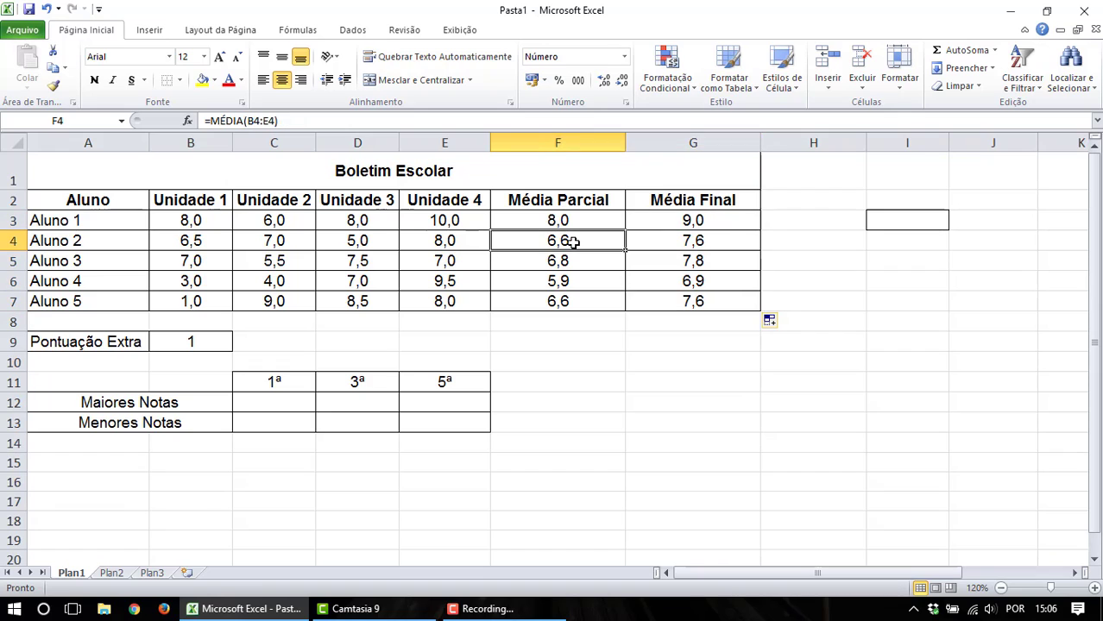
click(693, 241)
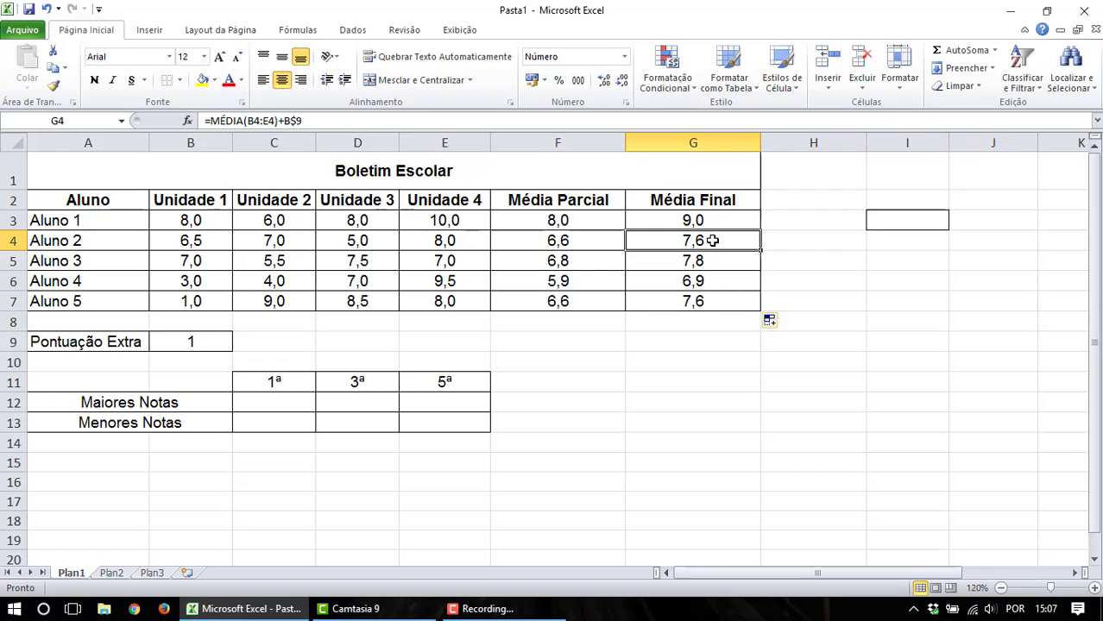
click(585, 264)
click(739, 265)
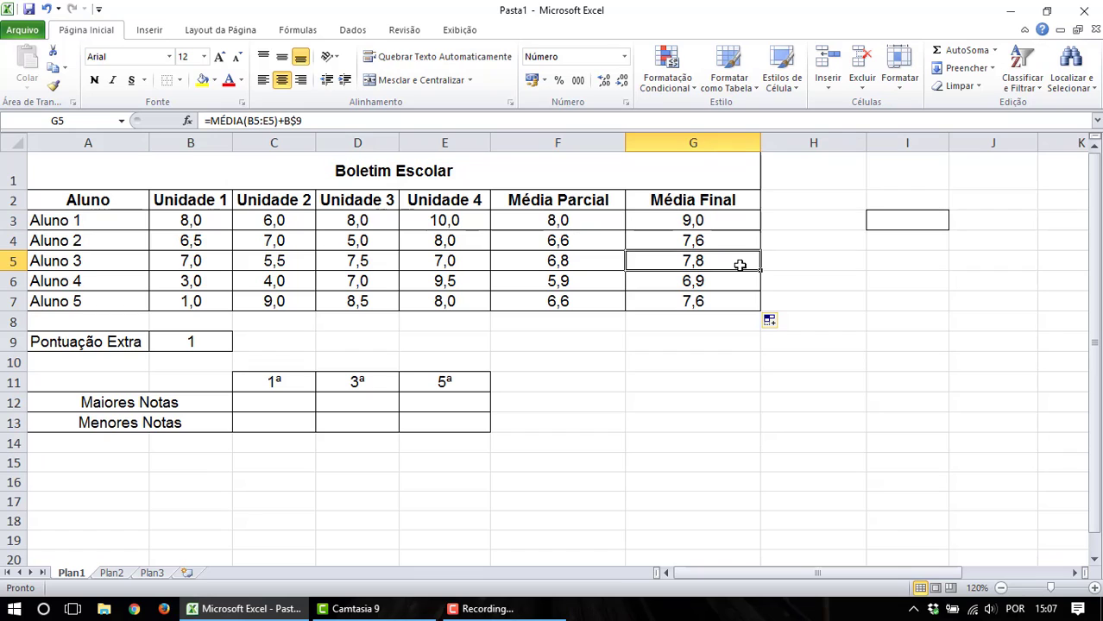
Try a Pontuação Extra of 2 in B9, replace it with 0,5, and check the Média Final values in G3:G7.
click(210, 338)
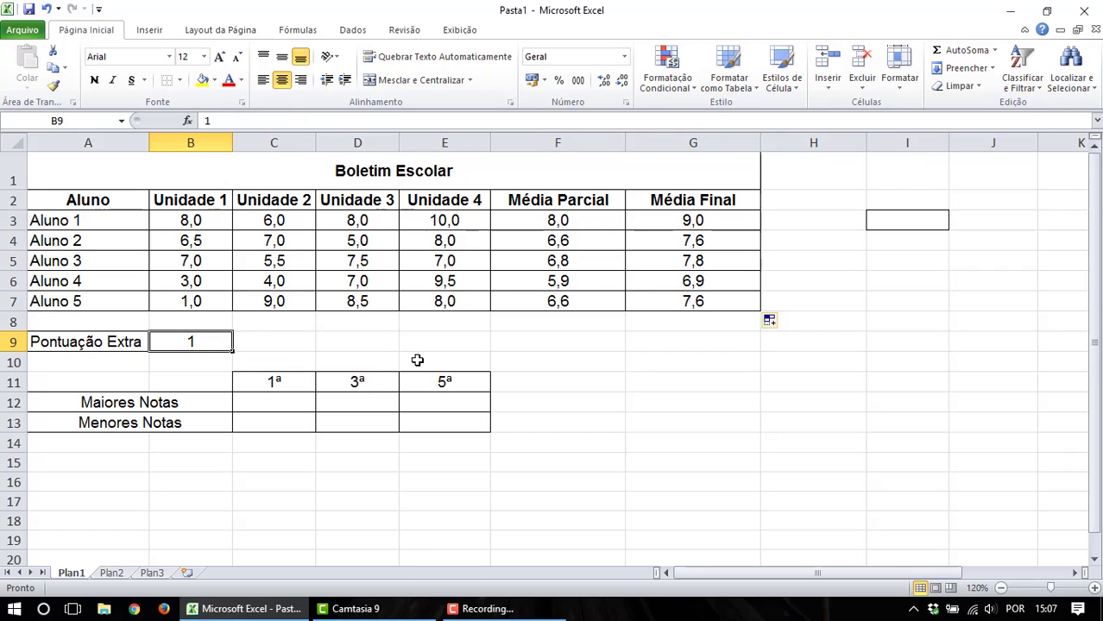
text(2)
key(Return)
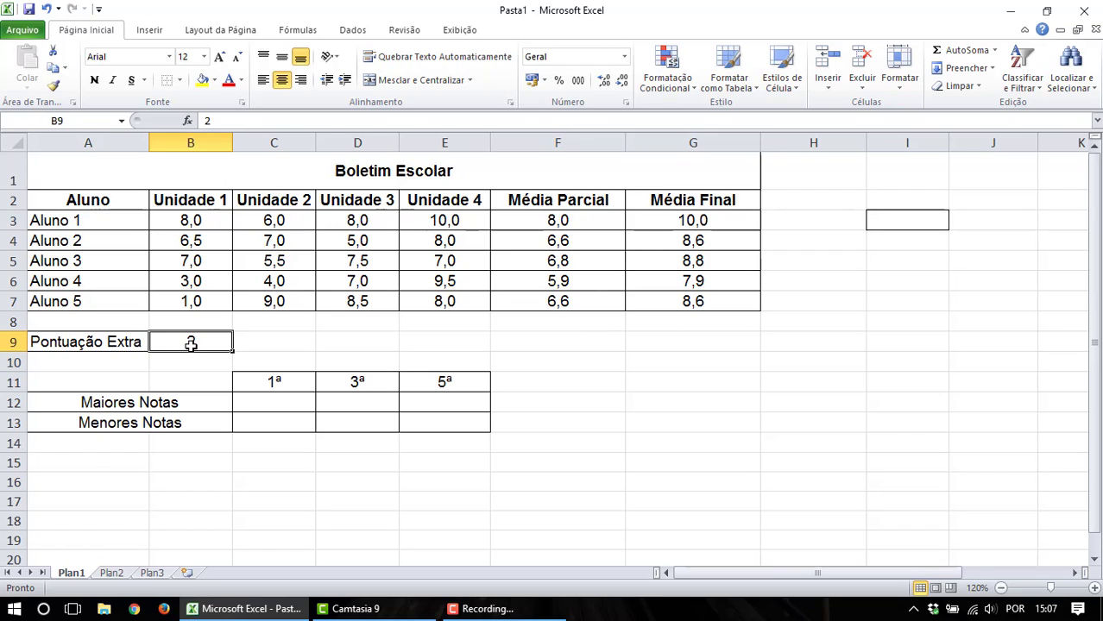
text(0,5)
key(Return)
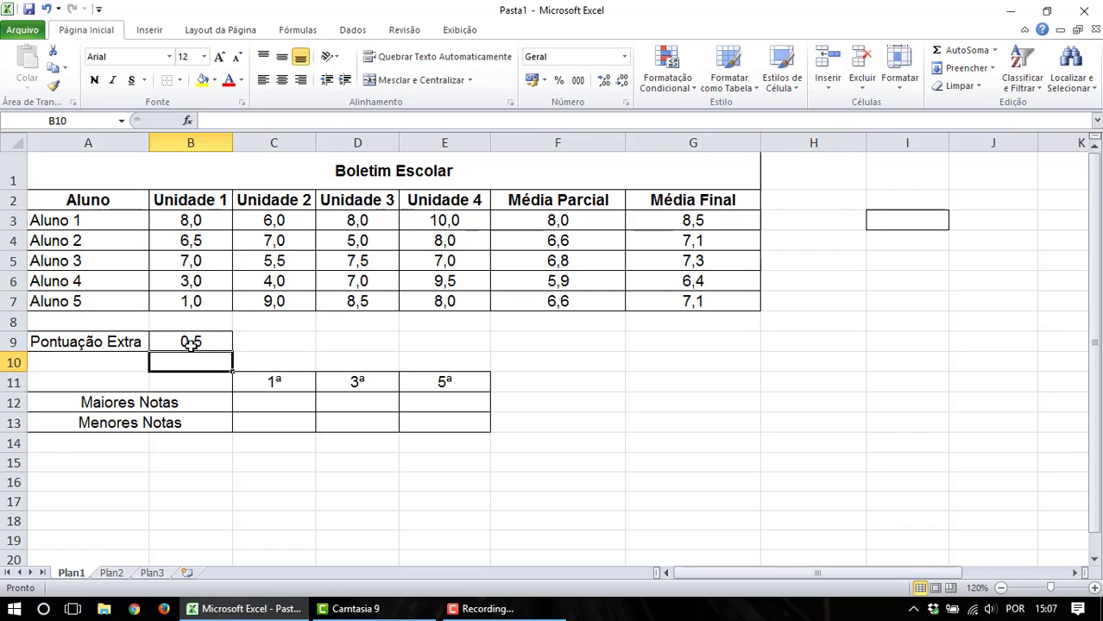
drag(632, 223, 638, 298)
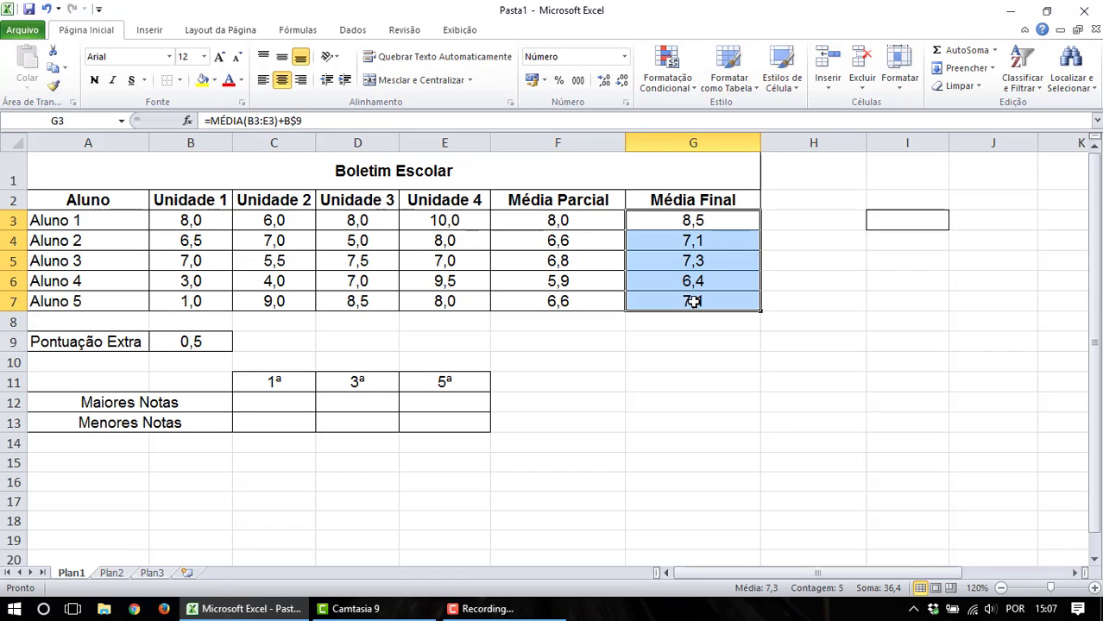
Inspect the B$9 reference in the Média Final formulas of G4 and G5, keeping both formulas as they are.
click(712, 241)
double_click(713, 242)
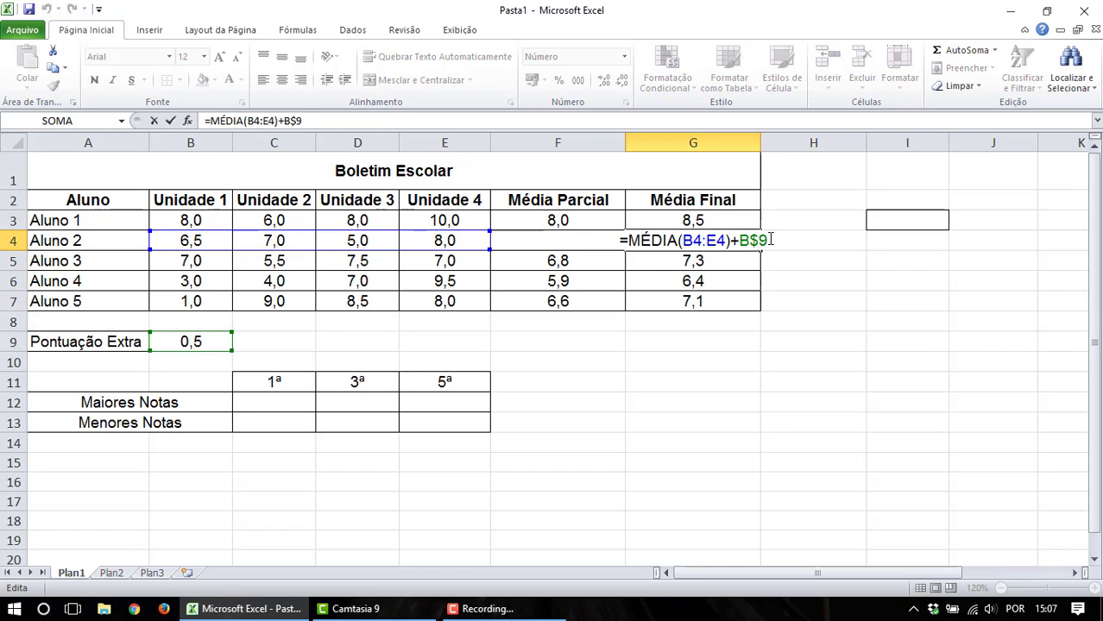
drag(771, 240, 738, 240)
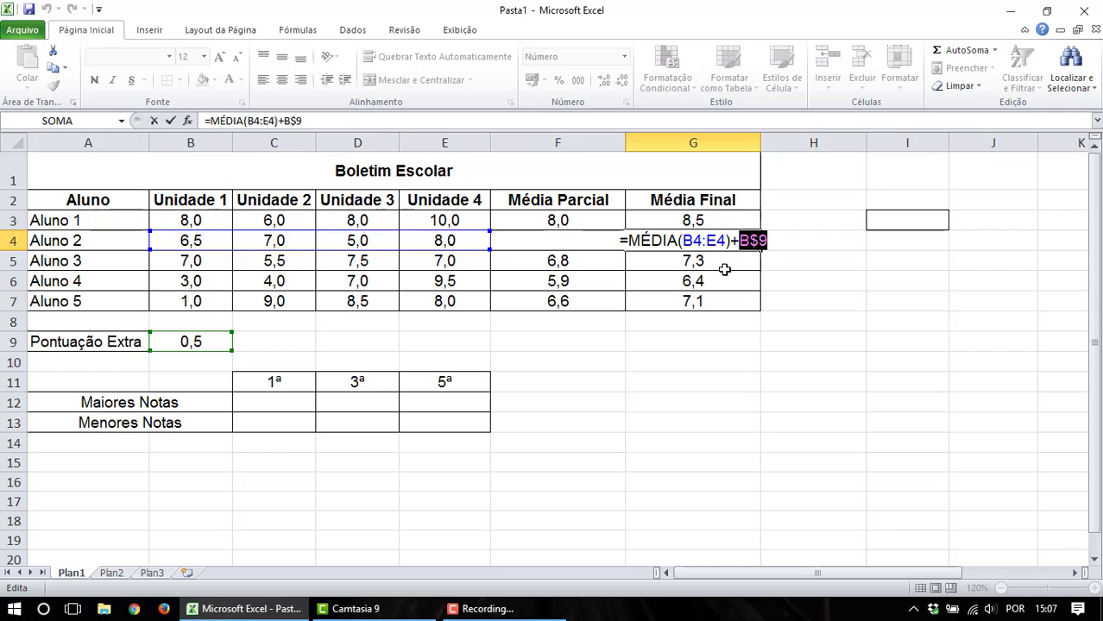
click(723, 263)
key(Escape)
click(720, 261)
double_click(723, 261)
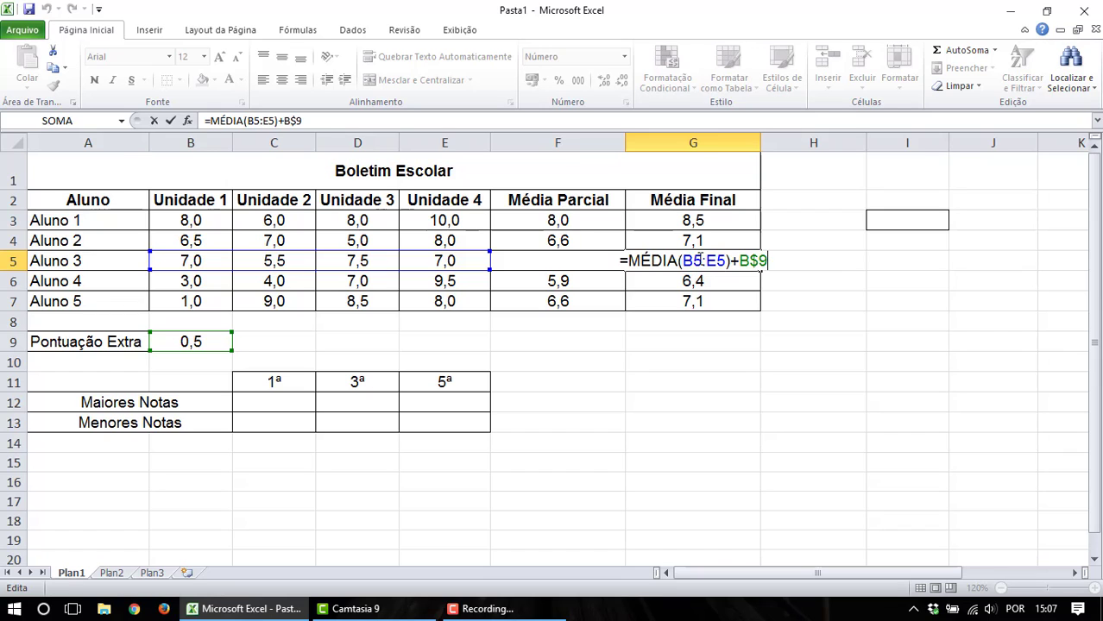
key(ctrl+Return)
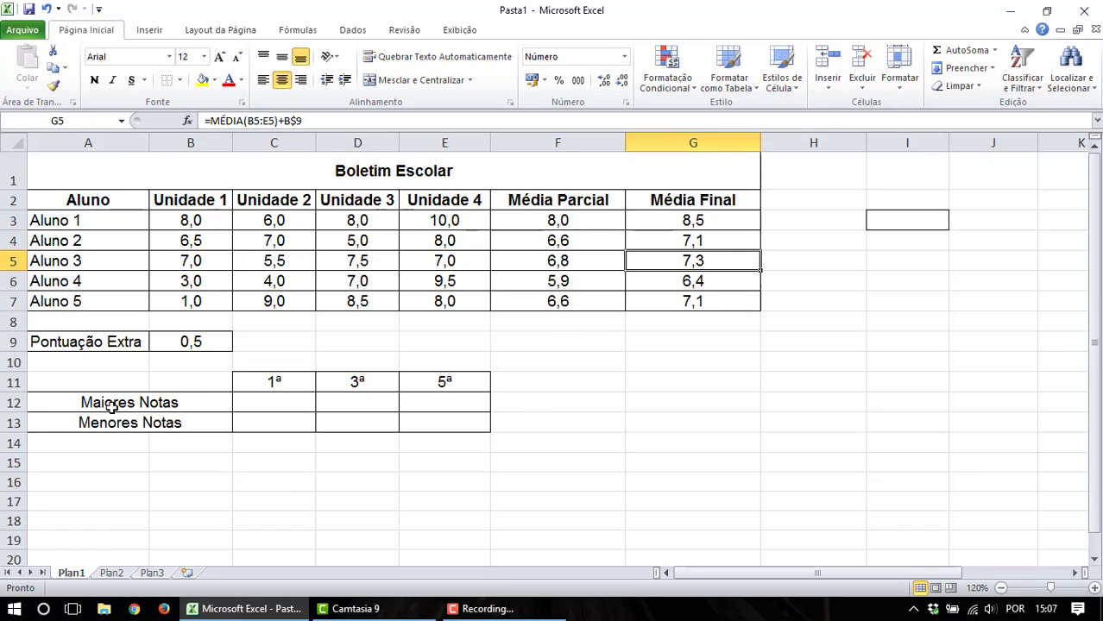
Enter the function name Maior in C12 and Menor in C13, under the 1ª column of the notes table.
click(99, 364)
drag(99, 364, 521, 468)
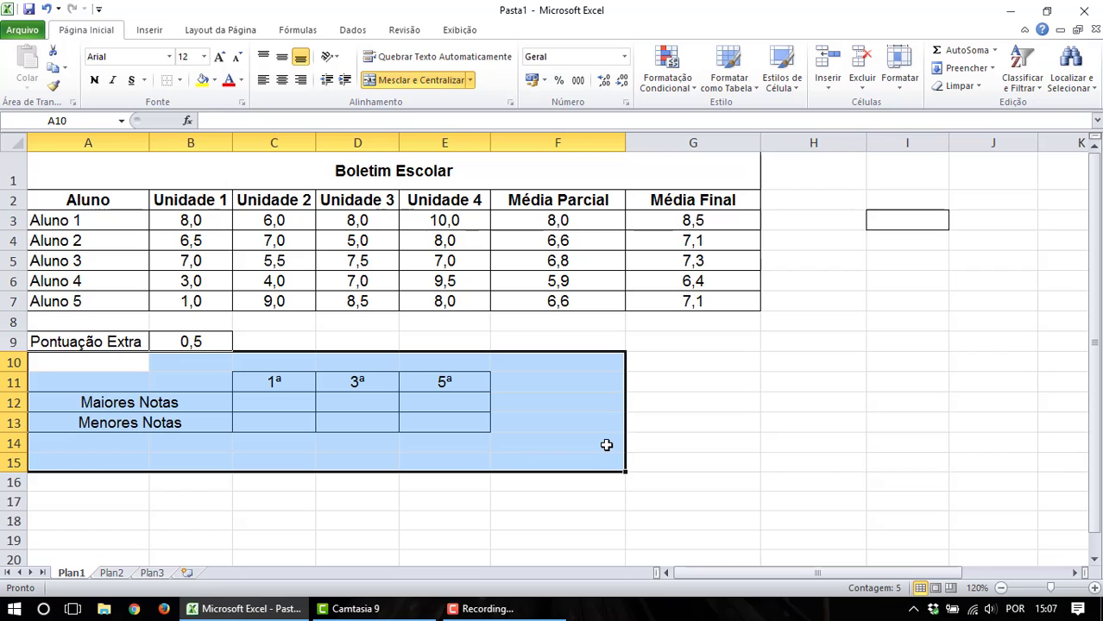
click(283, 404)
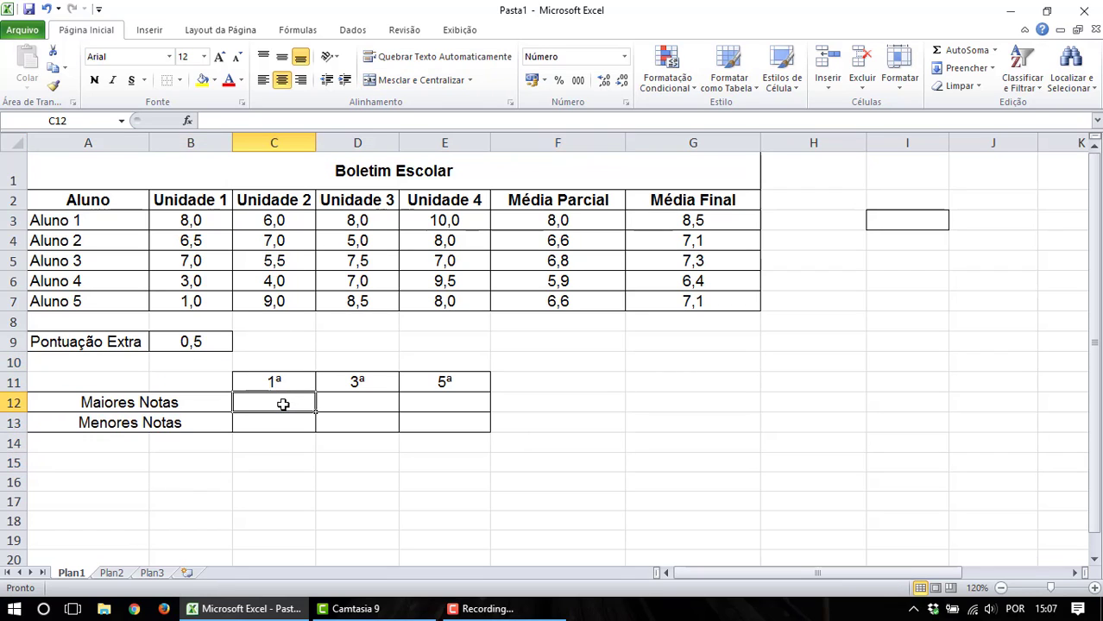
text(Maior)
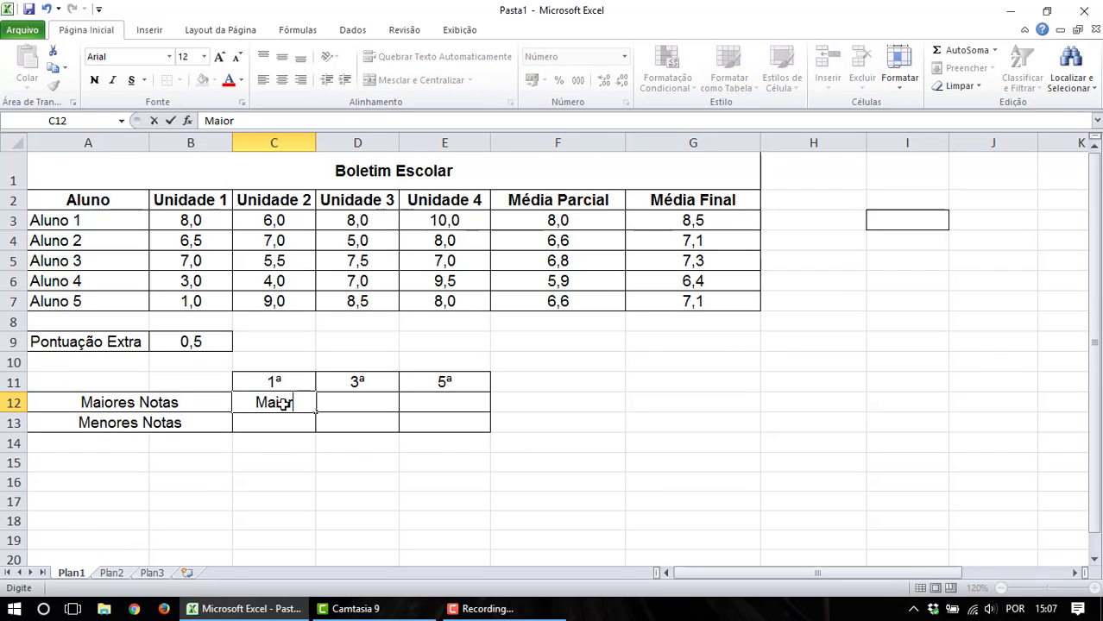
key(Return)
text(Menot)
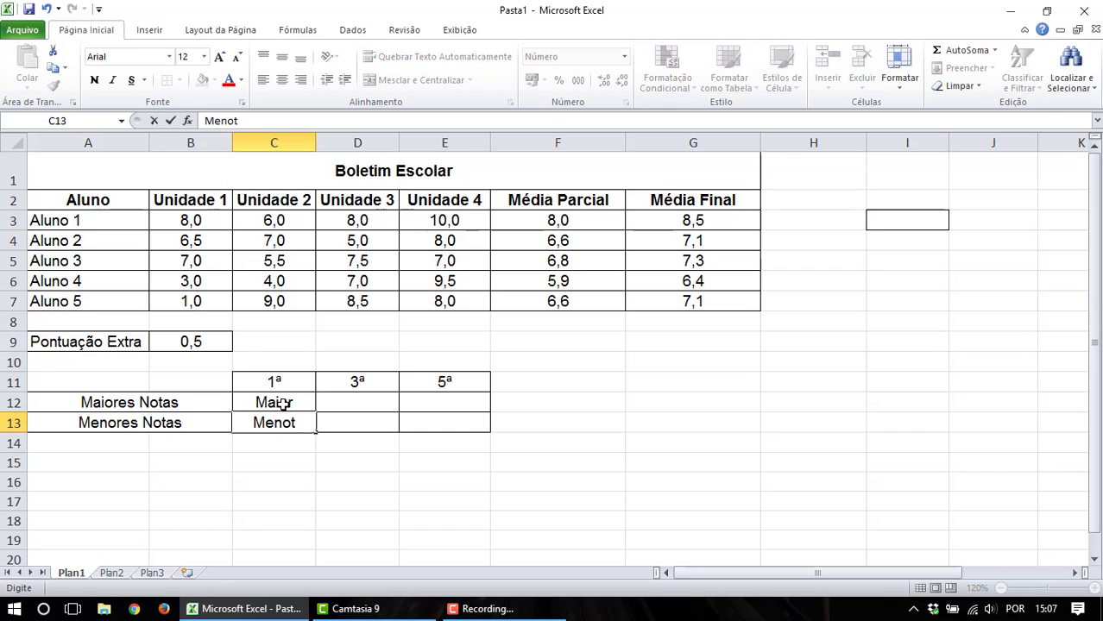
key(BackSpace)
text(r)
Replace the text in C12 with the formula =Maior(B3:E7;1) to get the highest grade across all four units.
click(293, 404)
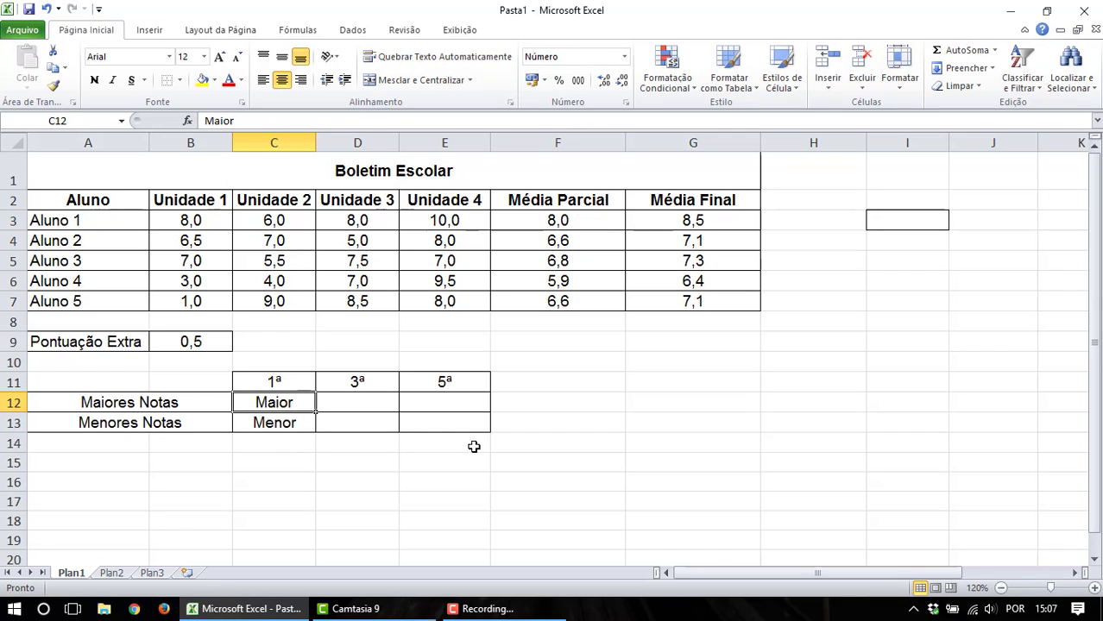
text(=Maior)
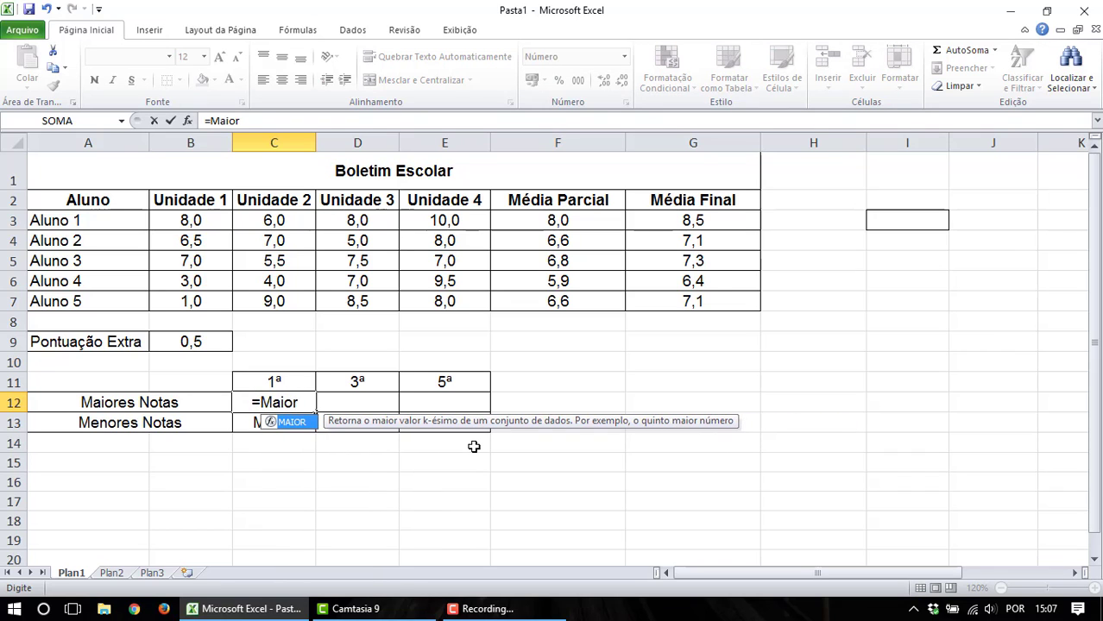
text(()
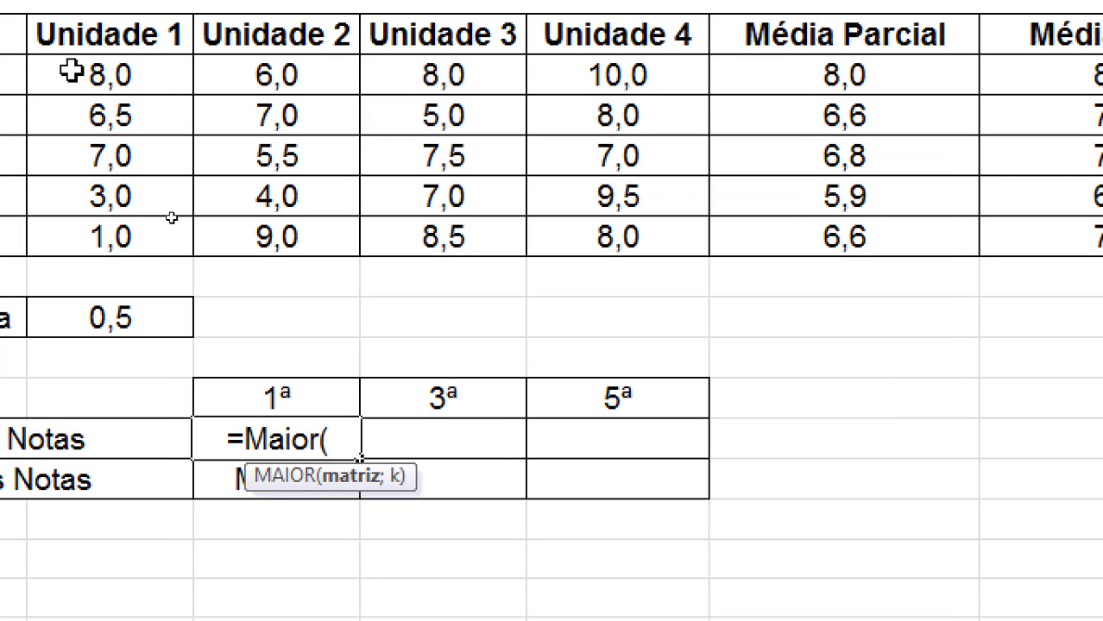
drag(70, 72, 609, 239)
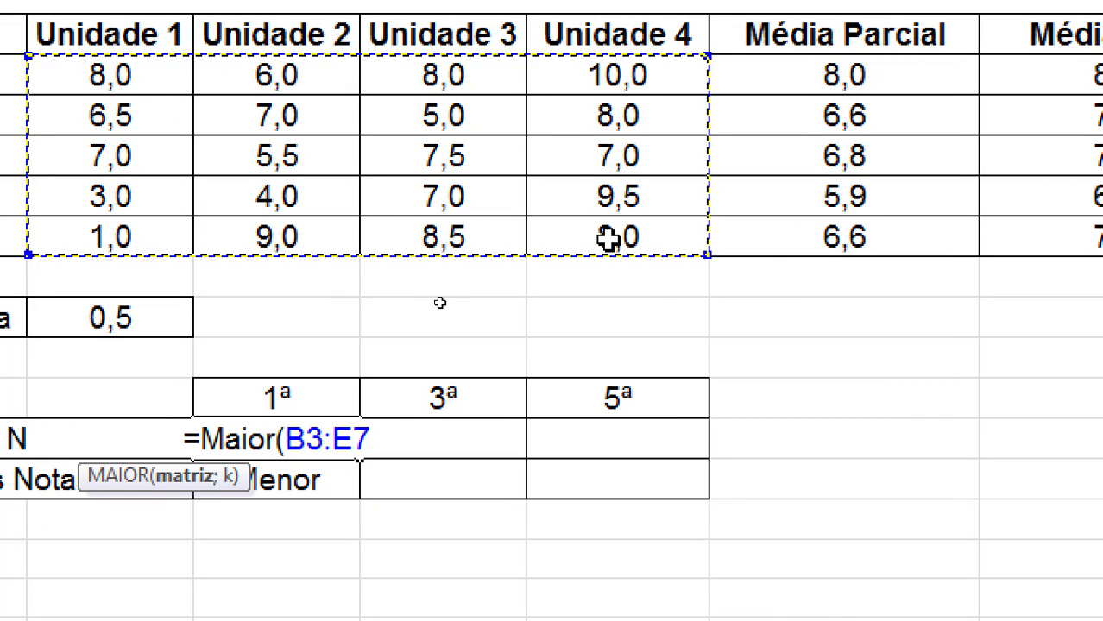
text(;)
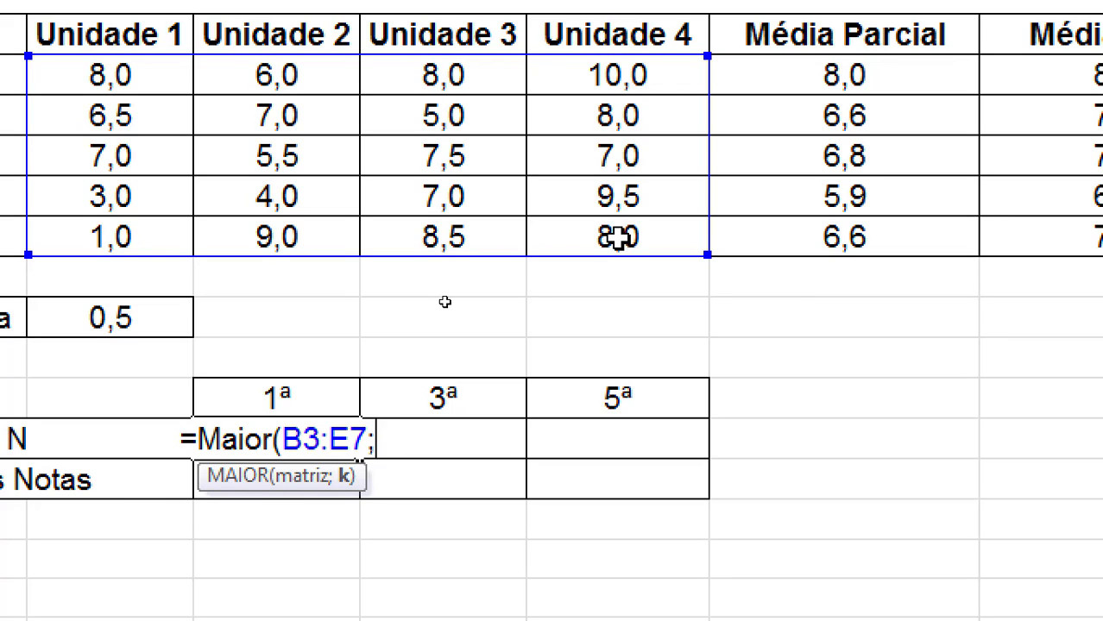
text(1)
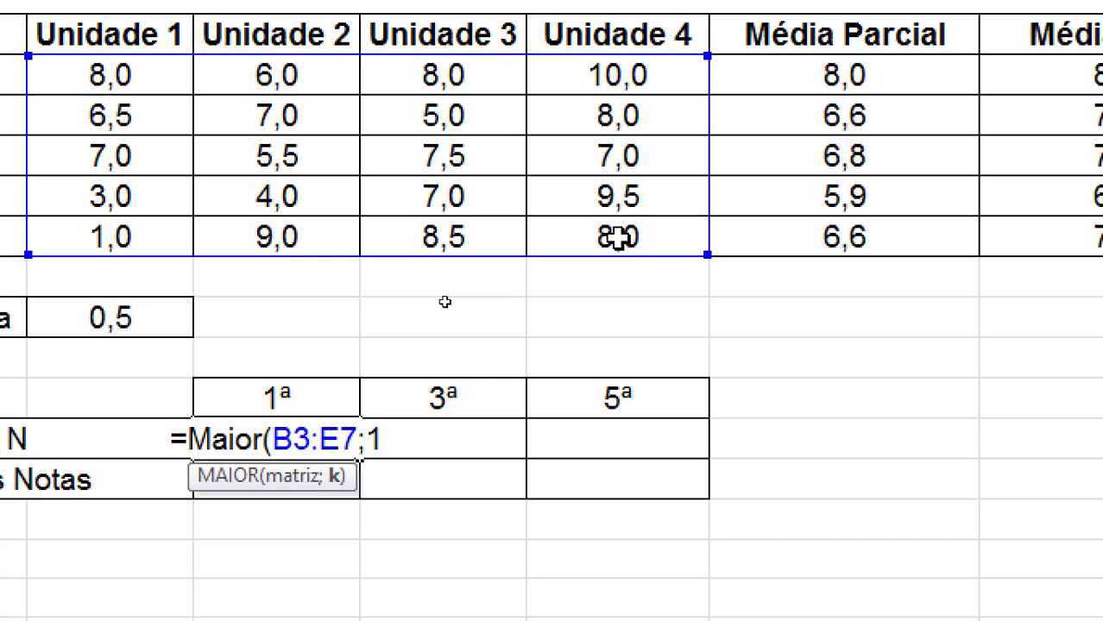
text())
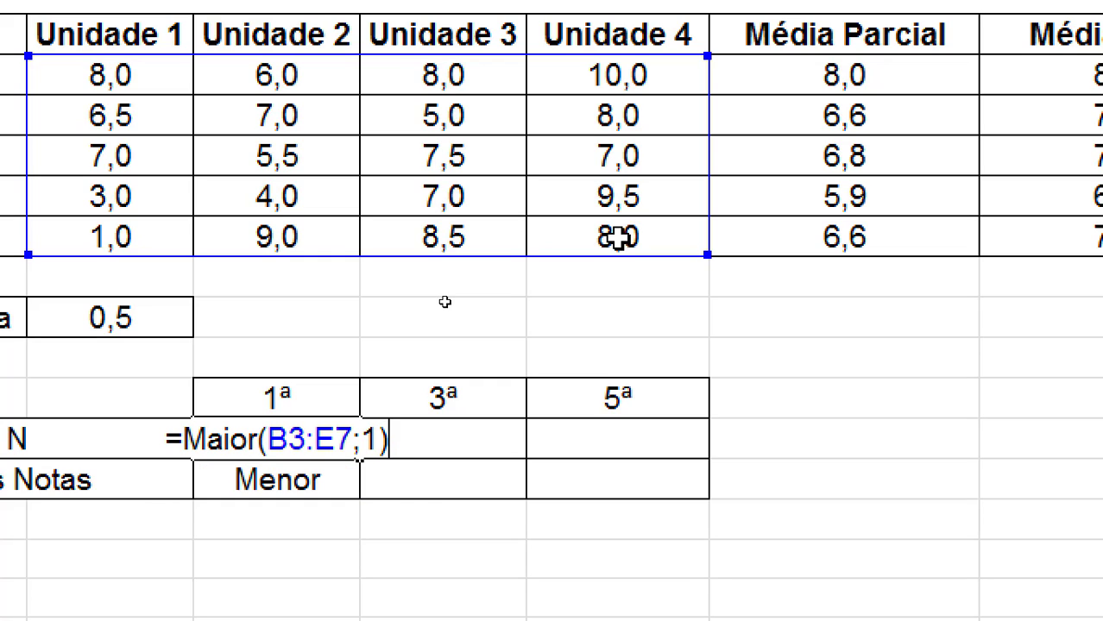